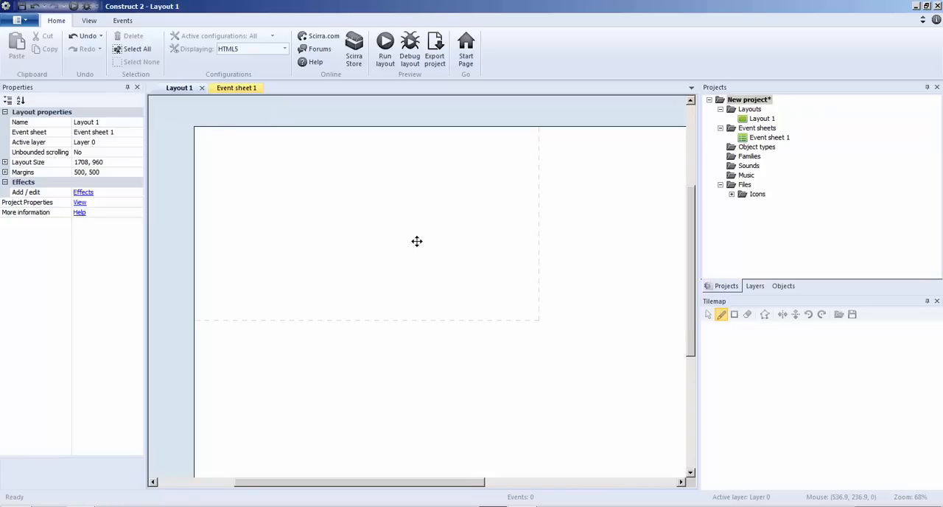
Insert a Tiled Background object into the layout's upper area.
middle_click_drag(417, 240, 419, 261)
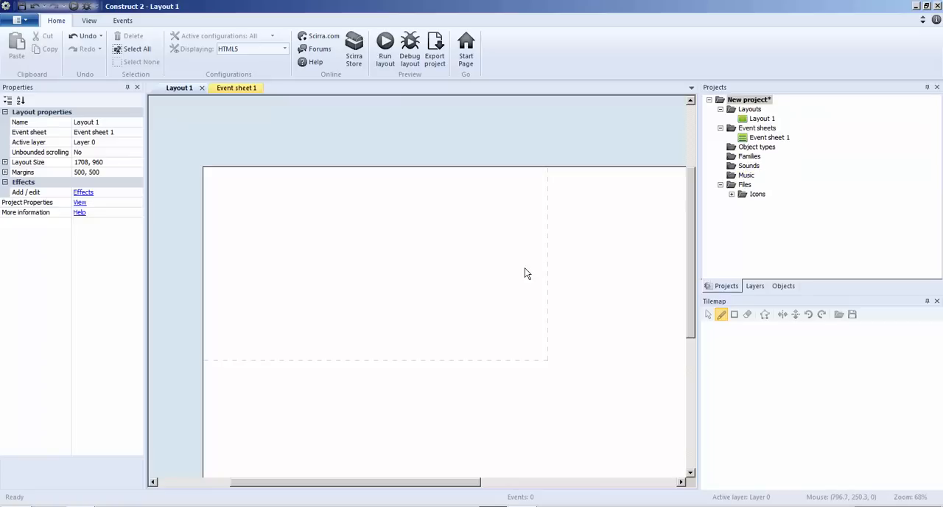
right_click(379, 258)
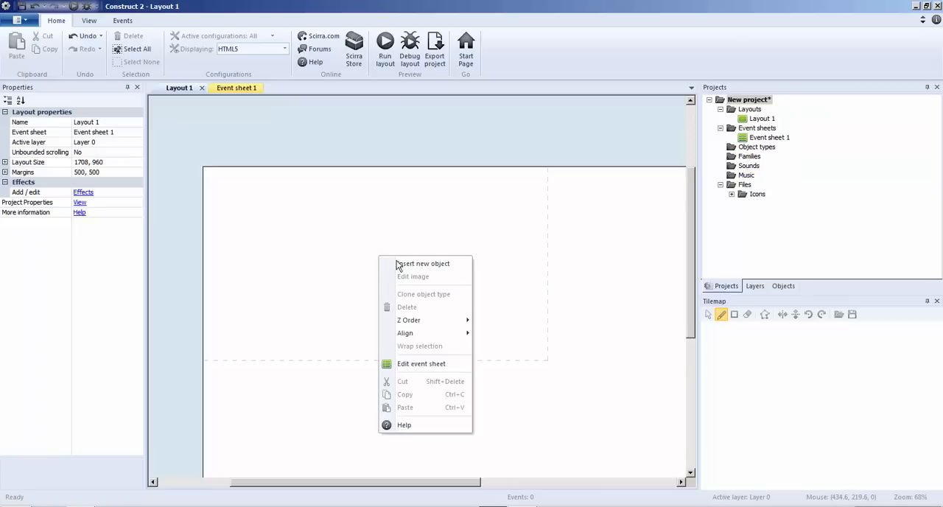
left_click(403, 266)
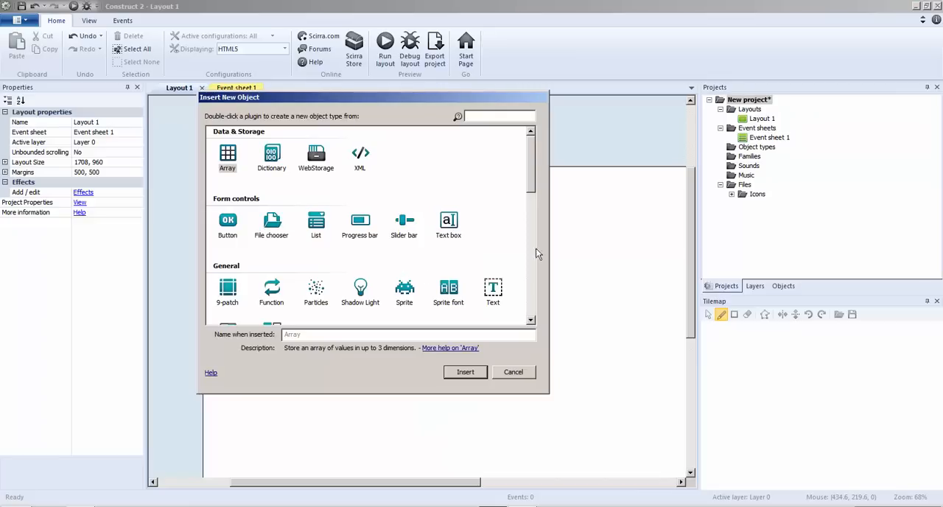
left_click_drag(527, 186, 527, 237)
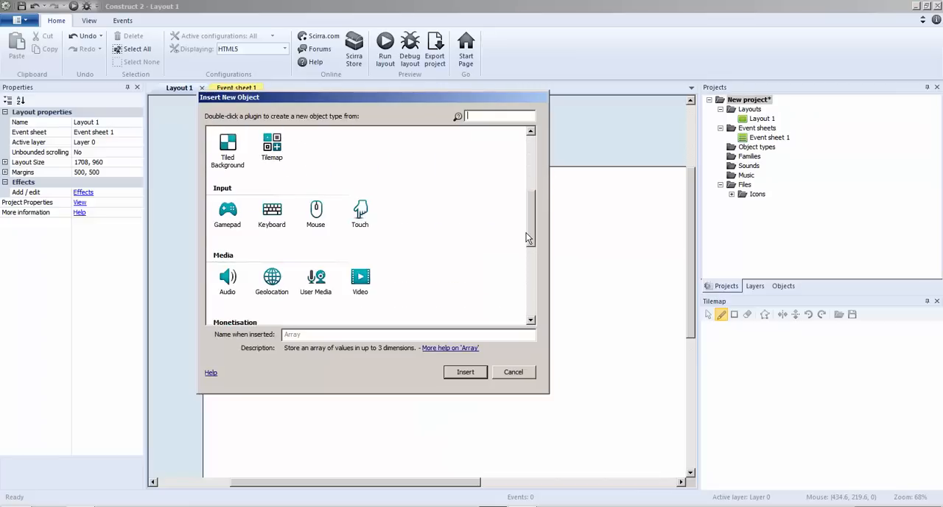
double_click(228, 159)
left_click(415, 243)
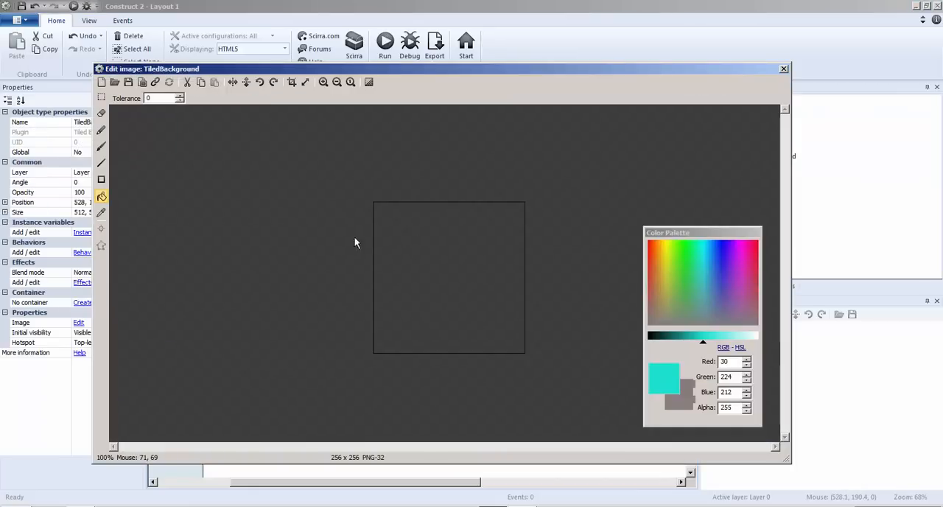
Load scifi_platform_BG1.jpg as the tiled background's image and close the image editor.
left_click(117, 82)
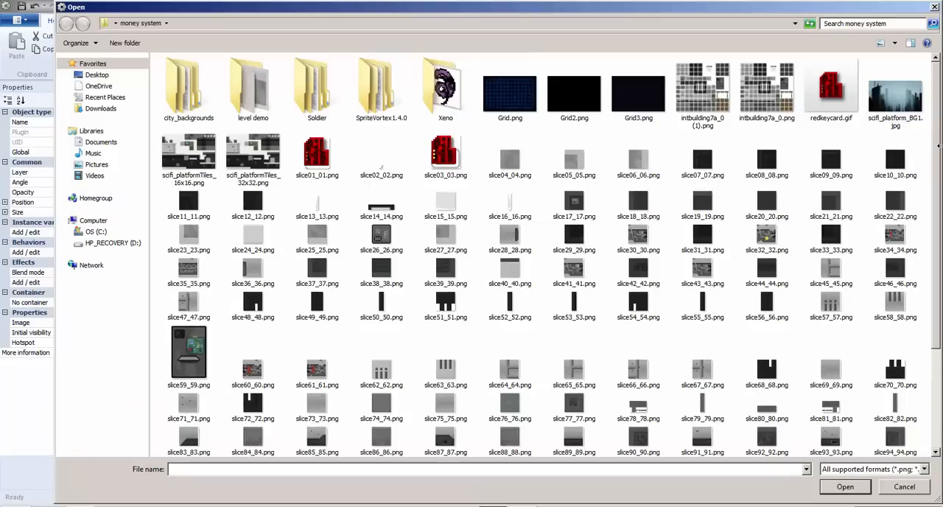
double_click(897, 113)
left_click(783, 70)
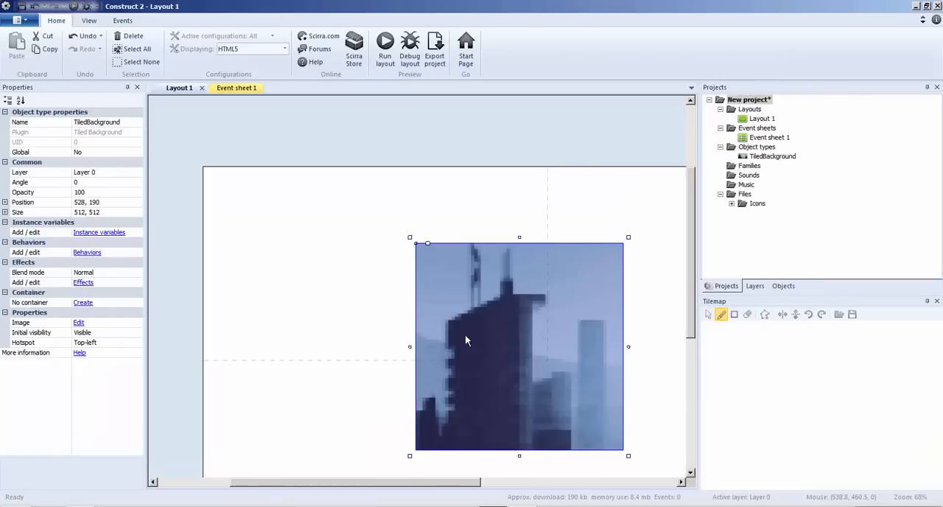
Enlarge the tiled background to about 1559 × 736 and move it to about -117, -255 over the layout's top-left corner.
left_click_drag(371, 234, 166, 127)
left_click_drag(376, 318, 624, 413)
left_click_drag(528, 482, 413, 482)
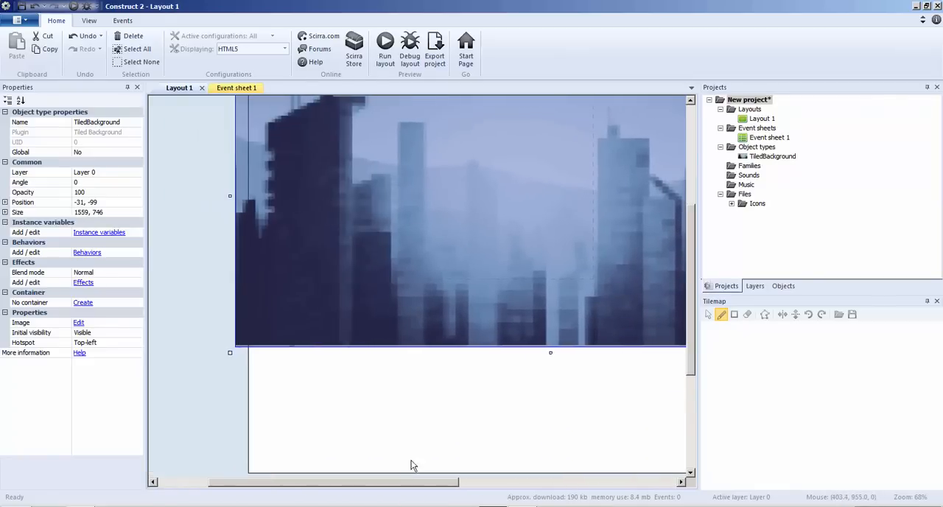
left_click_drag(550, 351, 550, 345)
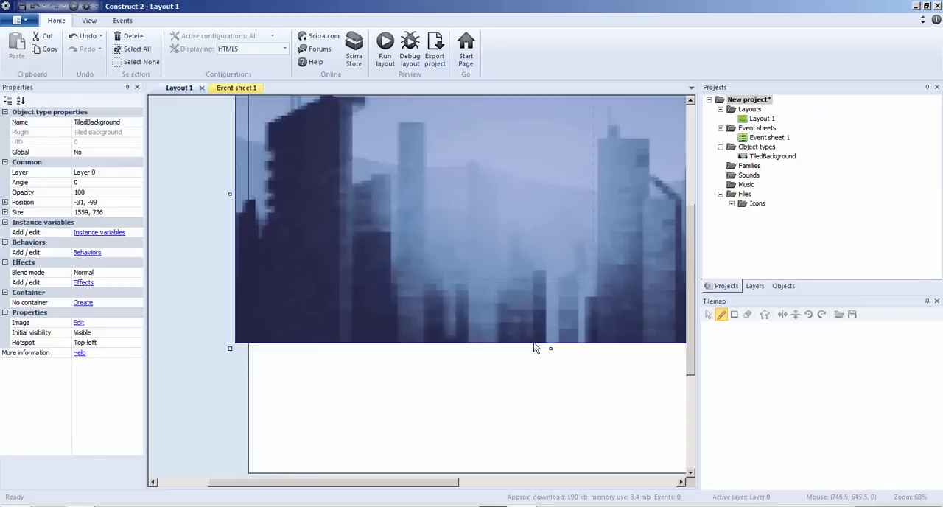
left_click_drag(471, 312, 439, 252)
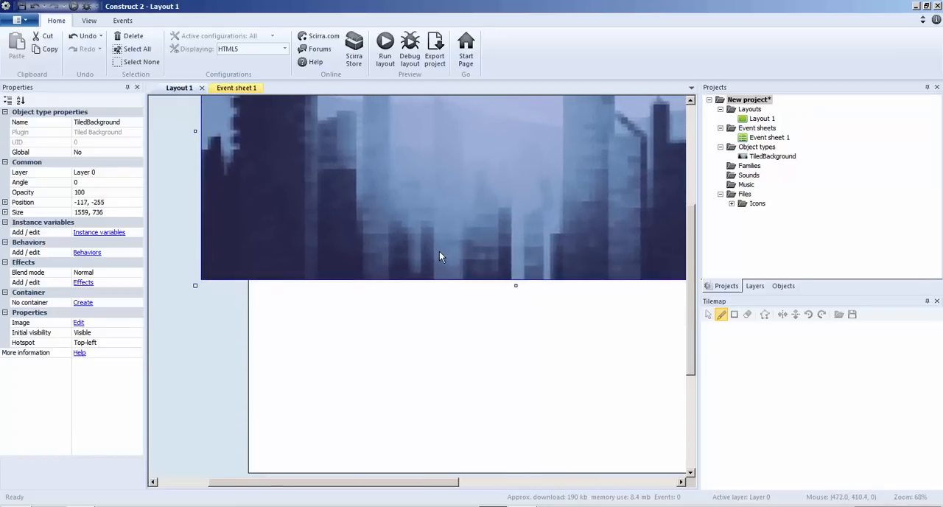
Deselect the background and insert a Tilemap object into the layout.
scroll(471, 344, "down", 3, "ctrl")
left_click(428, 407)
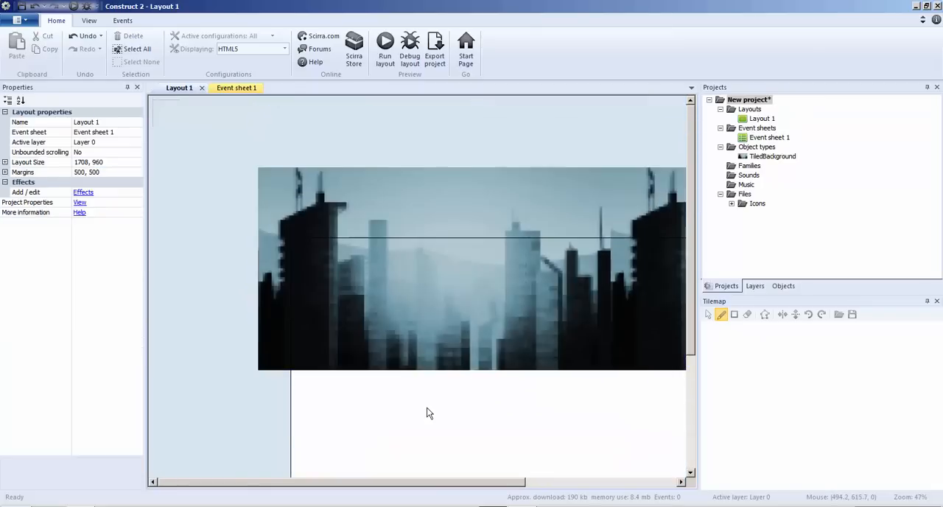
right_click(423, 210)
left_click(460, 214)
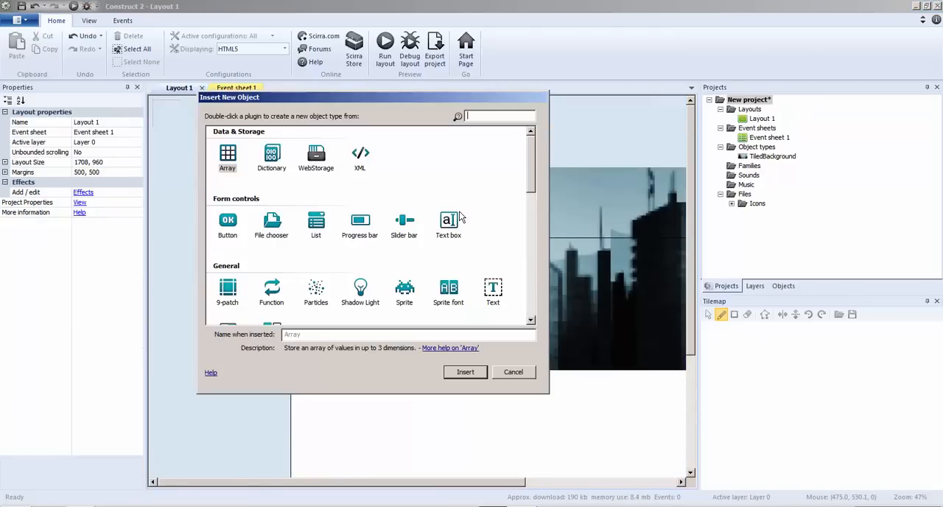
left_click_drag(532, 166, 533, 200)
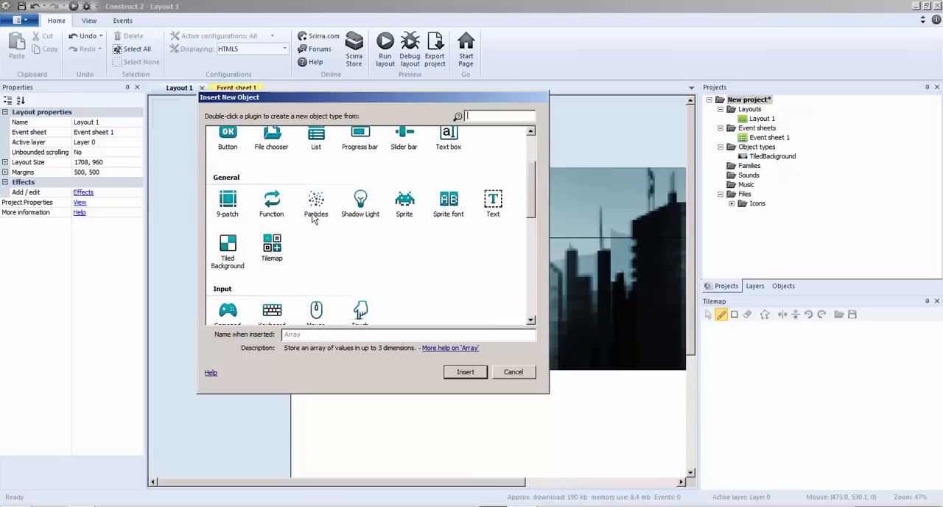
double_click(272, 247)
left_click(360, 269)
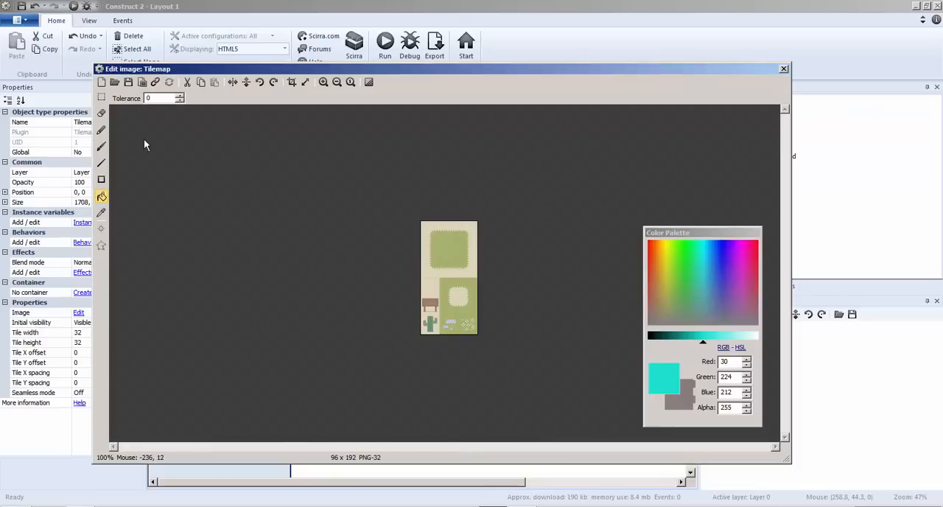
Load scifi_platformTiles_32x32.png as the tilemap's image and close the image editor.
left_click(120, 86)
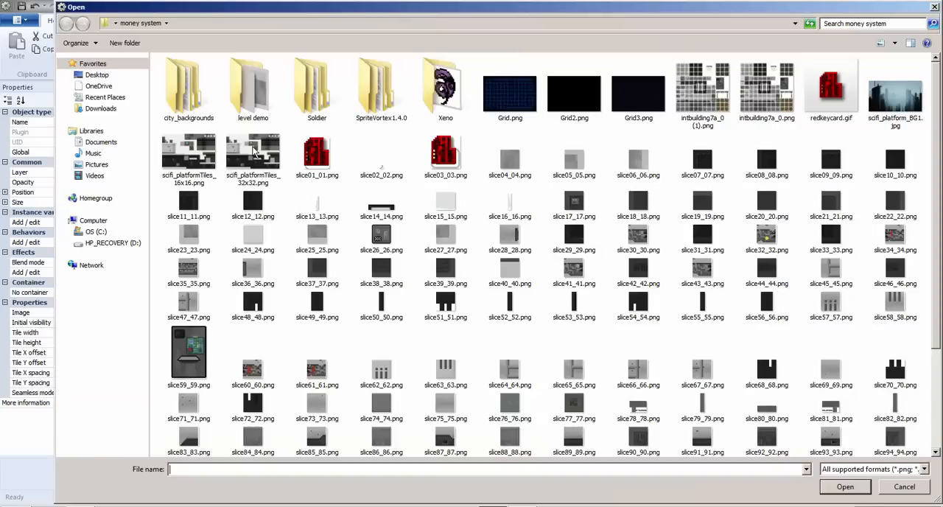
left_click(178, 188)
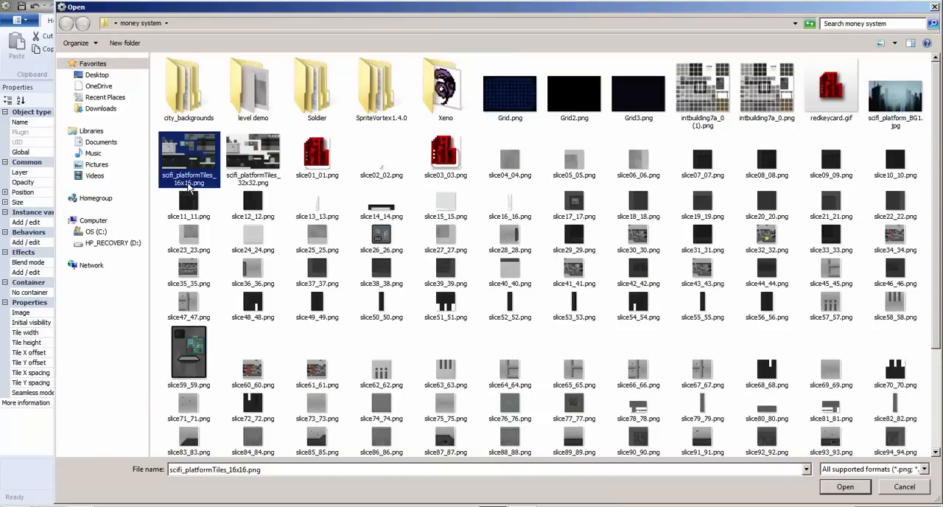
left_click(259, 170)
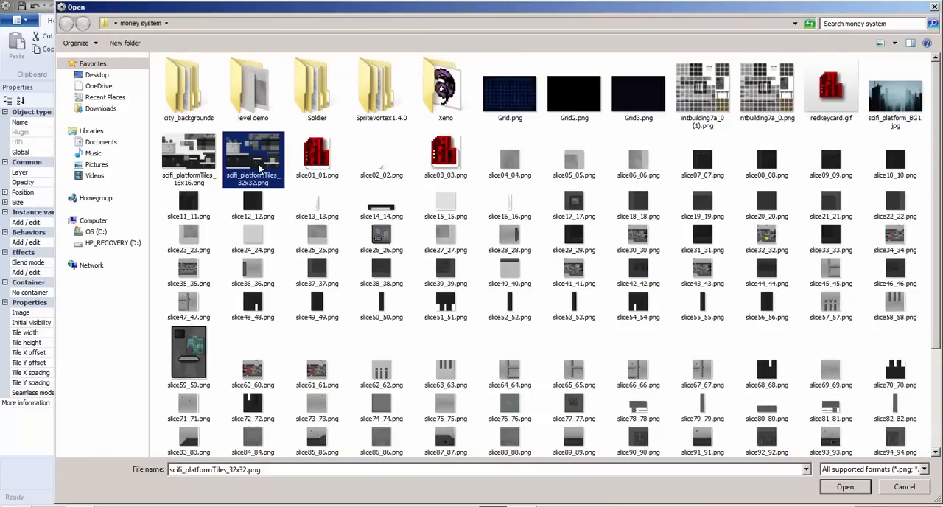
double_click(259, 169)
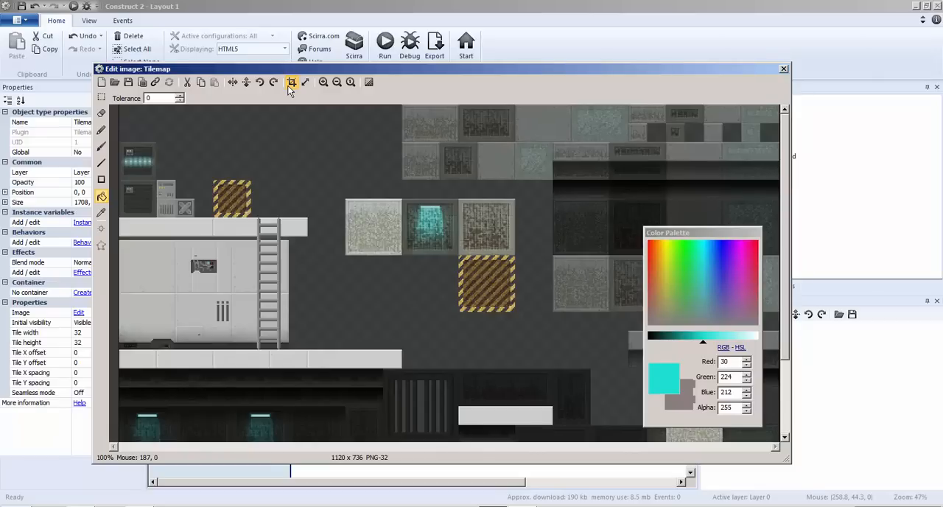
left_click(783, 69)
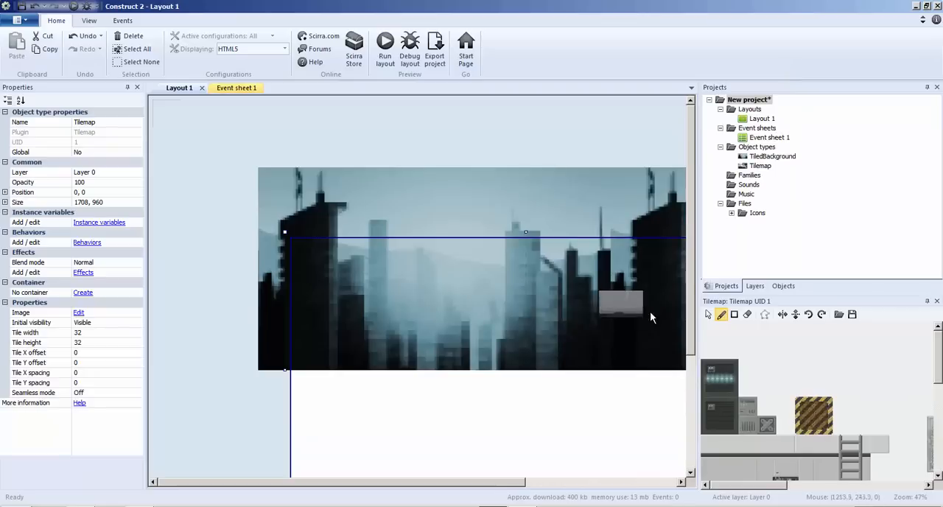
Set the tilemap's tile width and tile height to 16.
left_click(721, 379)
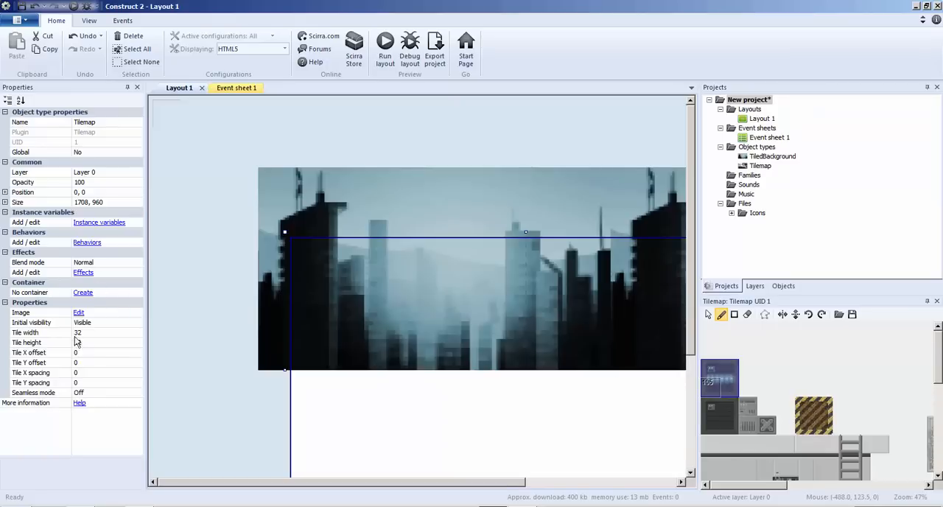
left_click(105, 336)
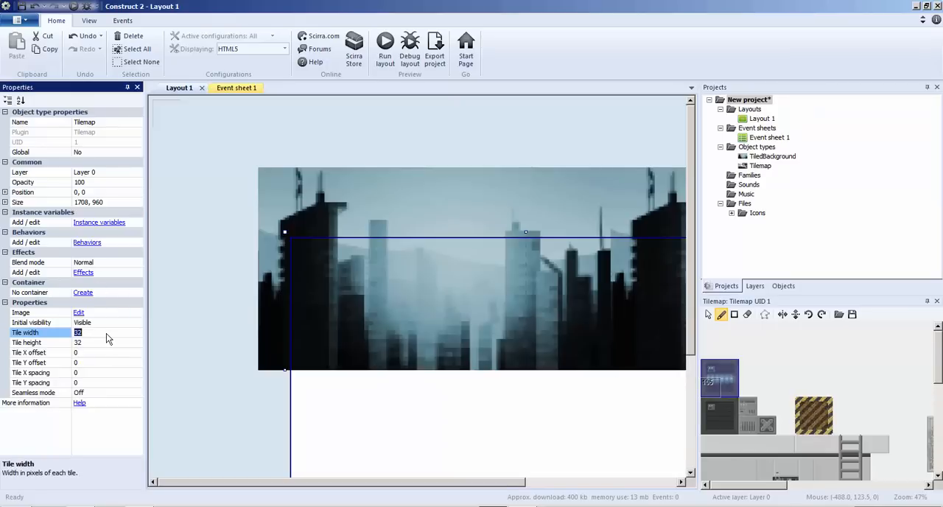
type("16")
left_click(90, 351)
left_click(92, 343)
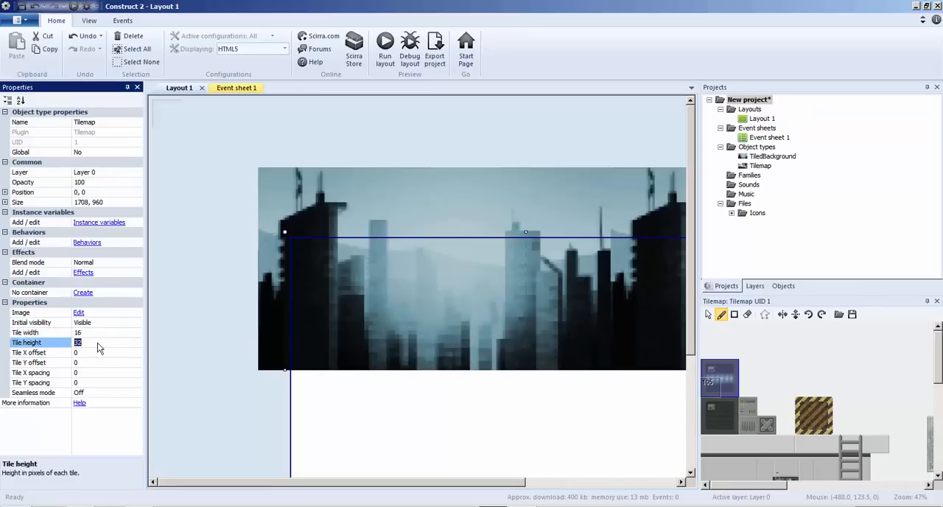
type("16")
left_click(195, 336)
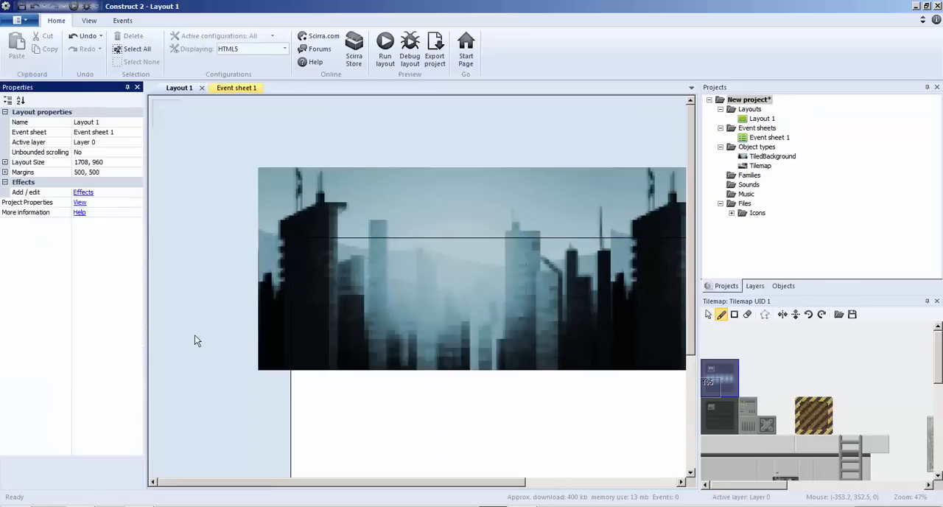
Paint a stack of three glowing server-panel tile blocks along the layout's left edge, using the tiles from the tileset.
left_click_drag(713, 369, 726, 392)
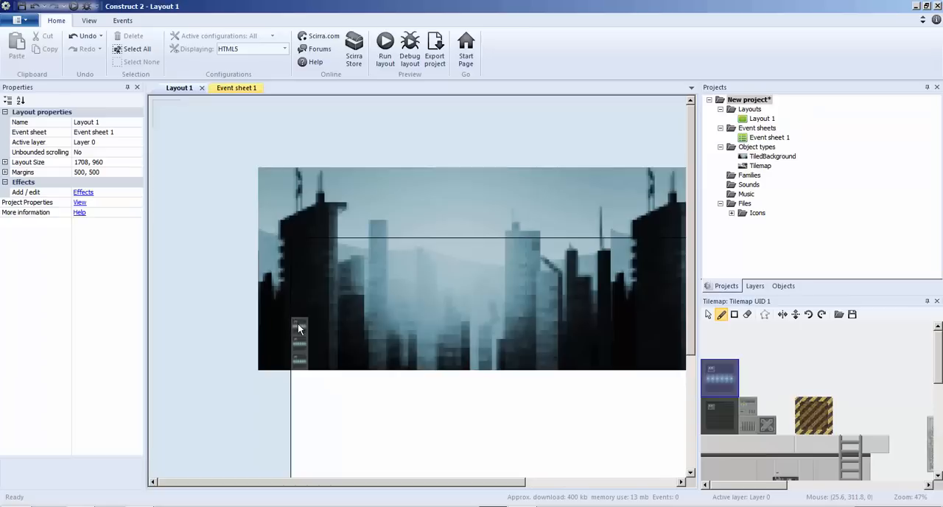
scroll(298, 324, "up", 5, "ctrl")
left_click_drag(357, 487, 313, 485)
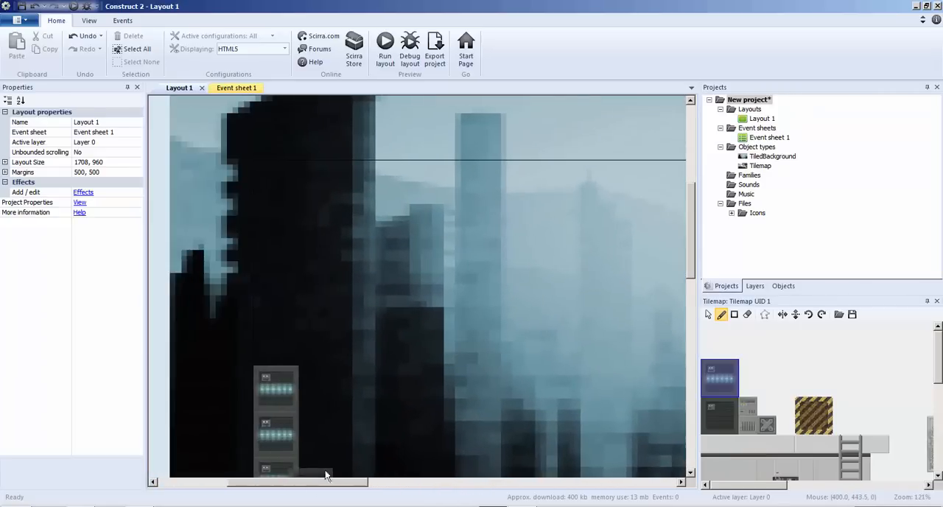
scroll(313, 427, "down", 3)
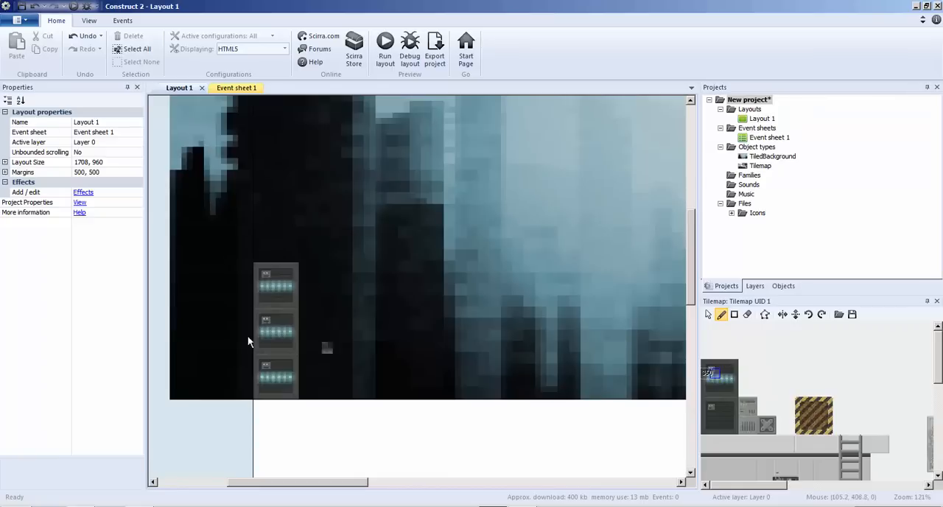
Set the tilemap's tile height and tile width to 32.
left_click(760, 167)
left_click(87, 341)
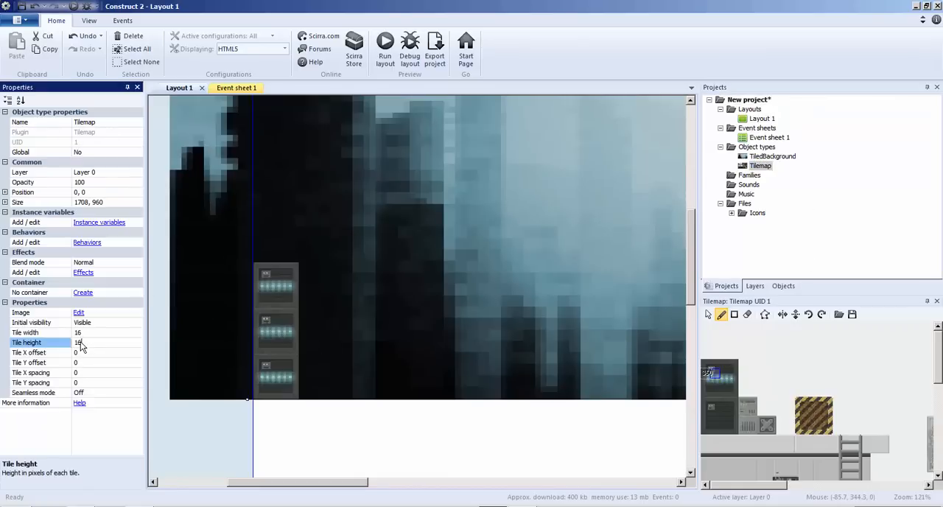
type("32")
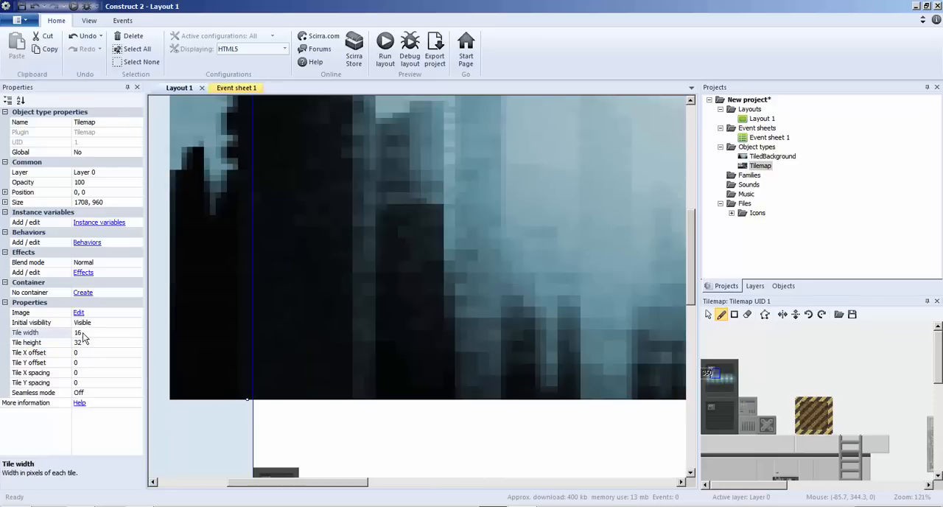
key("Return")
left_click(74, 332)
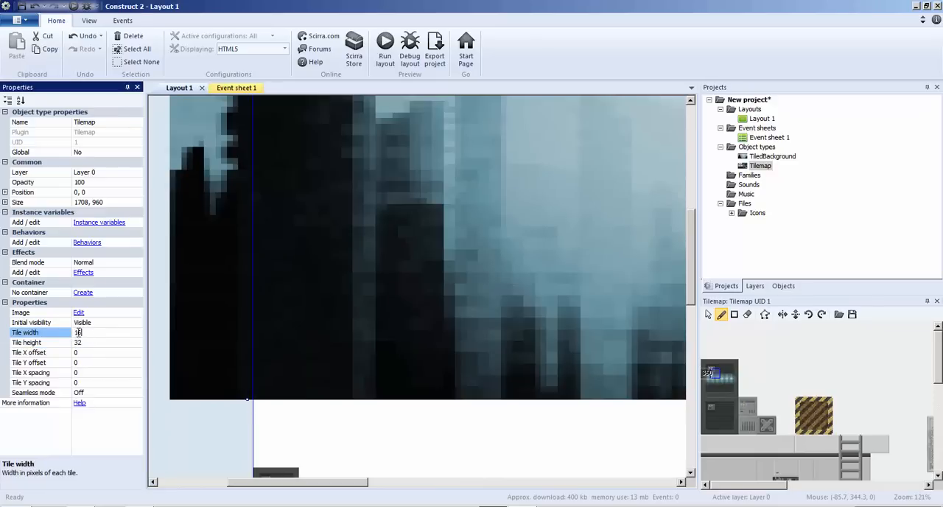
type("32")
left_click(196, 445)
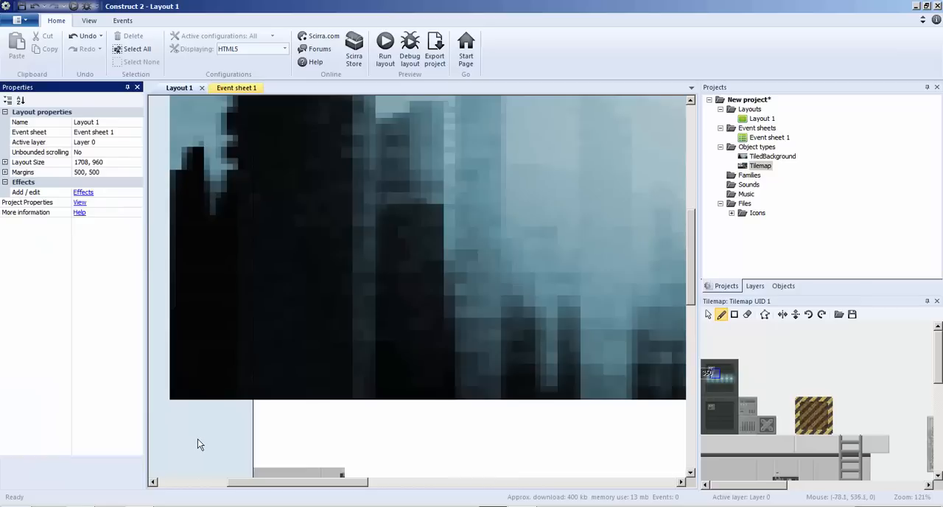
Erase the misplaced wall tiles stacked along the layout's left edge.
scroll(199, 442, "down", 8)
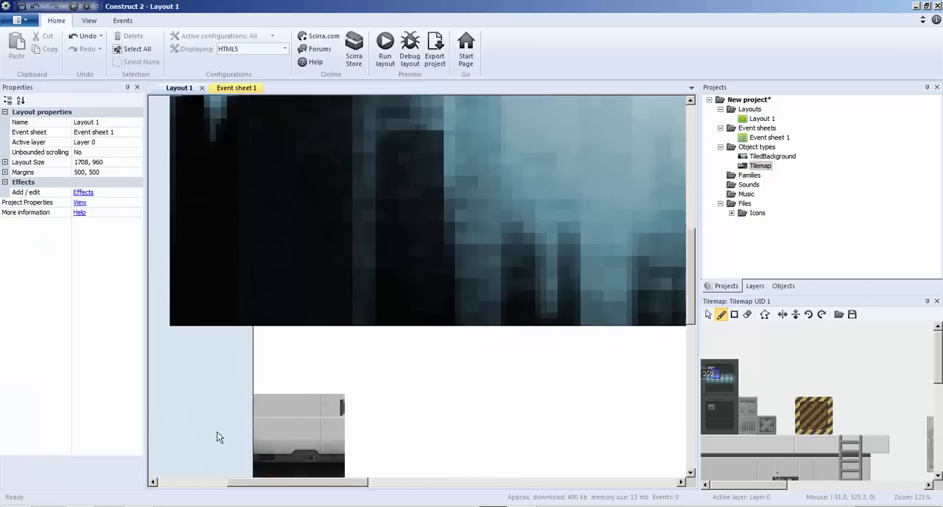
scroll(218, 436, "down", 3)
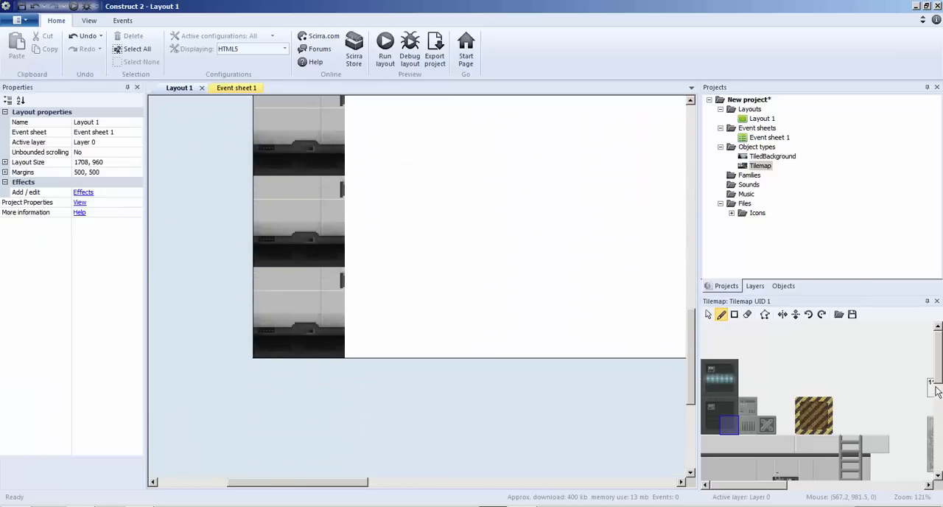
mouse_move(937, 379)
left_mouse_down()
mouse_move(939, 460)
mouse_move(938, 387)
left_mouse_up()
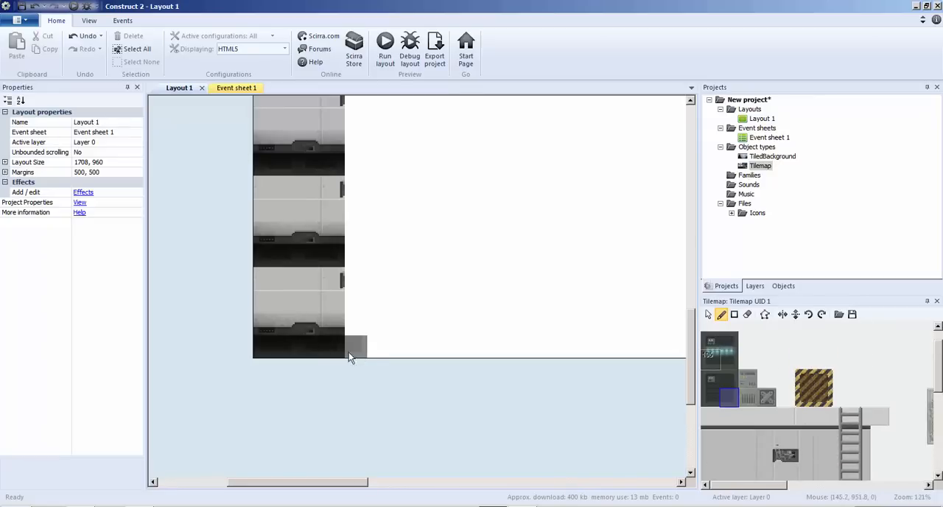
mouse_move(350, 357)
left_mouse_down()
mouse_move(287, 287)
mouse_move(326, 349)
mouse_move(346, 264)
left_mouse_up()
scroll(347, 264, "down", 4, "ctrl")
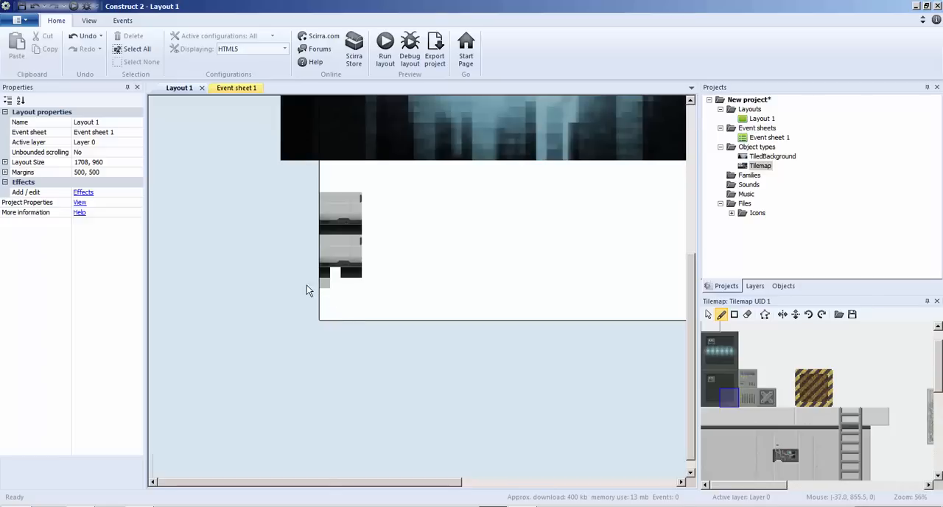
mouse_move(321, 231)
left_mouse_down()
mouse_move(325, 196)
mouse_move(358, 308)
mouse_move(358, 199)
mouse_move(321, 286)
left_mouse_up()
scroll(366, 300, "up", 3)
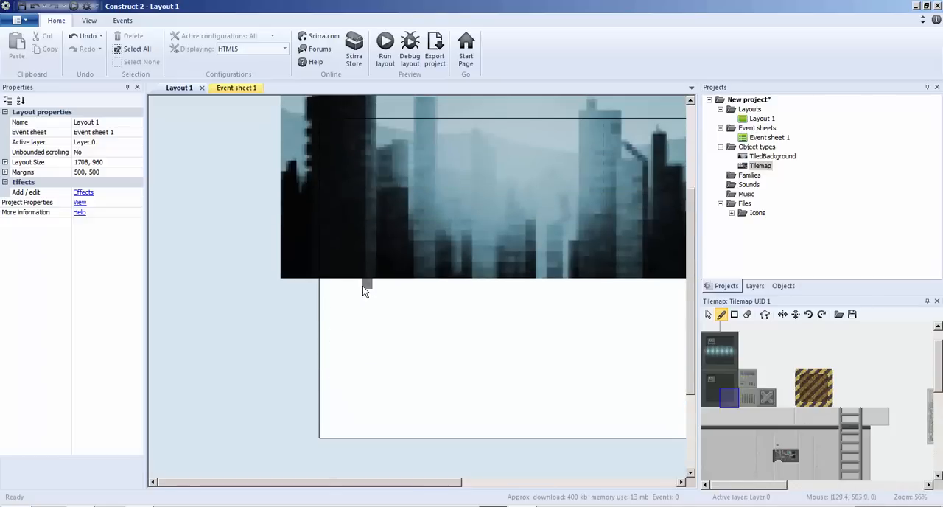
Paint a two-column stack of glowing server-panel blocks, five rows high, at the tilemap's left edge.
left_click(760, 166)
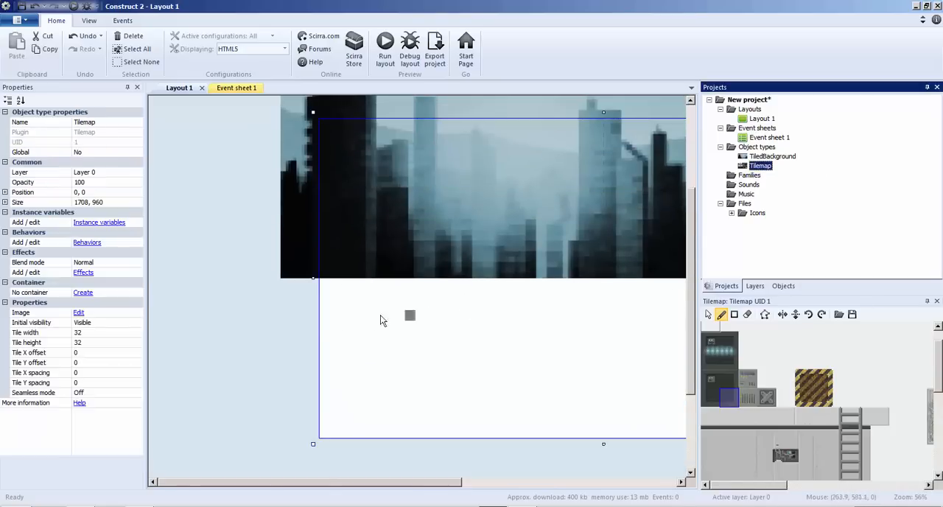
left_click_drag(710, 341, 727, 359)
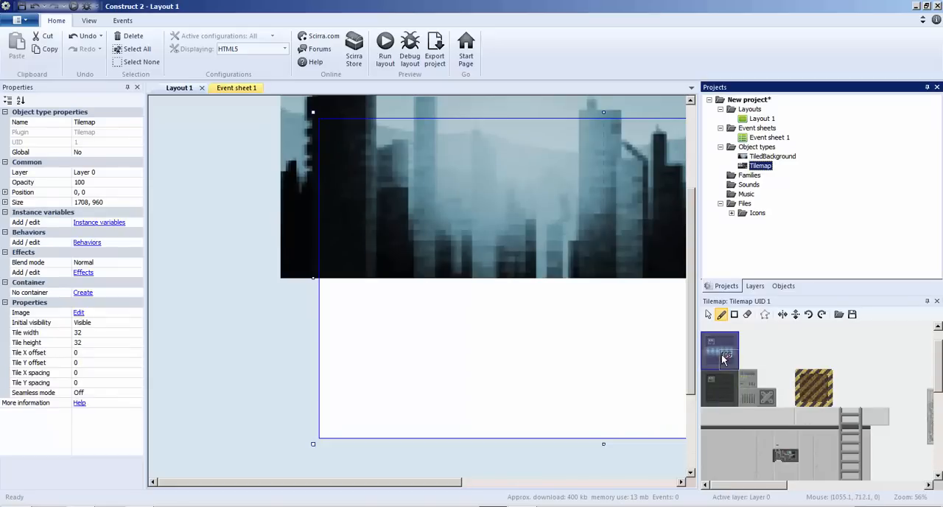
left_click(327, 268)
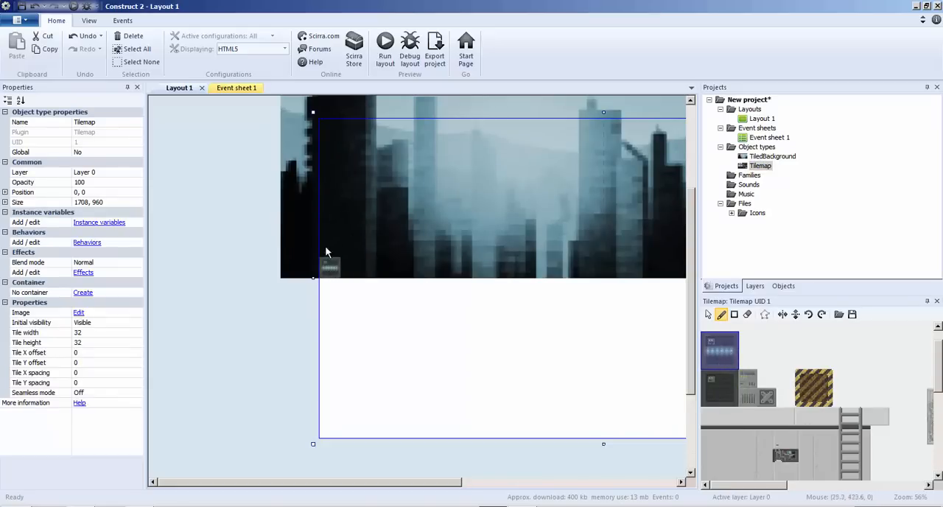
left_click(325, 248)
mouse_move(325, 248)
left_mouse_down()
mouse_move(329, 183)
mouse_move(347, 261)
left_mouse_up()
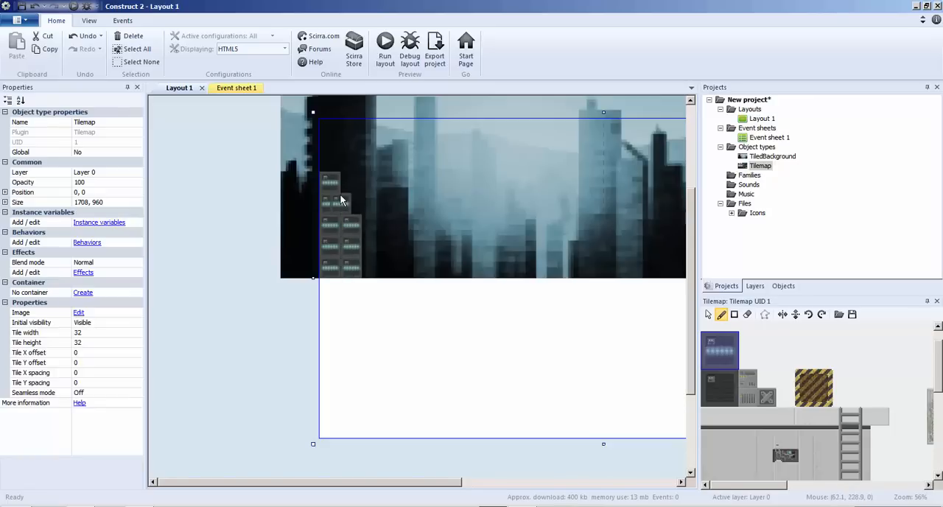
key("ctrl+z")
left_click(347, 198)
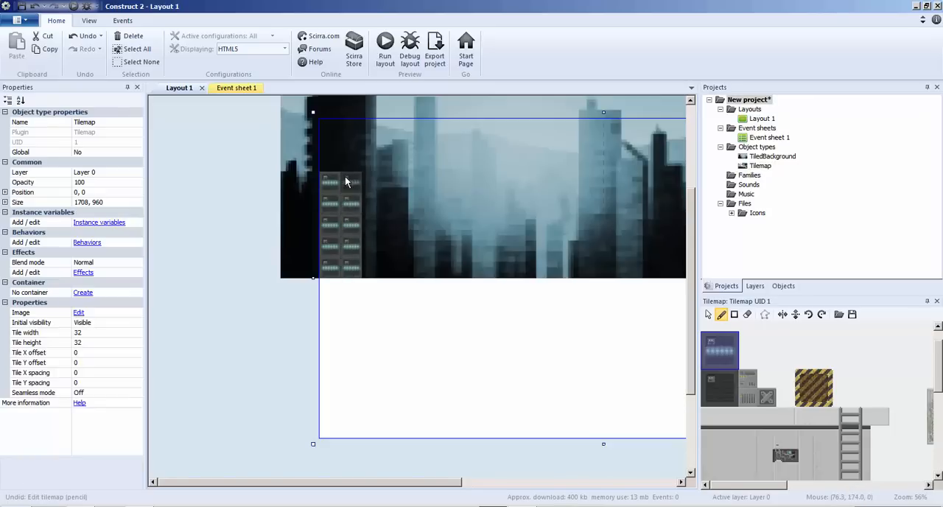
left_click(344, 176)
left_click(329, 160)
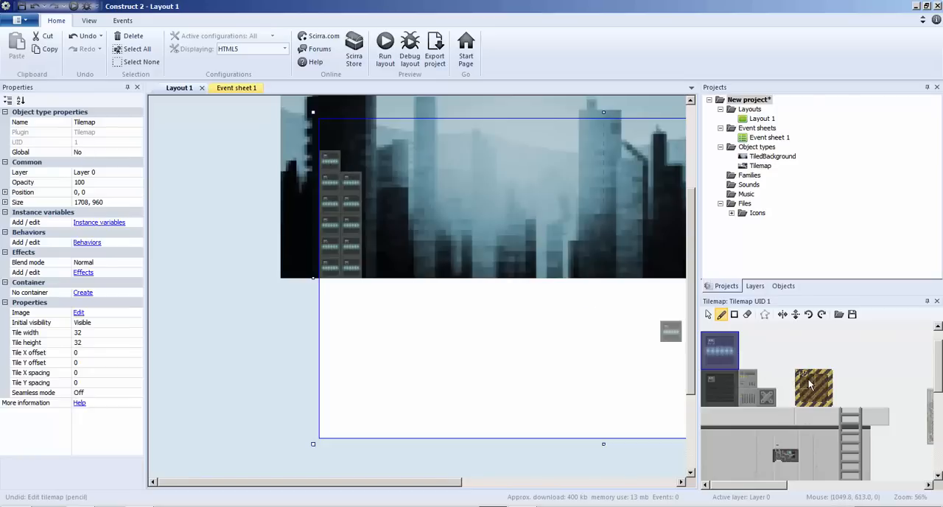
Paint a two-by-two group of yellow hazard-striped blocks on top of the server-panel stack.
left_click_drag(799, 372, 831, 402)
left_click(332, 160)
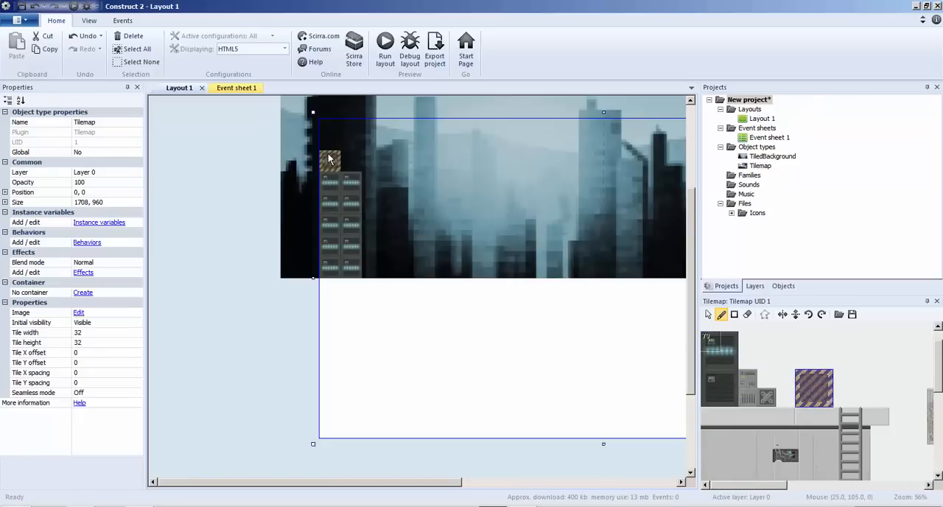
left_click(350, 158)
left_click(351, 137)
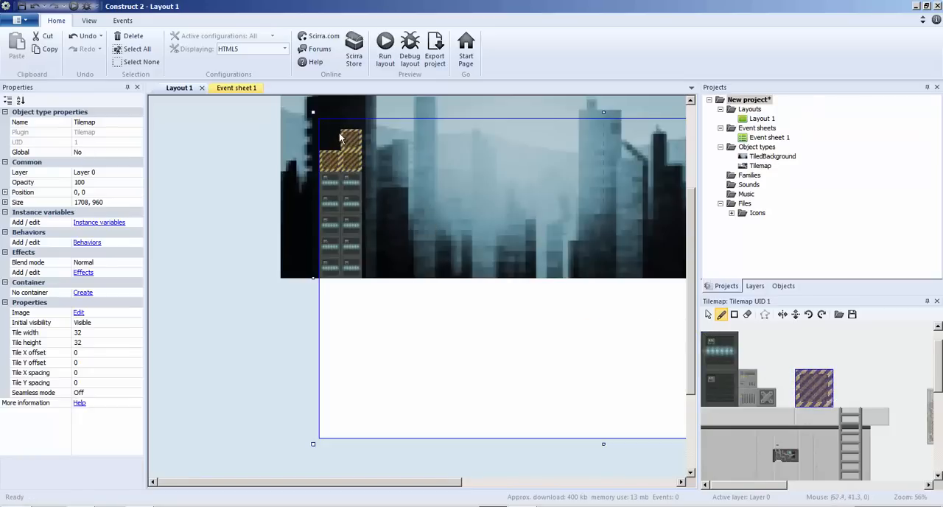
left_click(329, 138)
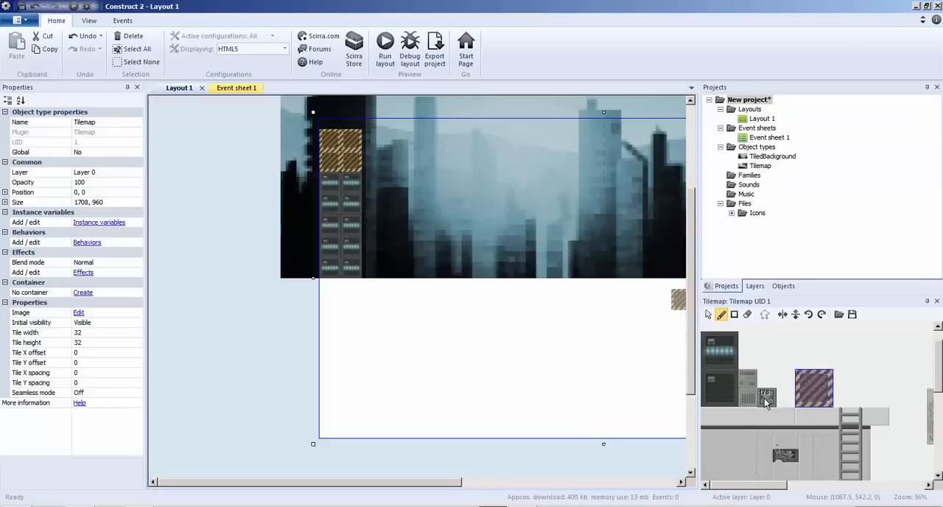
Cap the hazard-striped blocks with a row of four X-marked tiles and place two more beside the stack's base.
left_click(767, 397)
left_click(327, 122)
left_click(335, 123)
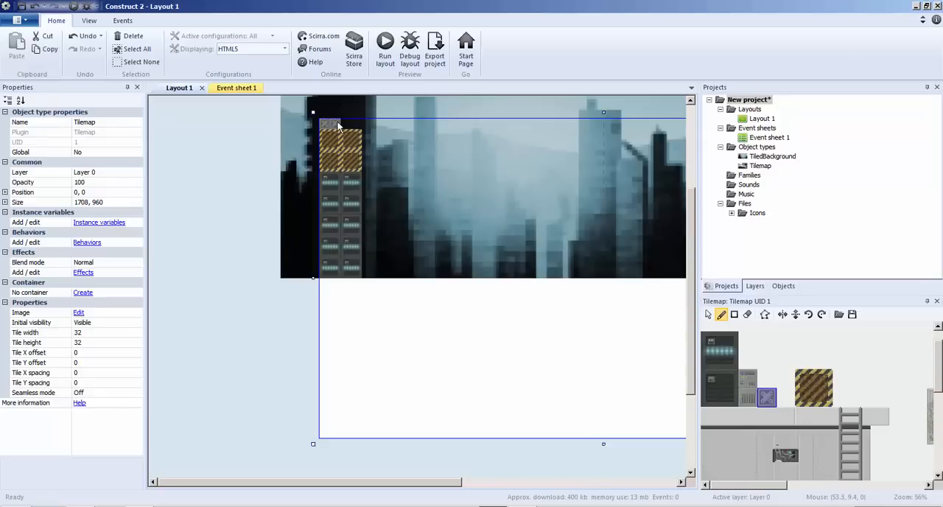
left_click(346, 123)
left_click(357, 123)
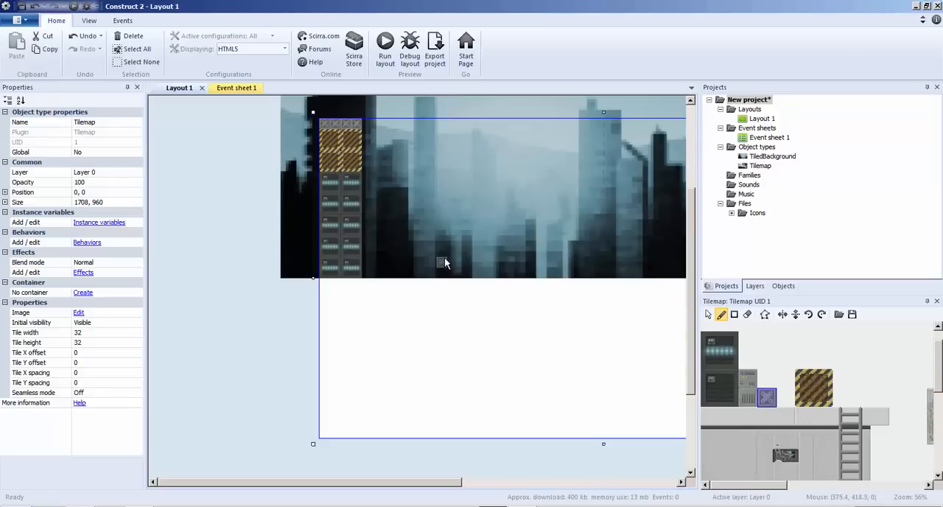
left_click(367, 274)
left_click(377, 274)
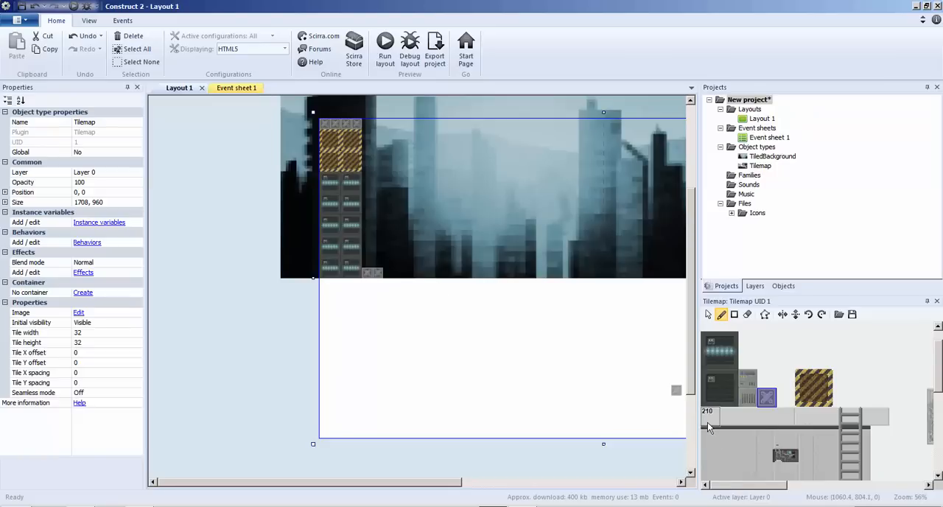
Paint a continuous grey wall running right from the server stack's base, repeating the large wall-panel section of the tileset.
scroll(707, 422, "down", 2, "ctrl")
scroll(755, 381, "down", 3)
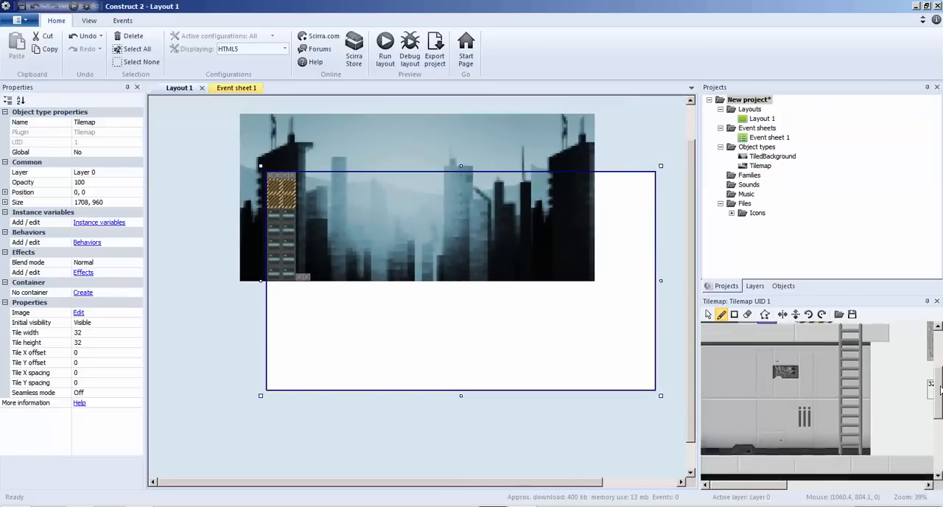
mouse_move(711, 344)
left_mouse_down()
mouse_move(746, 456)
mouse_move(812, 454)
left_mouse_up()
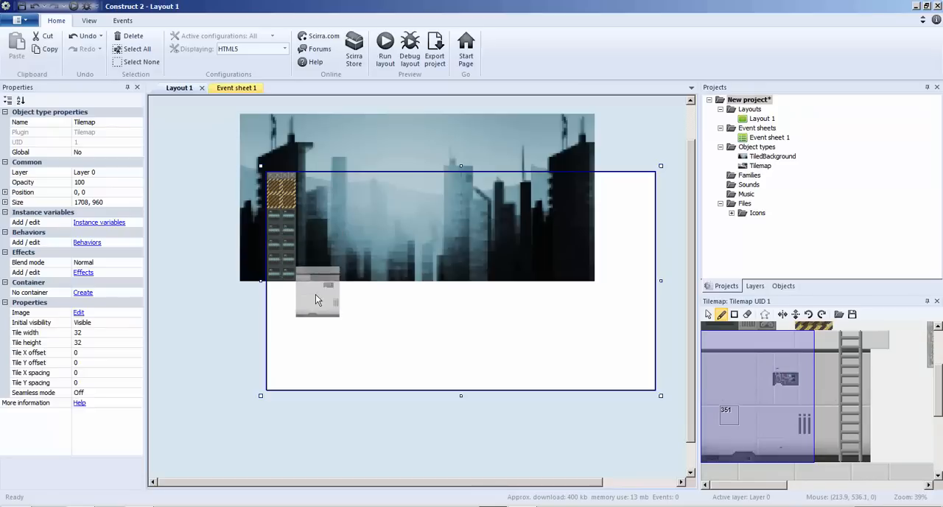
left_click(313, 262)
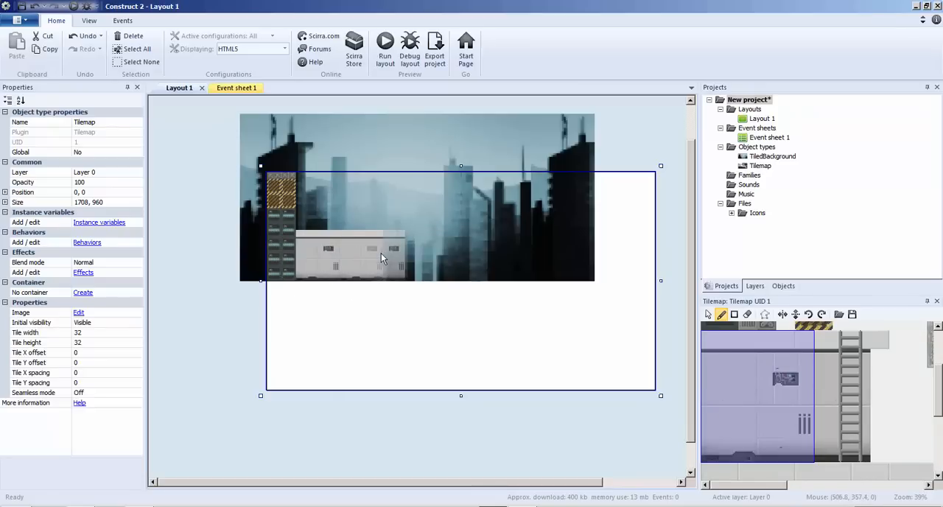
left_click(373, 261)
left_click(403, 254)
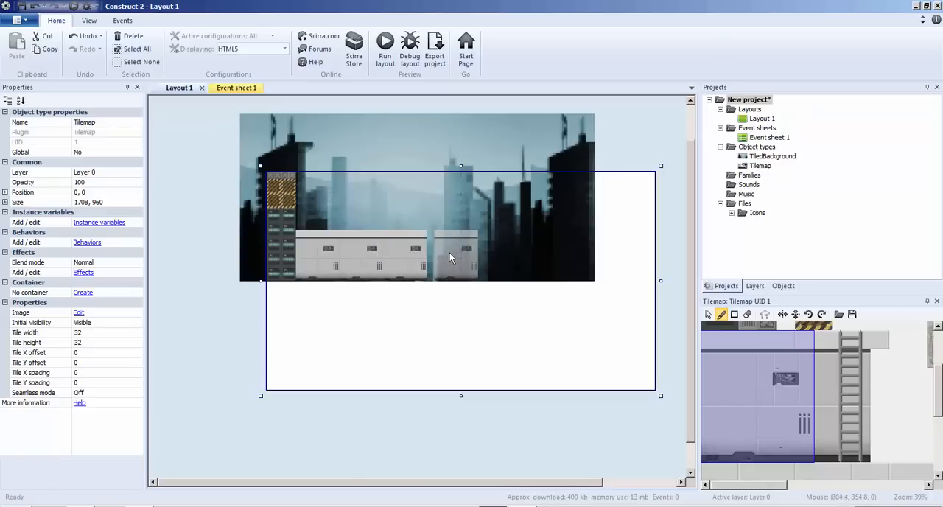
left_click(491, 251)
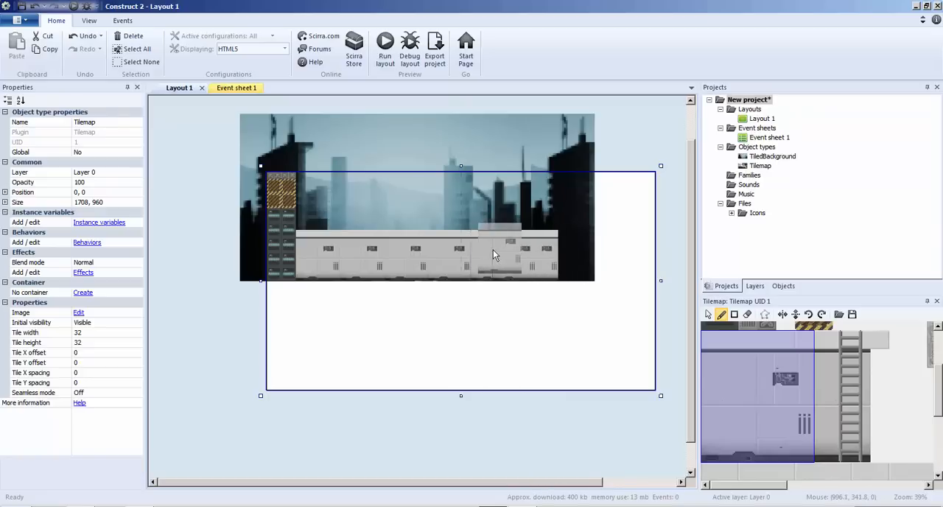
Paint the plain three-tile-wide wall section over most of the repeated vent and circuit details in the grey wall.
scroll(442, 305, "up", 3, "ctrl")
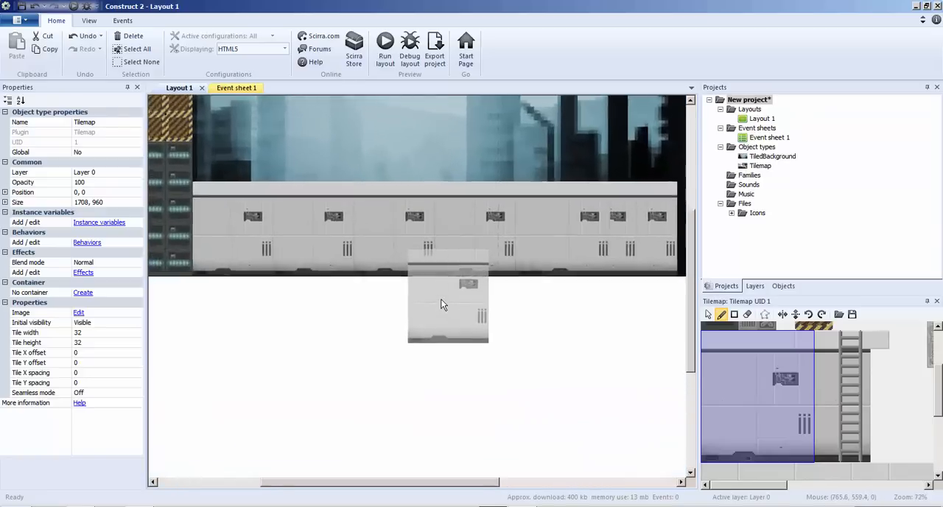
scroll(391, 313, "down", 2, "ctrl")
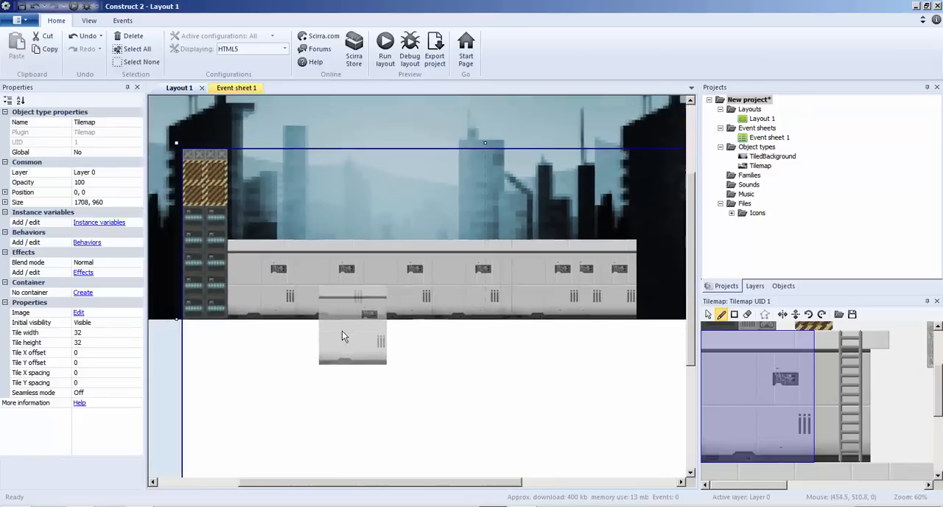
scroll(342, 336, "down", 1, "ctrl")
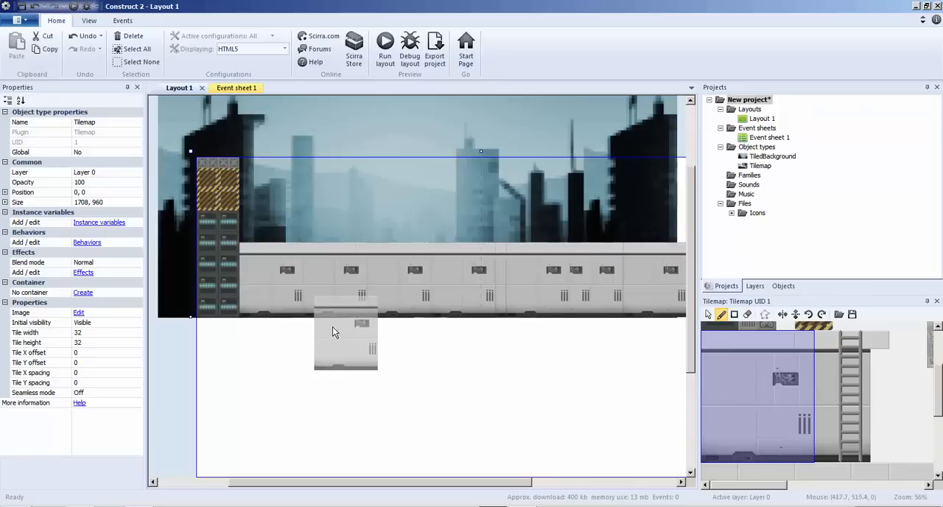
left_click_drag(706, 352, 753, 464)
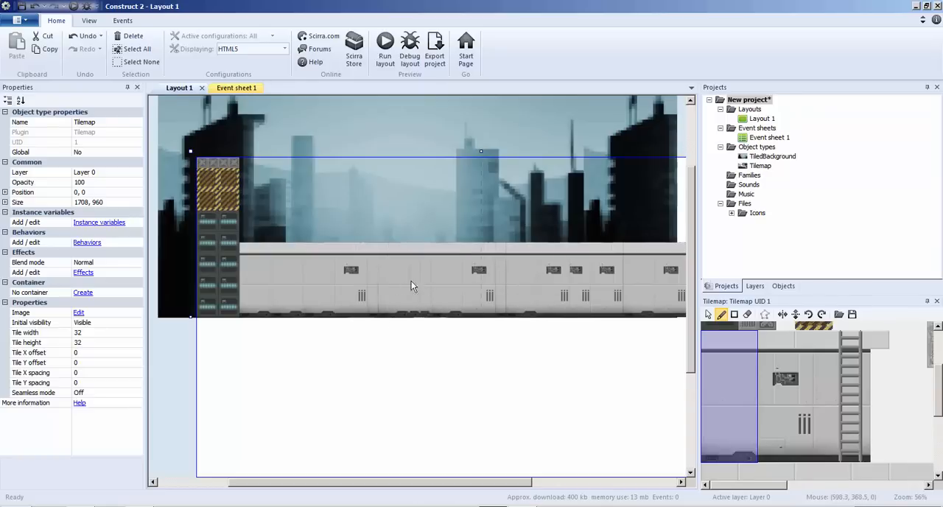
left_click(572, 277)
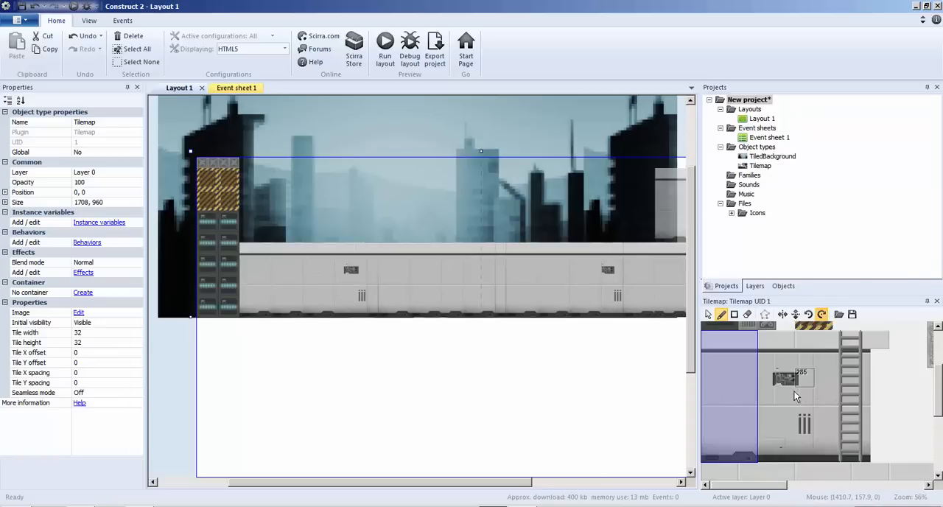
Paint glowing teal window blocks along the tilemap's upper edge: two beside the hazard blocks and a separate group of three.
left_click_drag(775, 485, 839, 473)
scroll(840, 414, "up", 3)
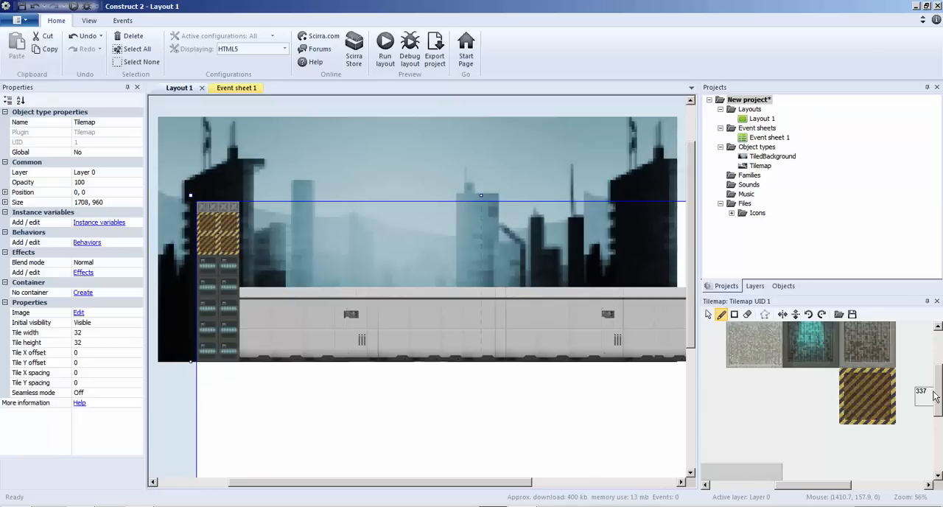
left_click_drag(937, 398, 936, 370)
left_click(802, 424)
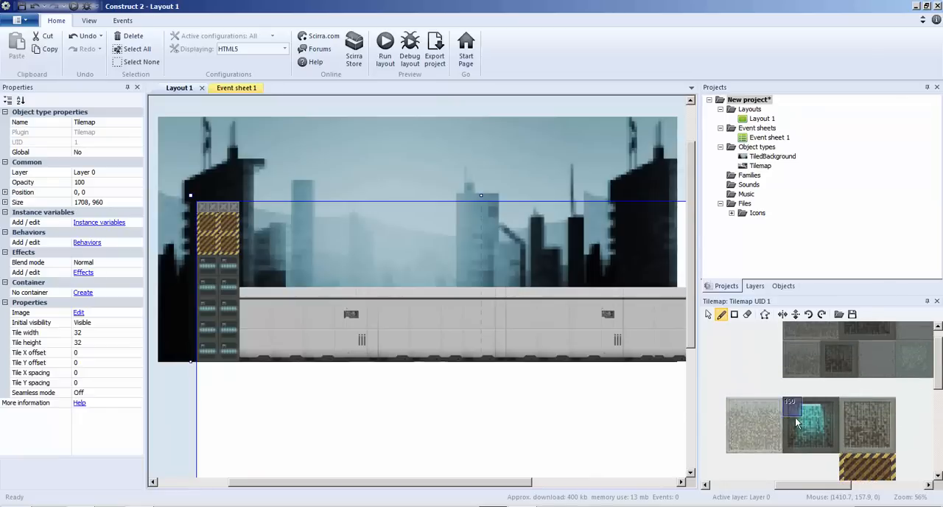
left_click(258, 216)
left_click(288, 218)
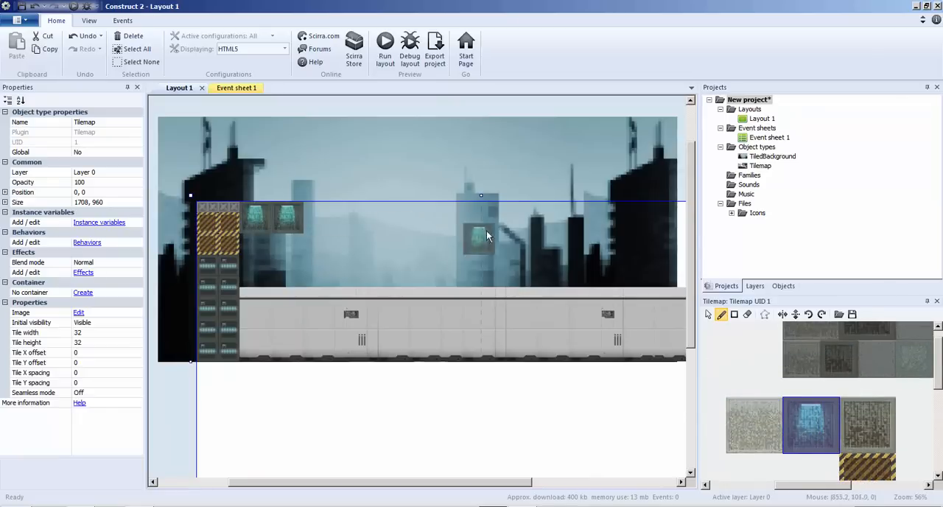
left_click(467, 218)
left_click(439, 218)
left_click(409, 218)
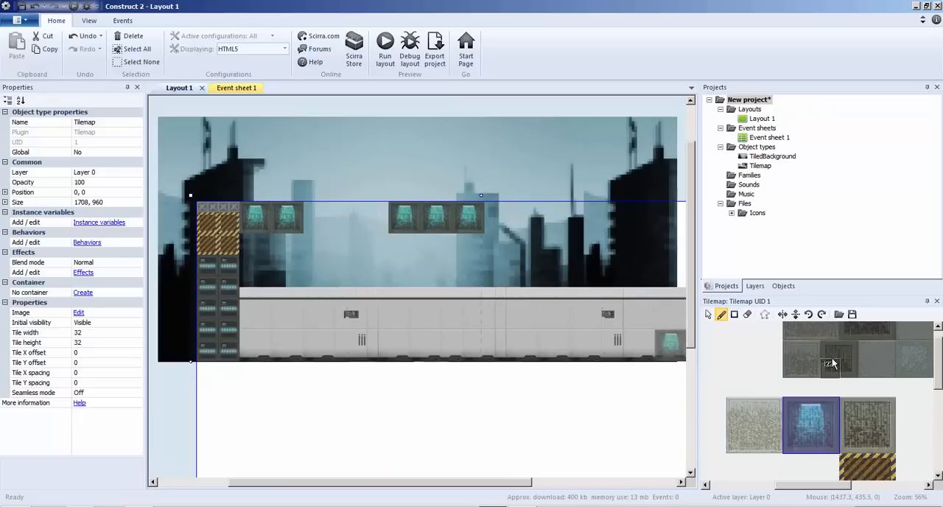
Paint a column of dark grate blocks from the rightmost teal window block down to the grey wall.
left_click_drag(830, 350, 845, 370)
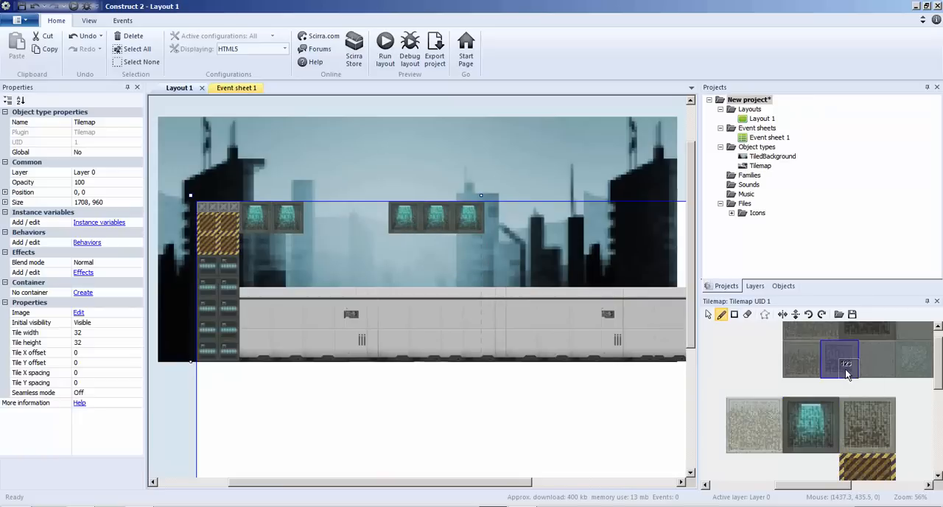
left_click(465, 247)
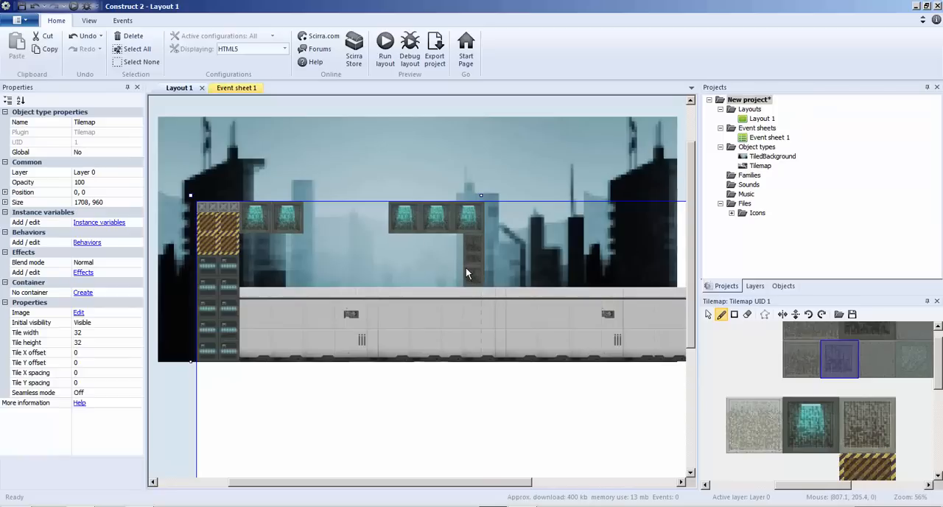
scroll(538, 245, "up", 3, "ctrl")
scroll(539, 251, "up", 2, "ctrl")
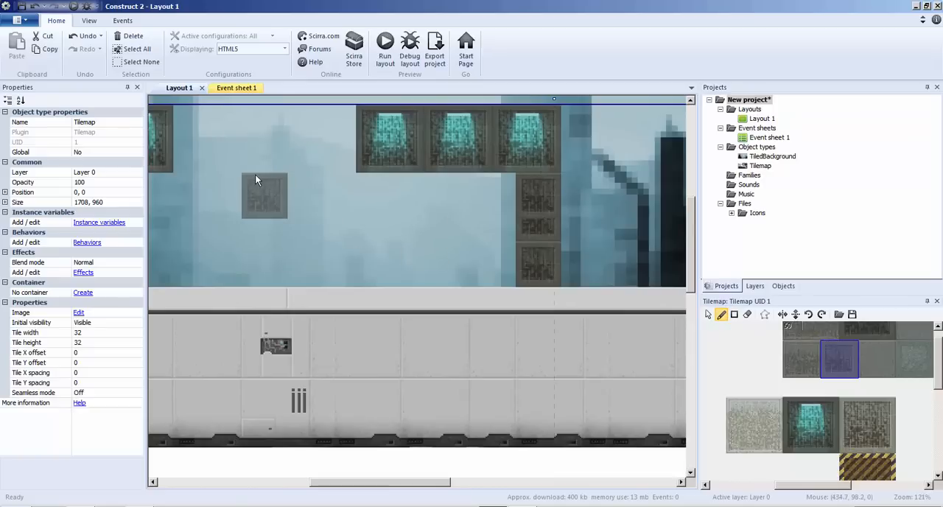
scroll(255, 174, "down", 3, "ctrl")
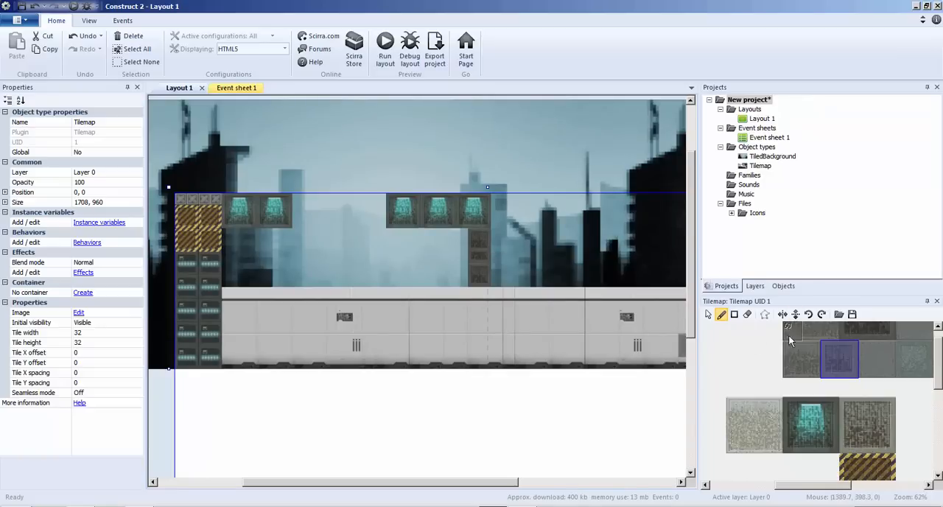
Fill the area between the server stack and the grate column with the light speckled block, using the rectangle tool.
left_click(740, 416)
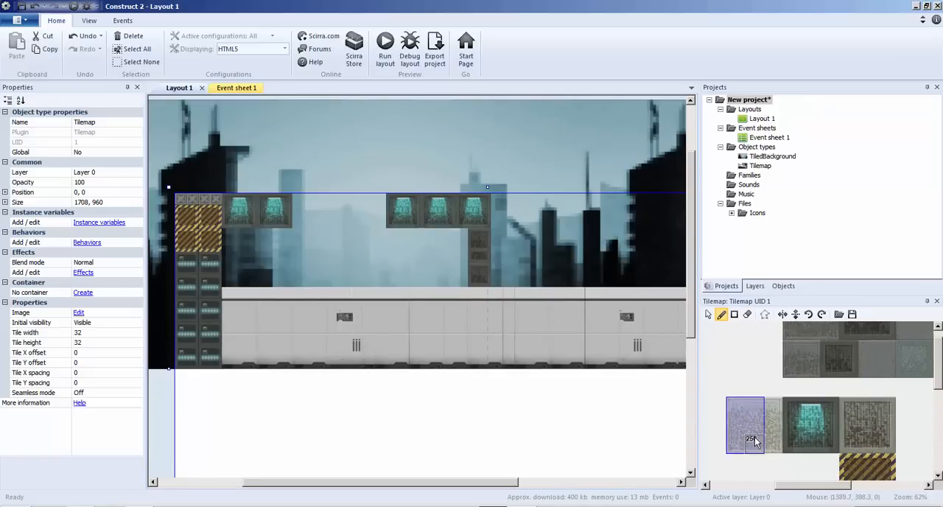
scroll(851, 429, "down", 4, "ctrl")
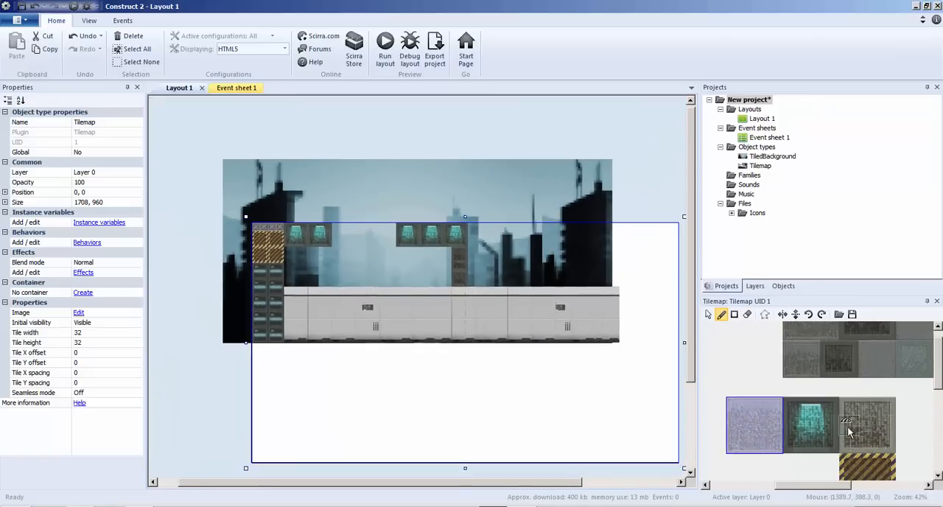
scroll(850, 427, "down", 6)
scroll(851, 428, "up", 4)
mouse_move(939, 362)
left_mouse_down()
mouse_move(940, 447)
mouse_move(941, 352)
left_mouse_up()
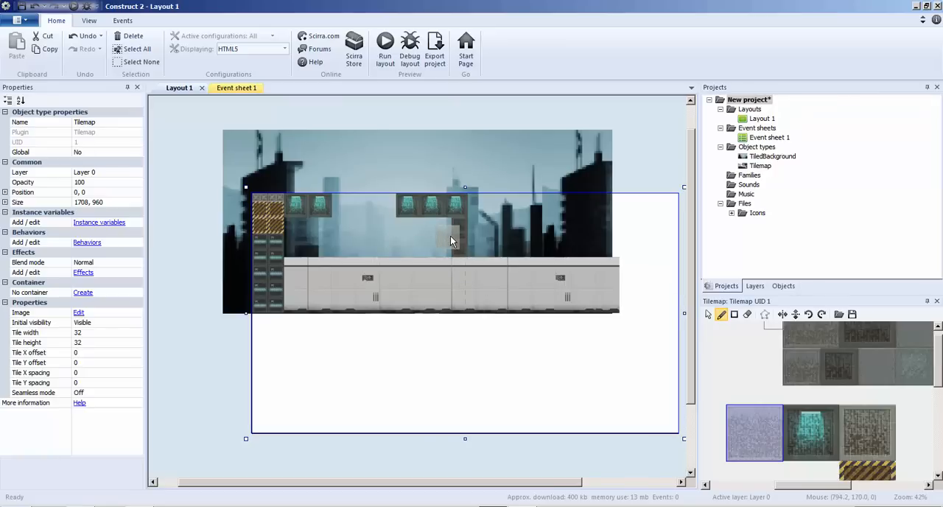
left_click(735, 316)
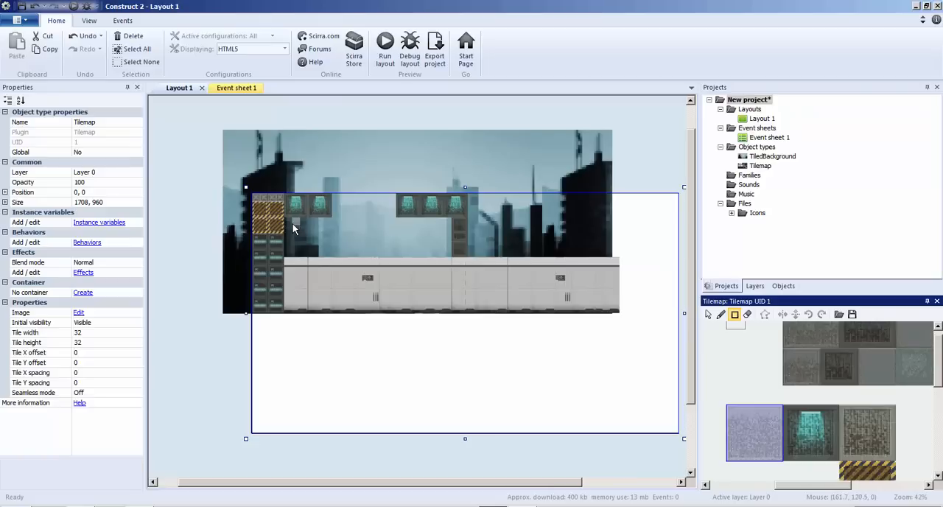
left_click_drag(288, 222, 372, 252)
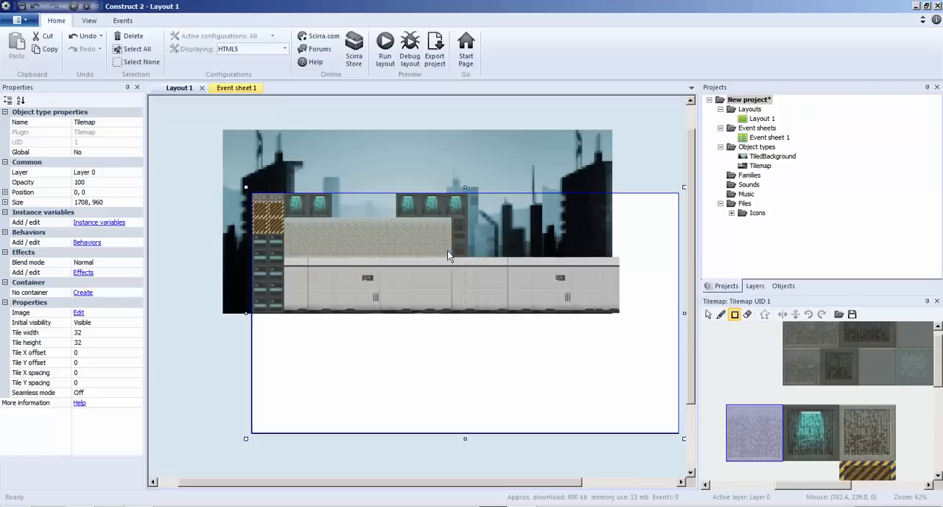
scroll(392, 246, "up", 3, "ctrl")
scroll(391, 246, "up", 3, "ctrl")
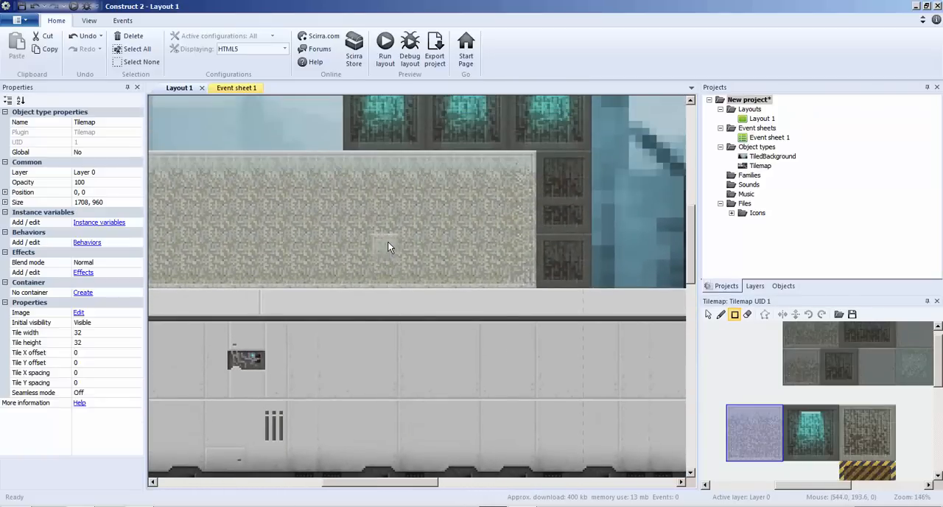
Paint steps of dark tiles into the speckled fill beside the grate column and cover them with two stacked teal window blocks.
left_click(799, 362)
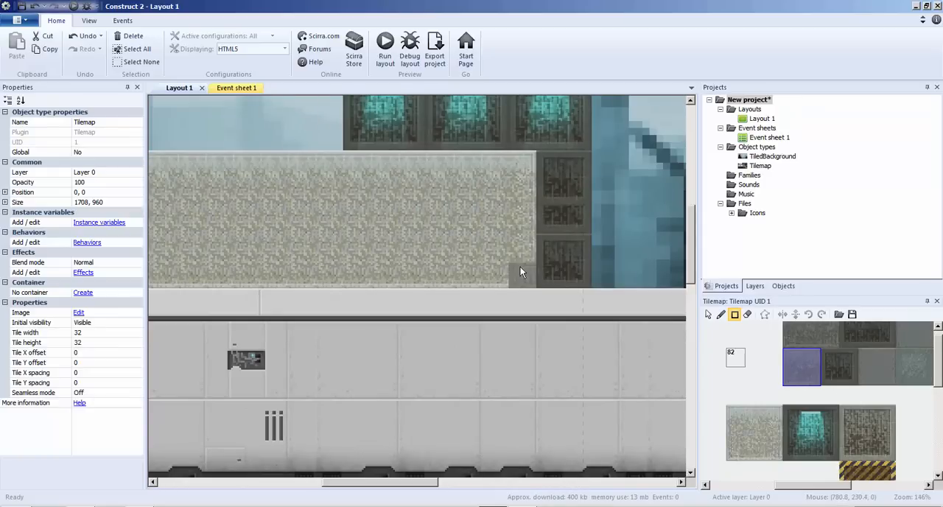
left_click_drag(417, 484, 389, 485)
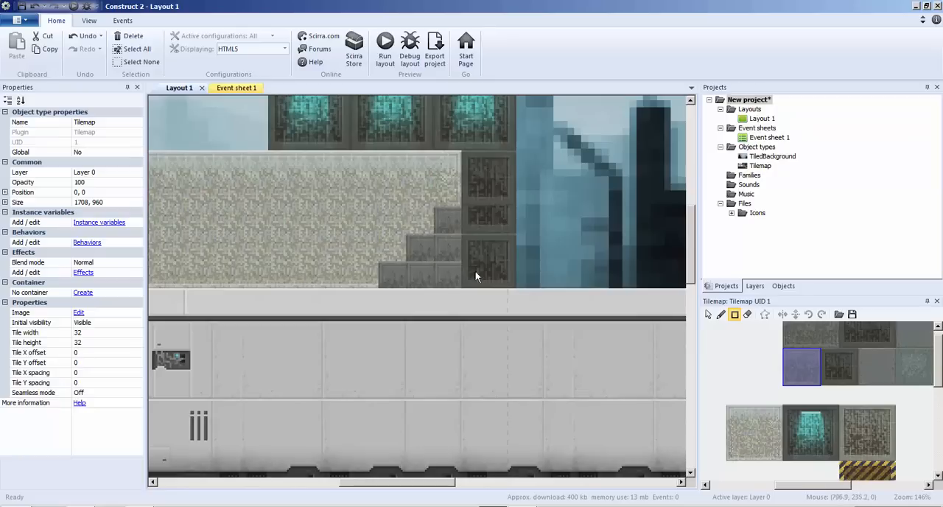
left_click(811, 431)
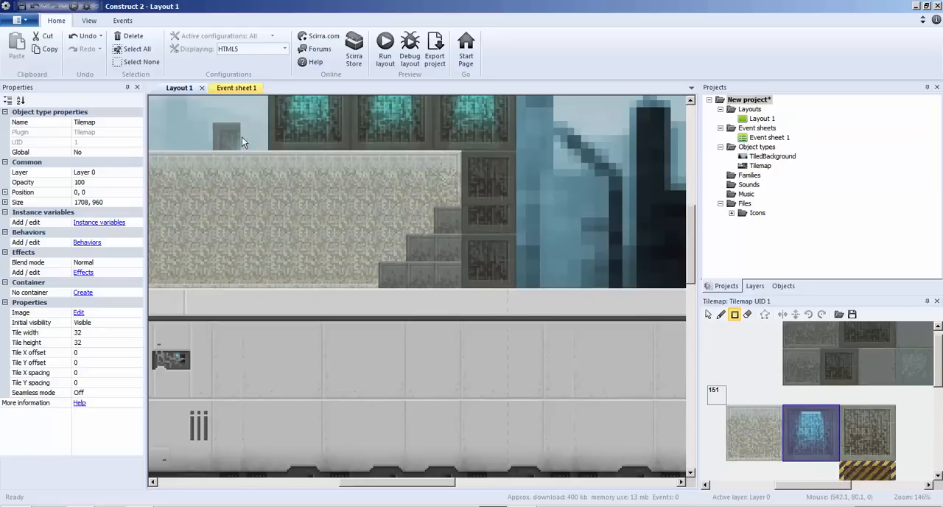
left_click(709, 314)
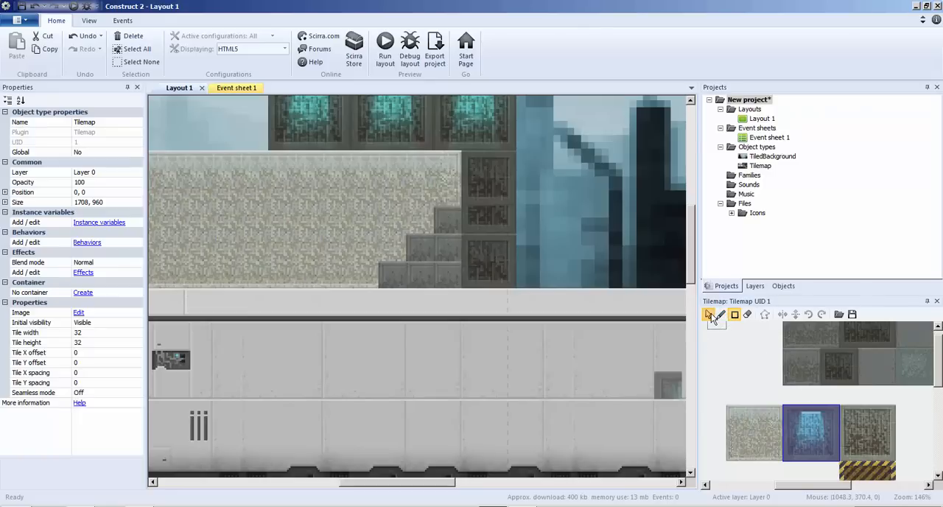
left_click(721, 315)
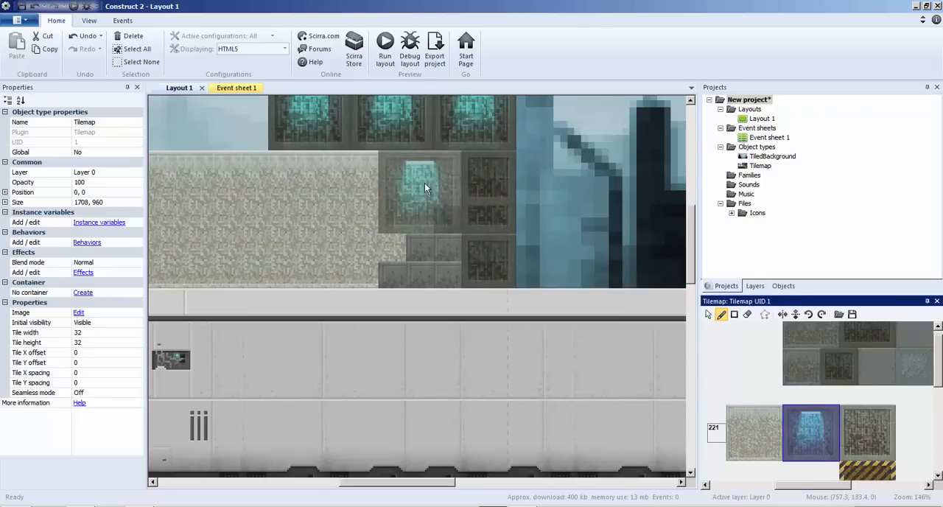
left_click(424, 183)
left_click(422, 255)
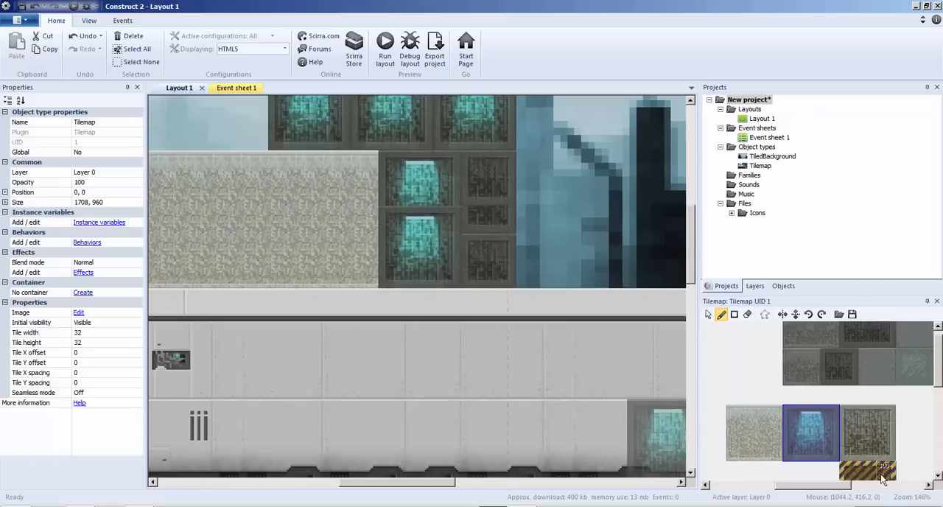
Replace the two stacked teal window blocks with brown grate blocks and finish their seam with the block's top and bottom tile rows.
left_click(846, 418)
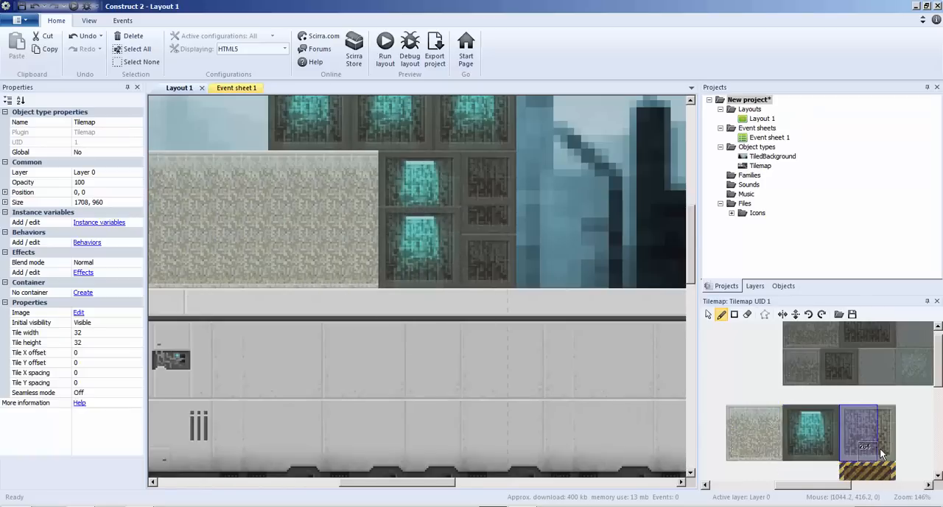
left_click(411, 237)
left_click(414, 199)
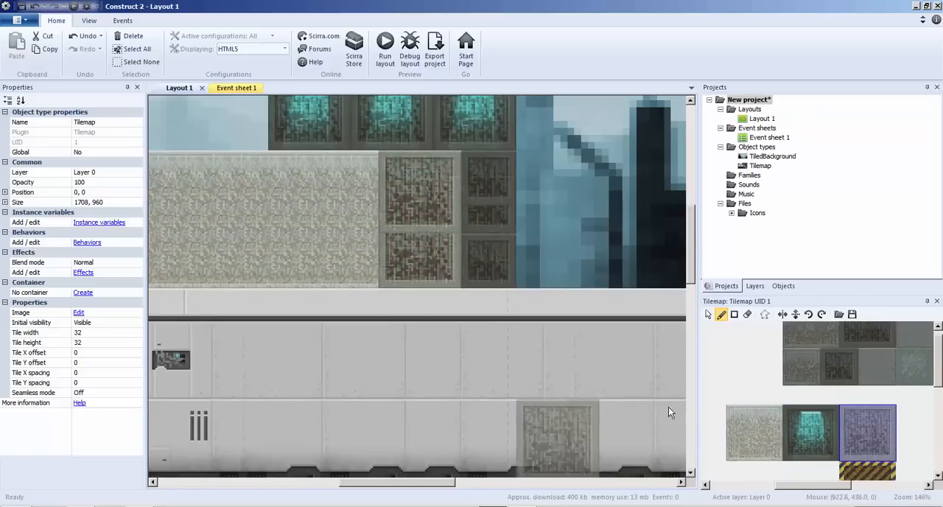
left_click_drag(852, 417, 886, 418)
left_click(425, 222)
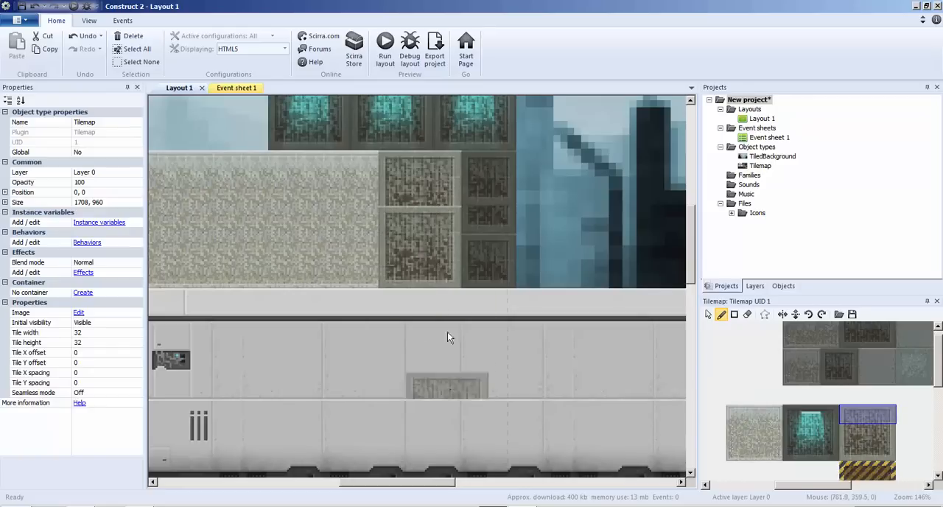
left_click(858, 453)
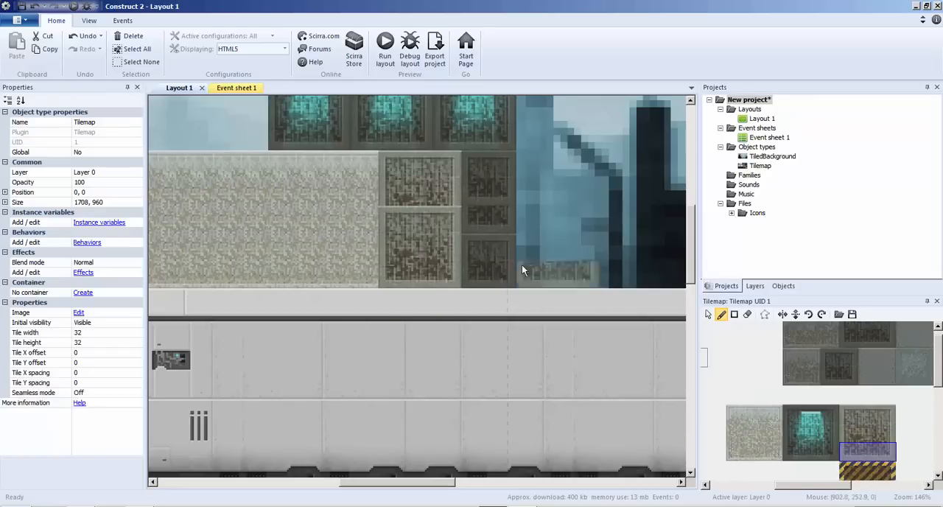
left_click(423, 197)
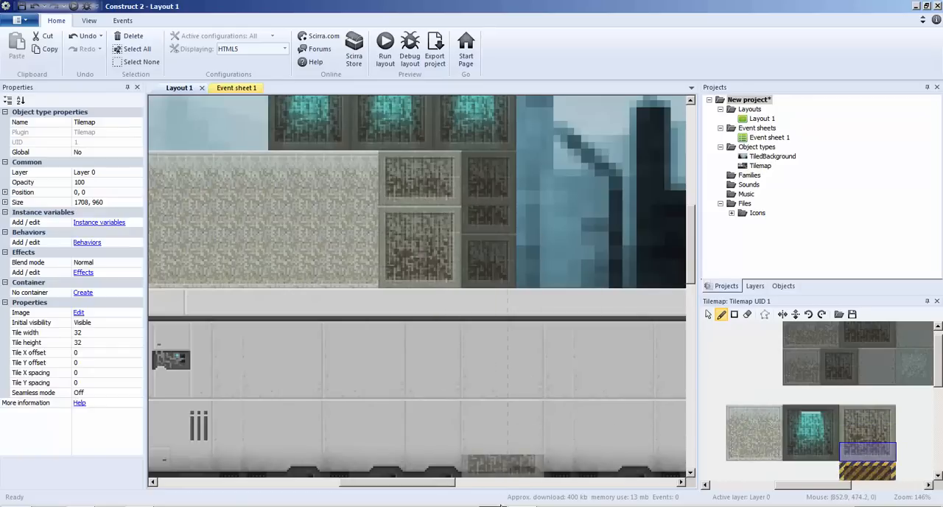
left_click_drag(449, 485, 322, 481)
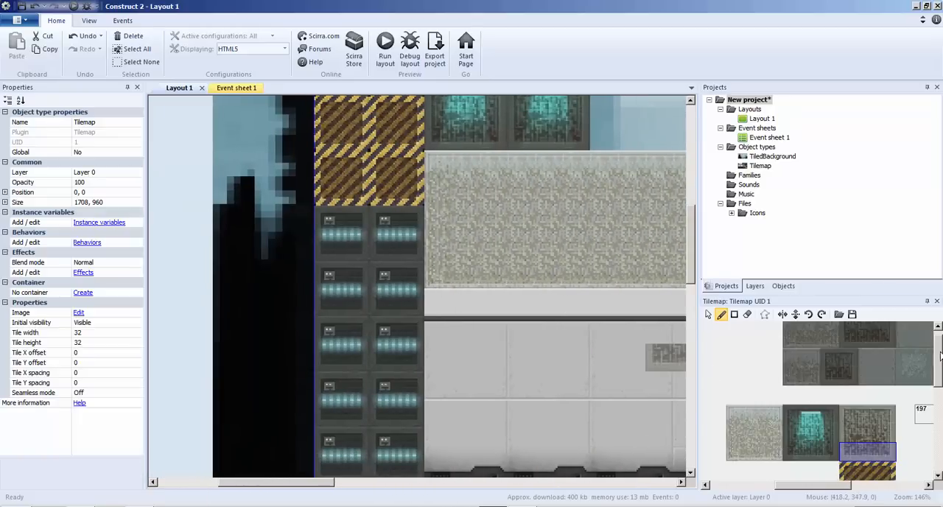
left_click_drag(940, 358, 935, 436)
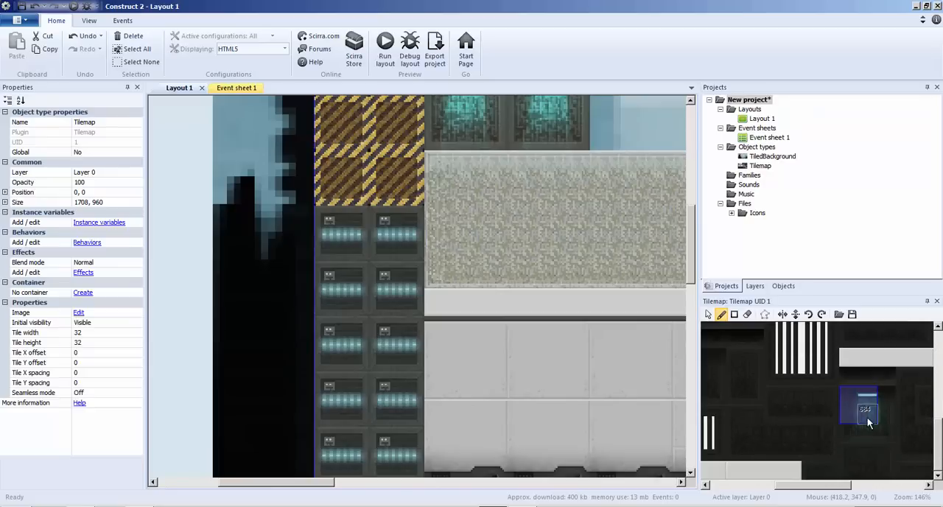
left_click(876, 424)
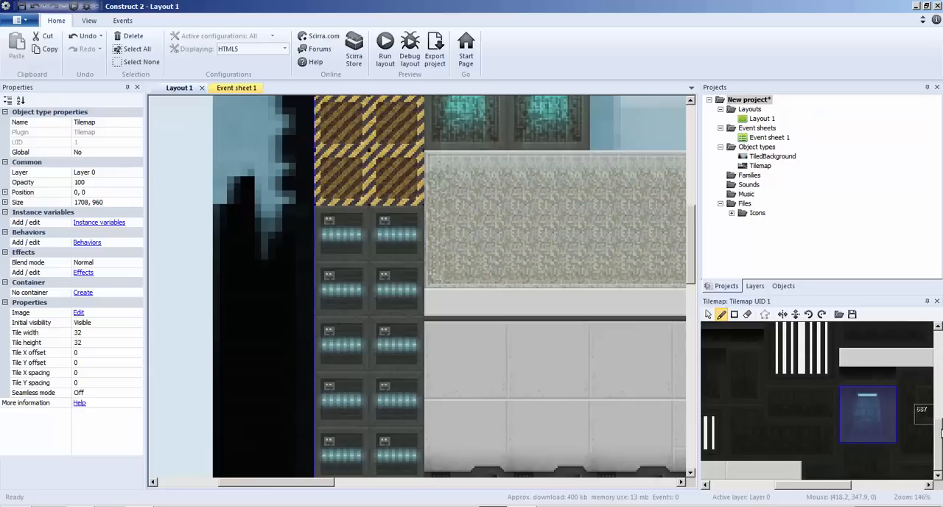
left_click_drag(941, 429, 939, 380)
left_click_drag(690, 263, 618, 223)
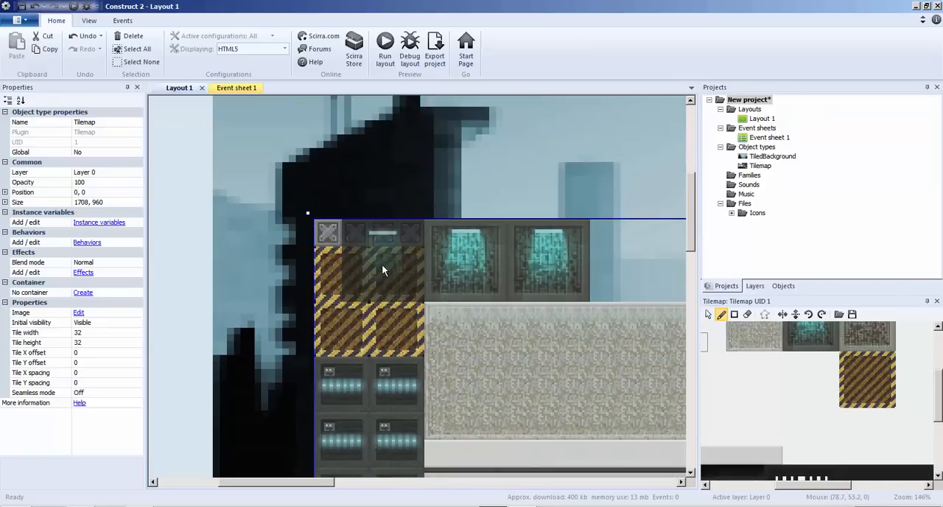
scroll(601, 278, "up", 5)
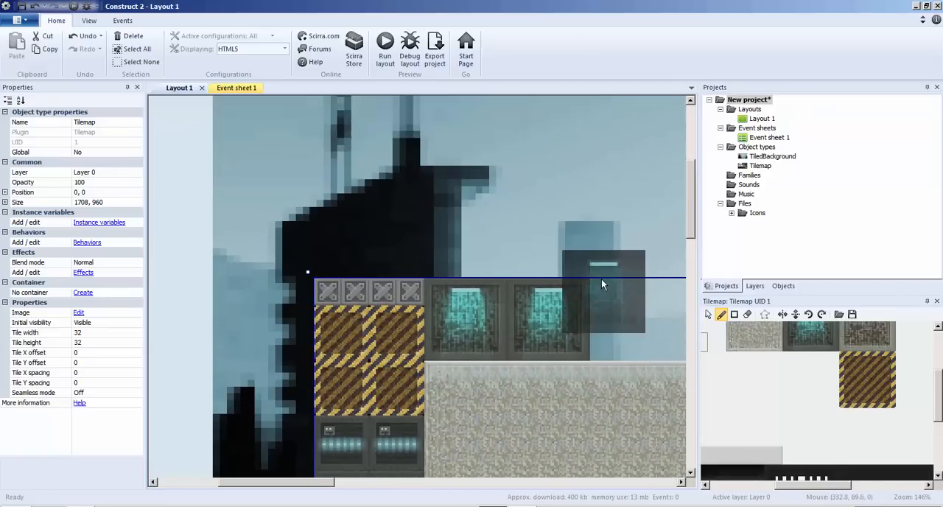
scroll(599, 279, "down", 7)
Erase the entire light speckled fill between the server stack and the brown grate blocks.
left_click_drag(289, 487, 345, 487)
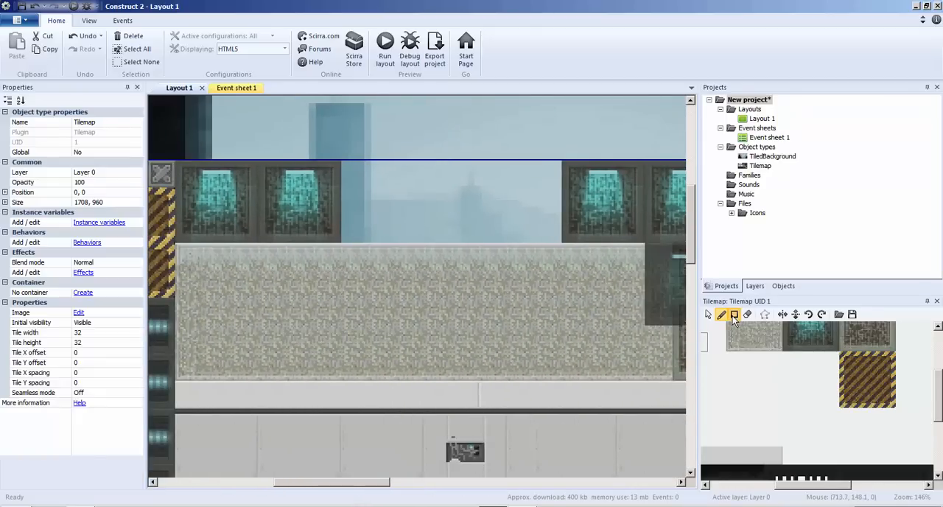
left_click(708, 314)
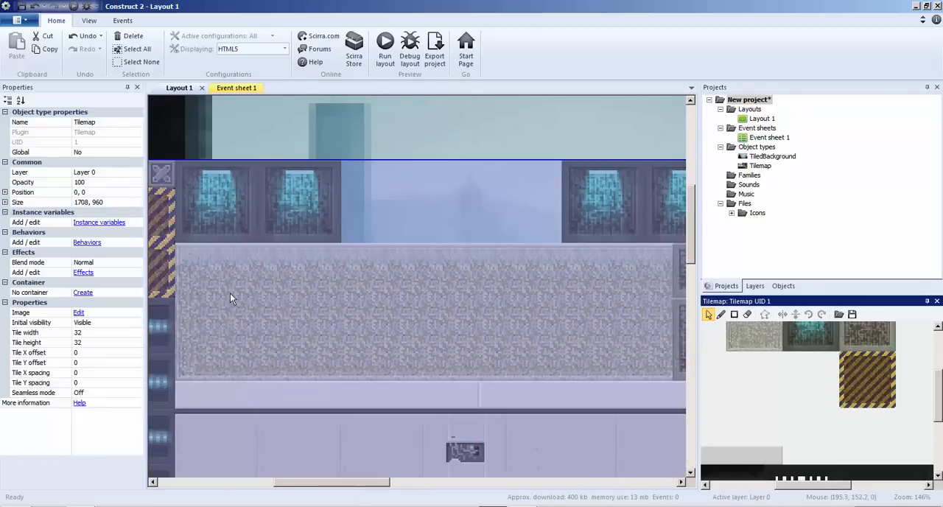
right_click(297, 260)
key("Escape")
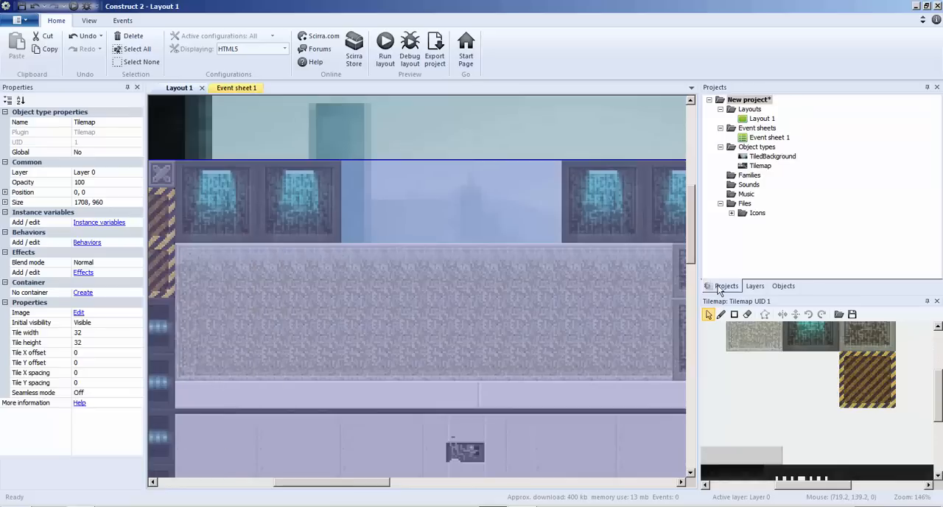
left_click(734, 315)
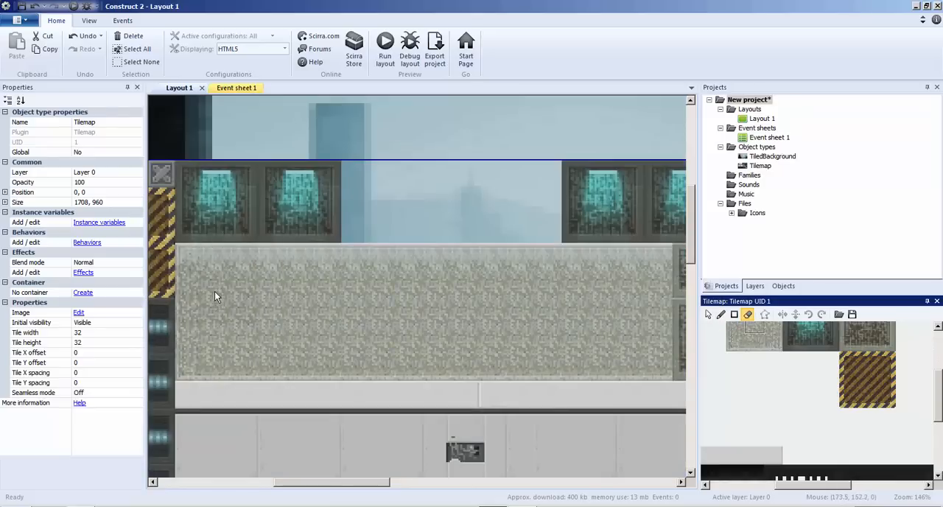
left_click_drag(214, 297, 628, 294)
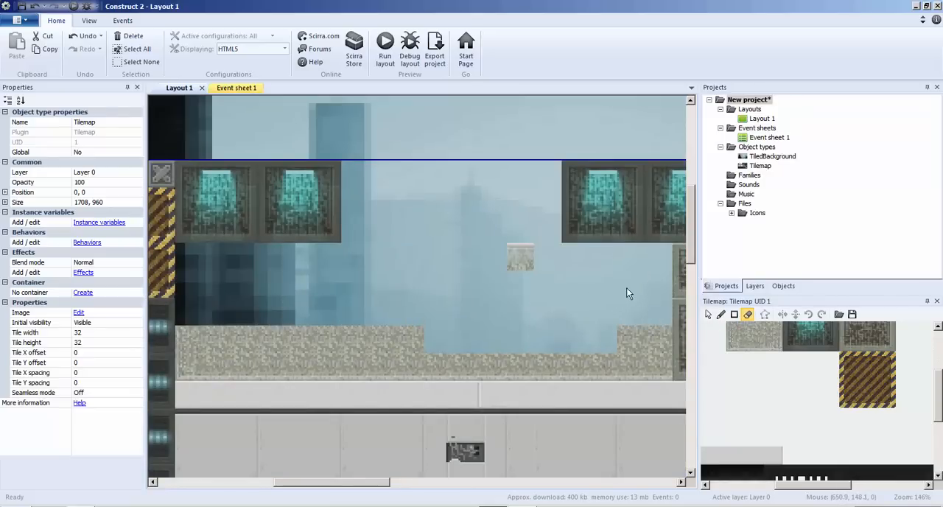
left_click_drag(558, 287, 525, 283)
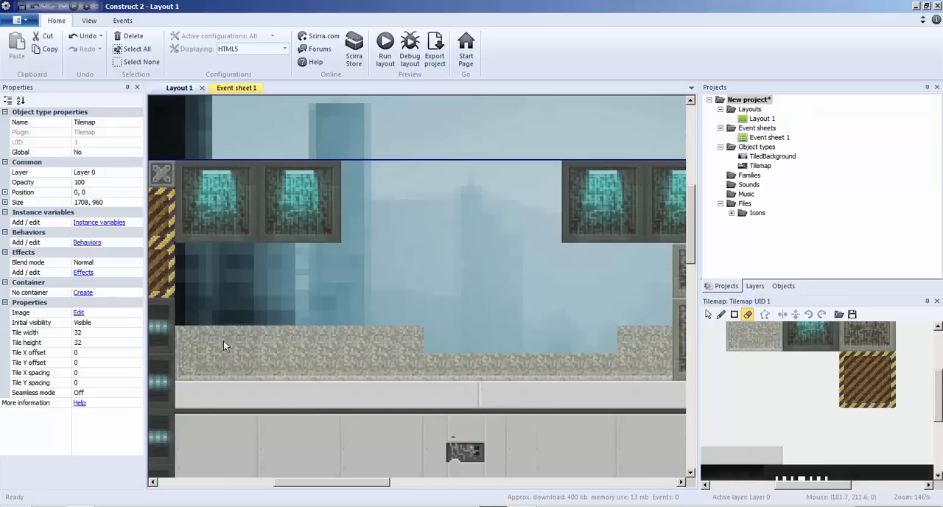
left_click_drag(221, 349, 628, 341)
Paint one hazard-striped block on top of the grey wall, directly beside the server stack.
left_click(855, 368)
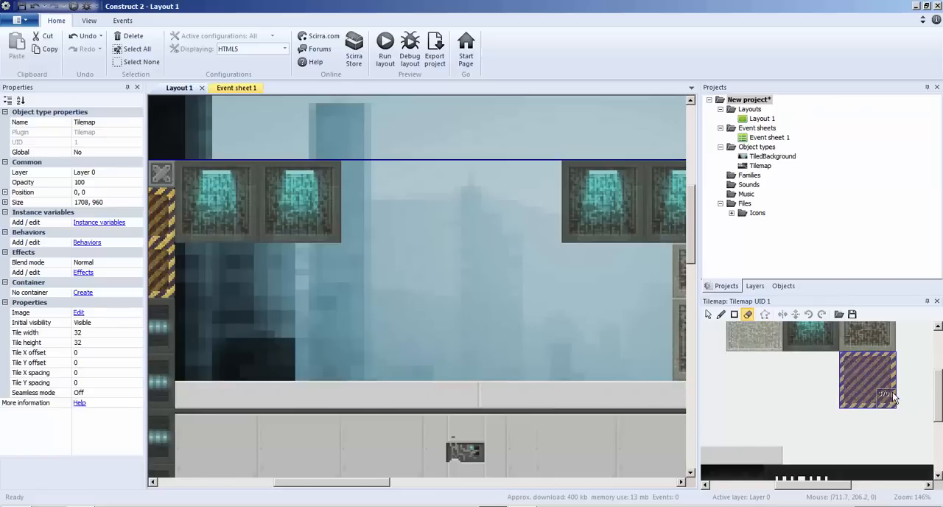
left_click(708, 314)
left_click(721, 313)
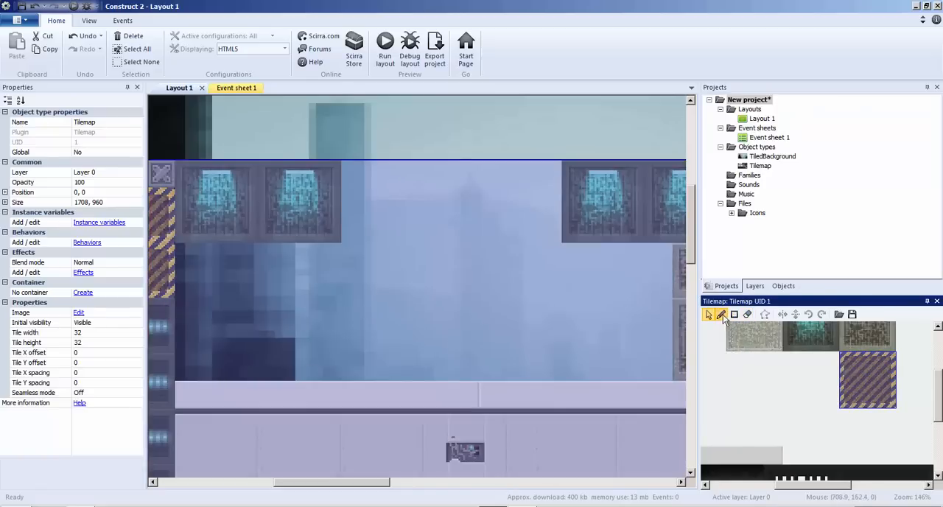
left_click_drag(213, 337, 279, 336)
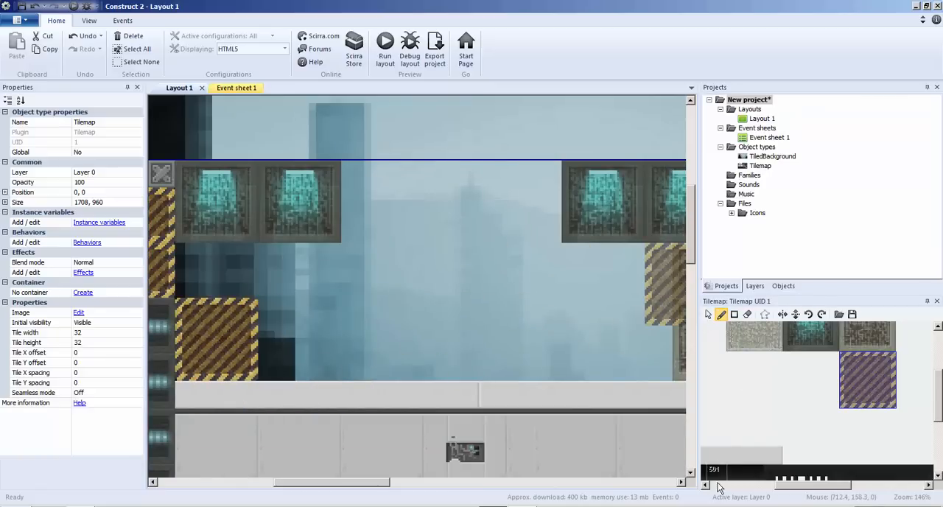
left_click(490, 244)
scroll(490, 245, "down", 5, "ctrl")
key("ctrl+z")
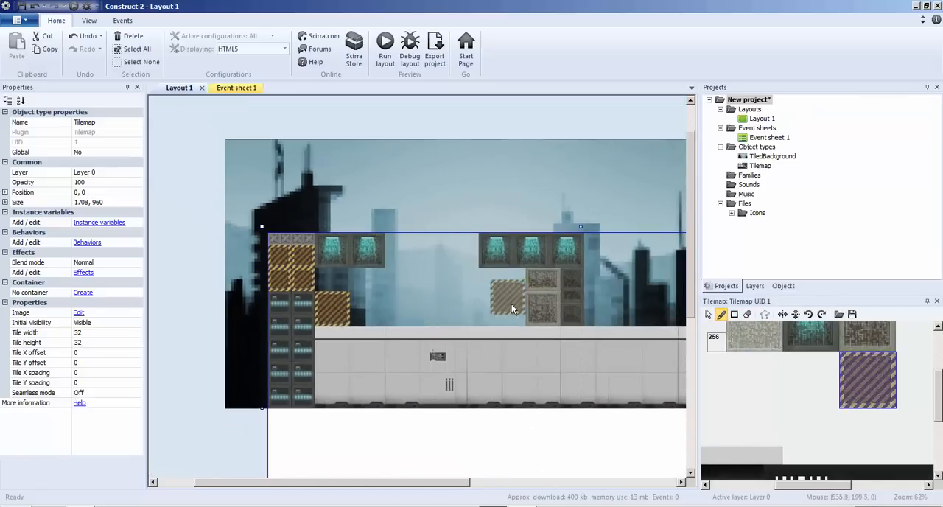
Paint a hazard-striped block over the lower part of the brown grate blocks, resting on the grey wall.
scroll(520, 245, "up", 5, "ctrl")
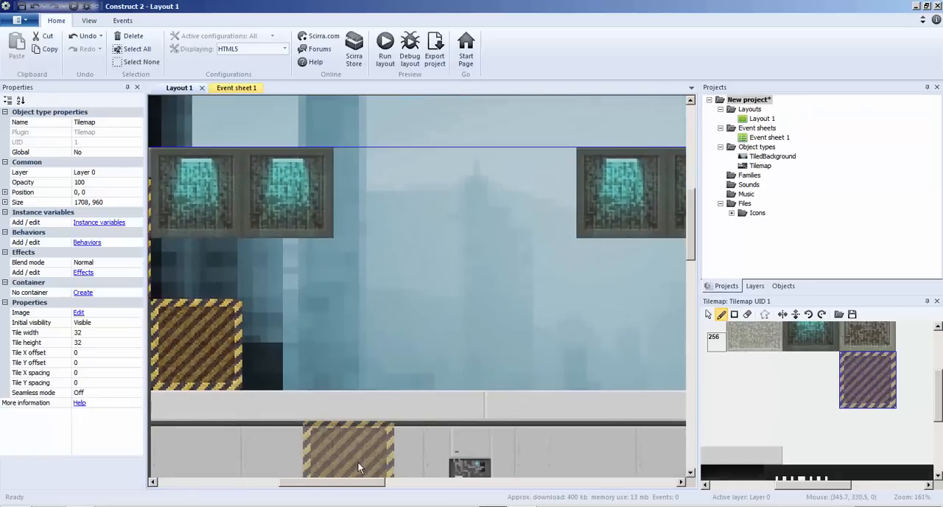
mouse_move(359, 484)
left_mouse_down()
mouse_move(394, 486)
mouse_move(354, 487)
left_mouse_up()
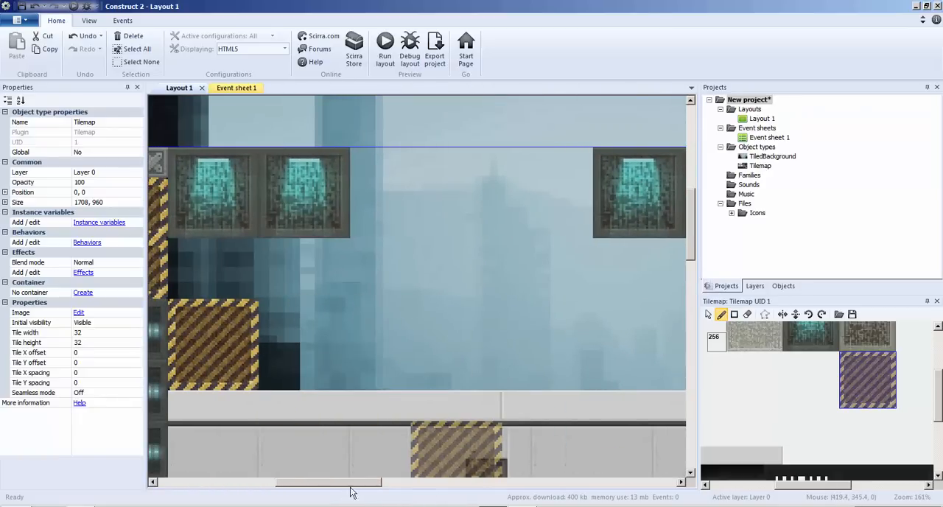
left_click_drag(368, 484, 419, 485)
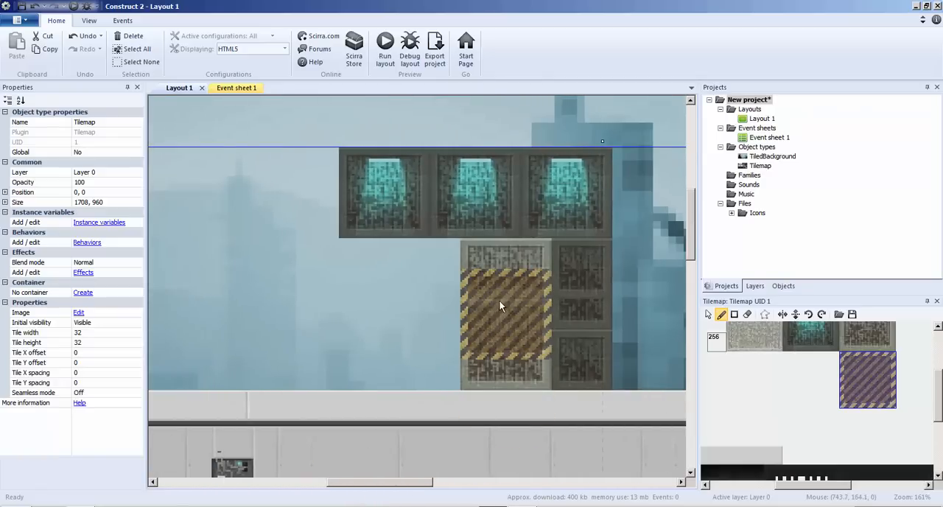
left_click(499, 338)
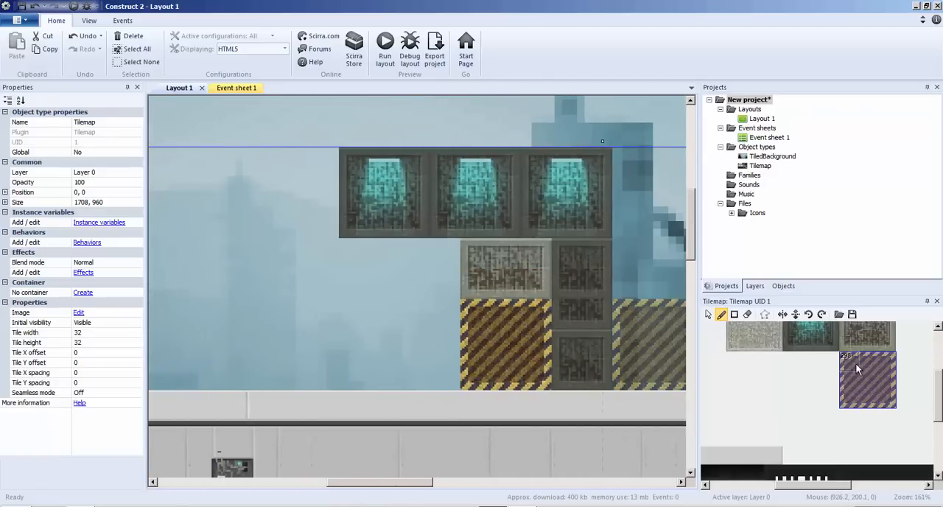
Cover the remaining brown grate tiles with the hazard block's bottom row and, above it, its top row.
left_click_drag(844, 394, 875, 403)
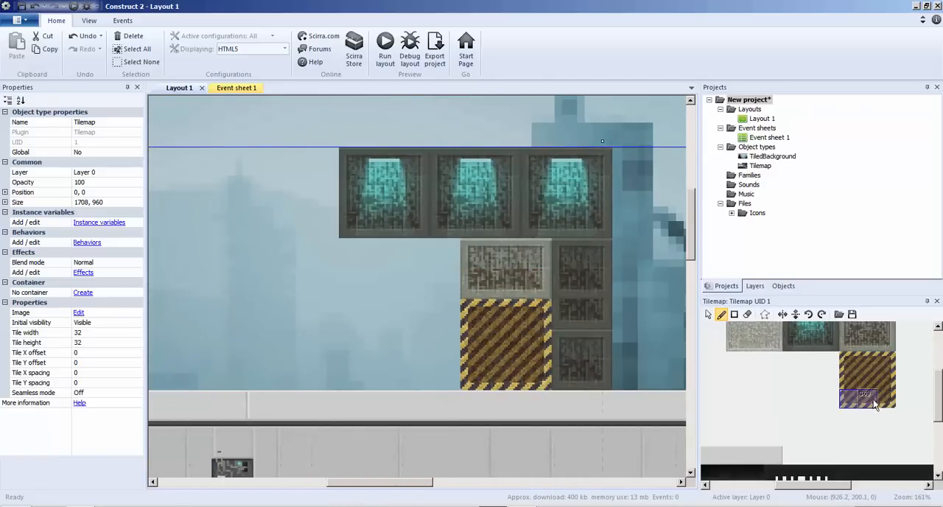
left_click(516, 290)
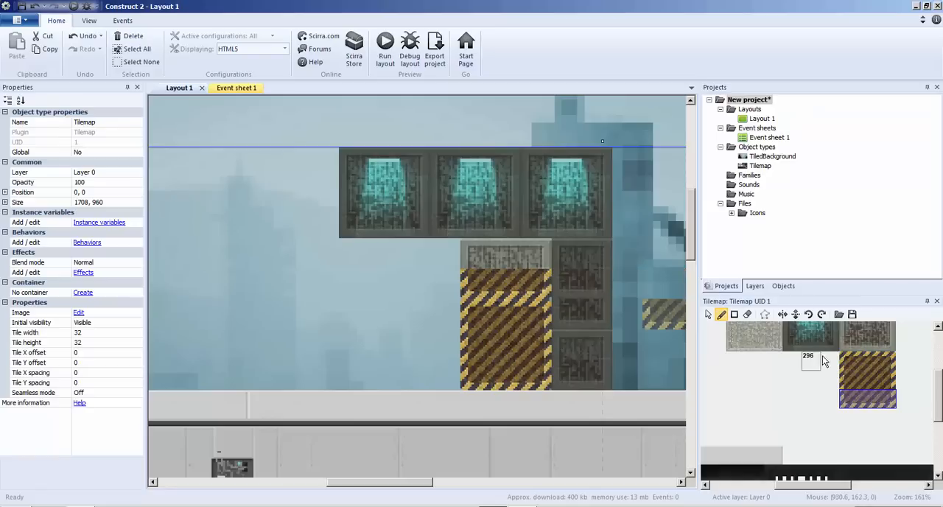
left_click_drag(843, 355, 888, 362)
left_click(510, 256)
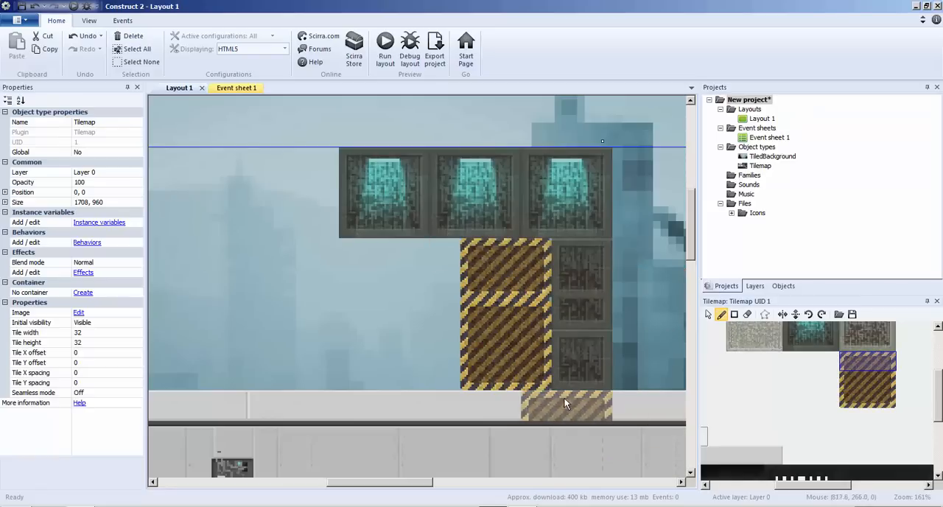
Zoom out to check the whole platform level and launch a debug preview of the layout.
scroll(465, 353, "down", 8, "ctrl")
scroll(462, 353, "down", 1, "ctrl")
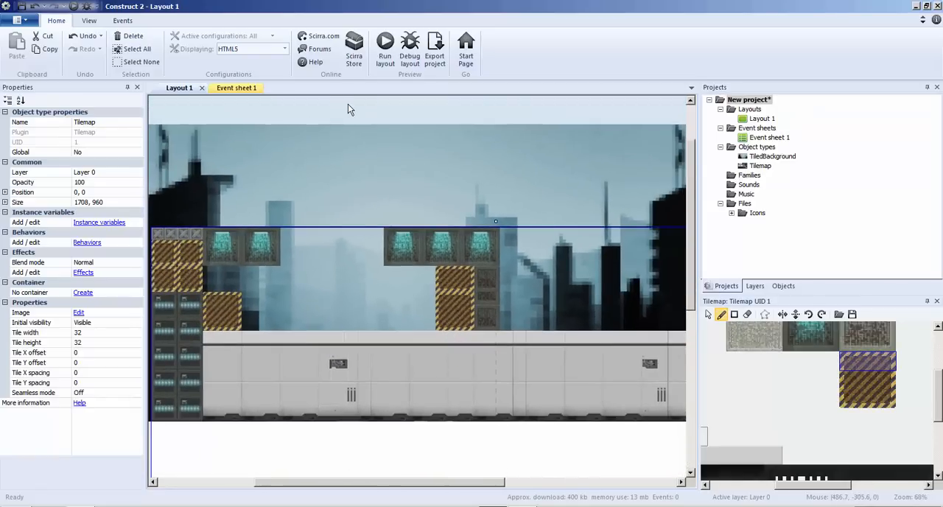
left_click(415, 53)
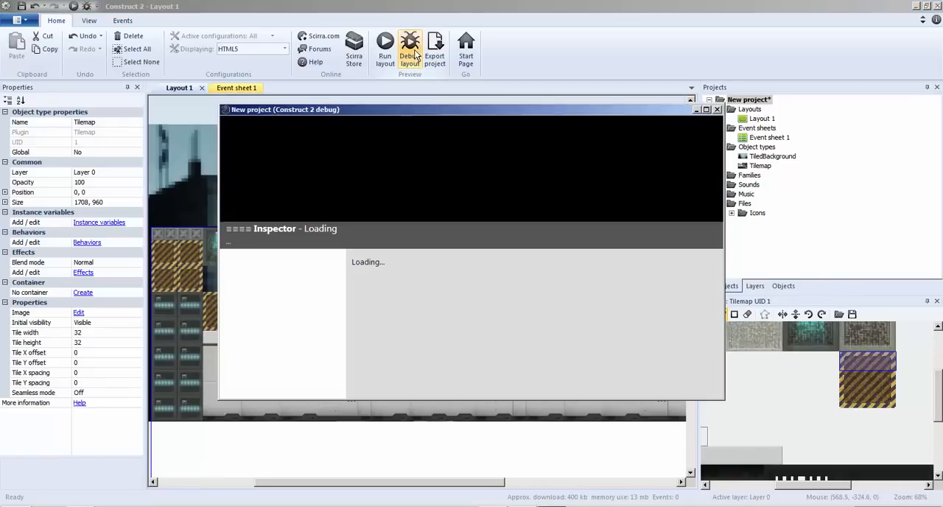
Examine the level in the enlarged debug preview, close it, and check the layout in a normal preview run.
left_click(706, 110)
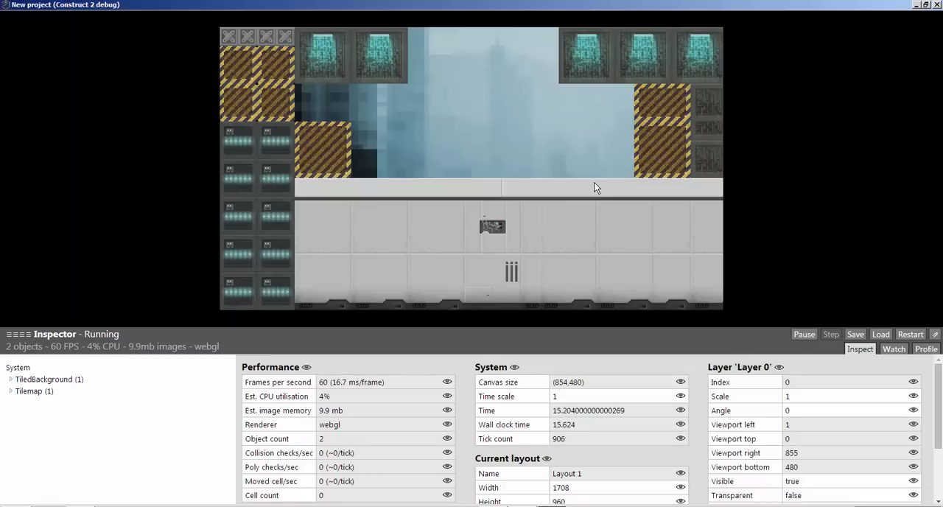
left_click(936, 5)
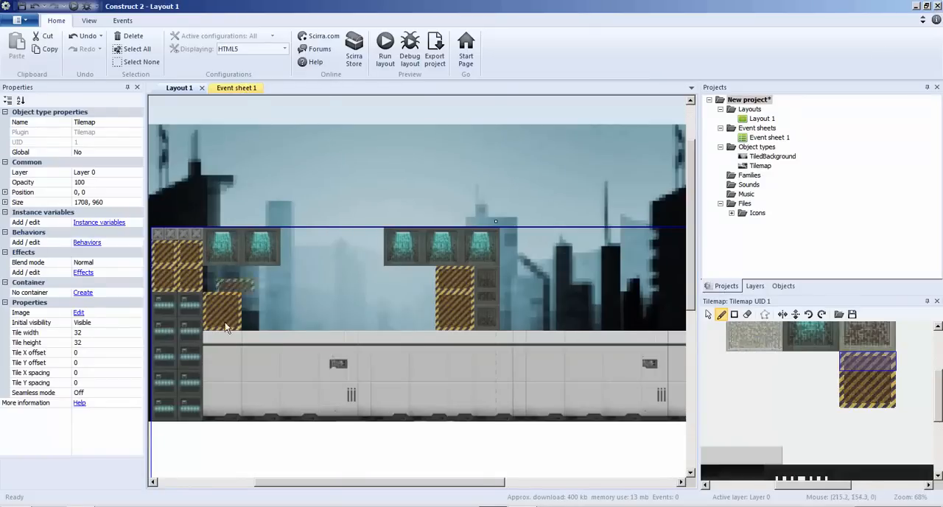
left_click_drag(398, 483, 340, 483)
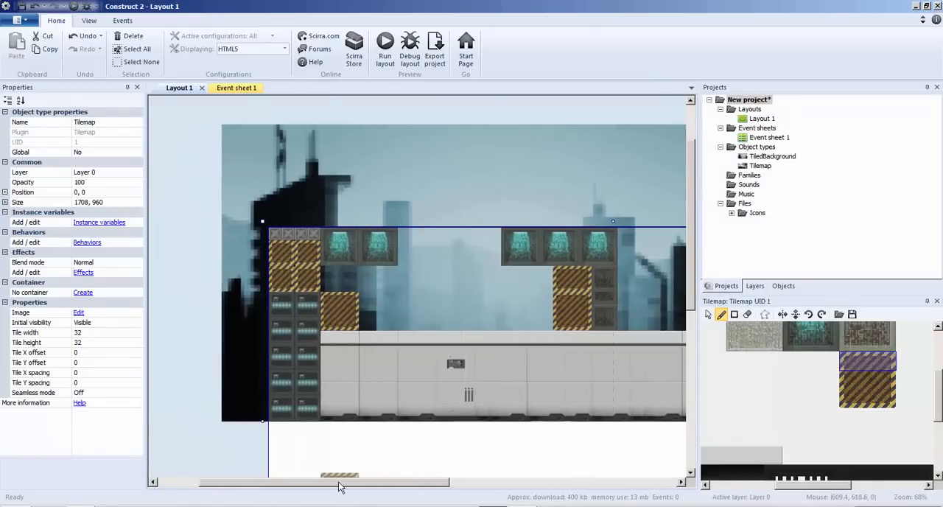
left_click(381, 58)
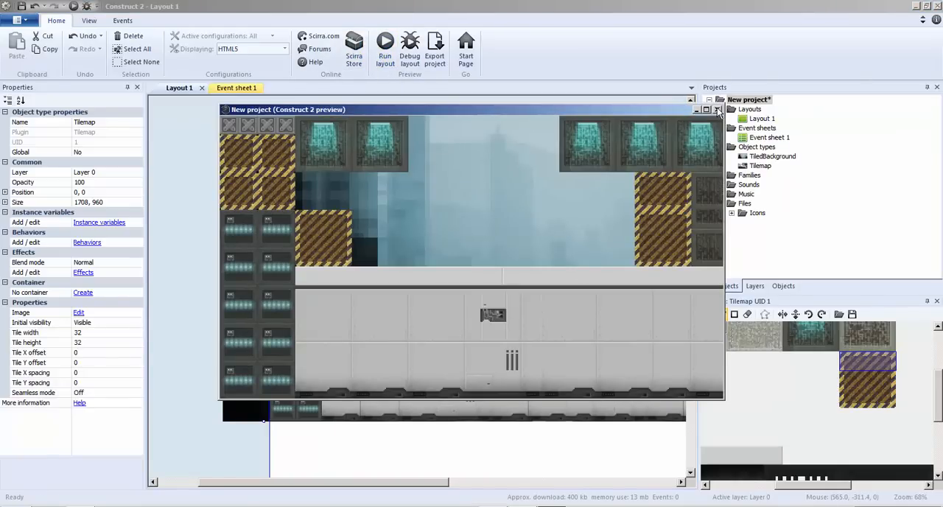
left_click(762, 122)
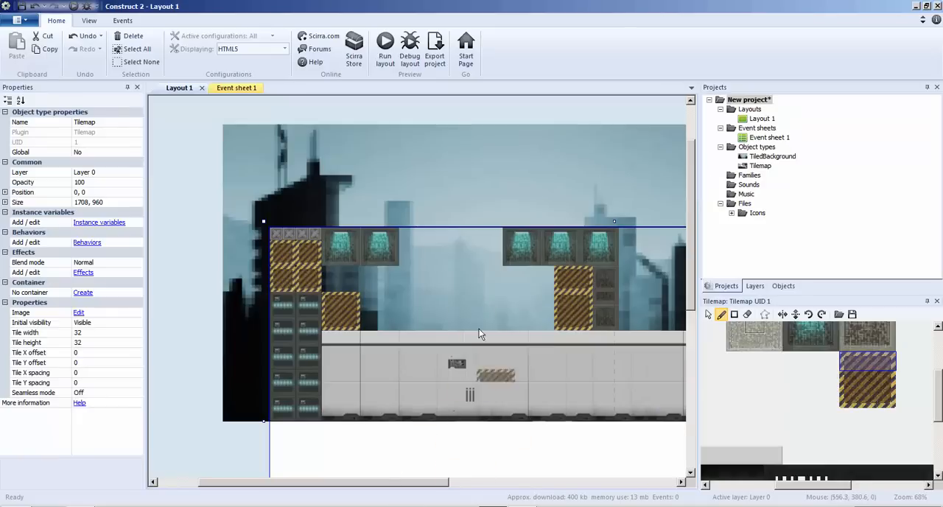
Insert a new Sprite object in the open gap between the hazard blocks, above the grey wall.
right_click(402, 100)
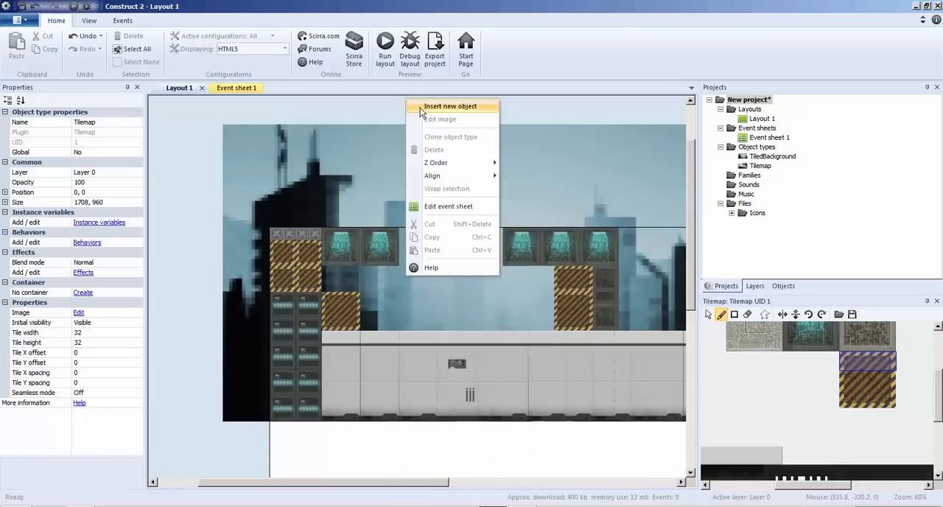
left_click(423, 109)
double_click(404, 291)
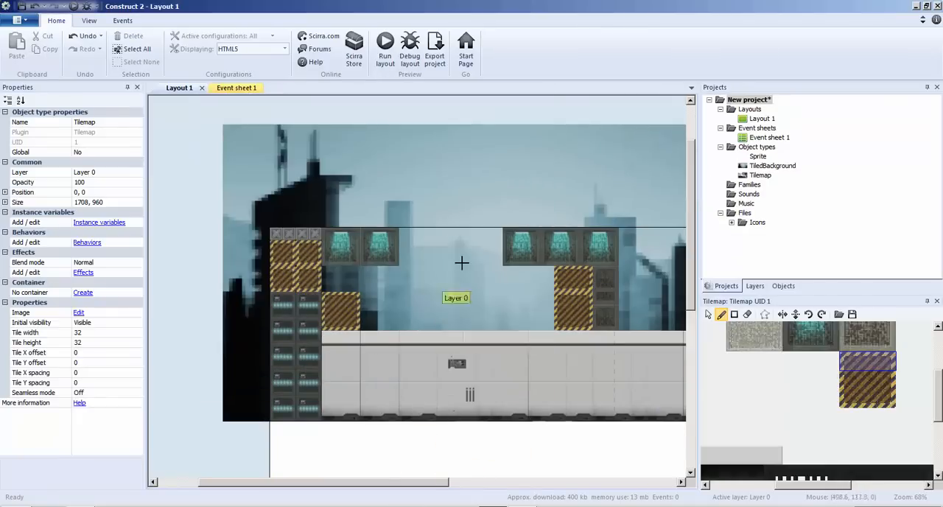
left_click(455, 288)
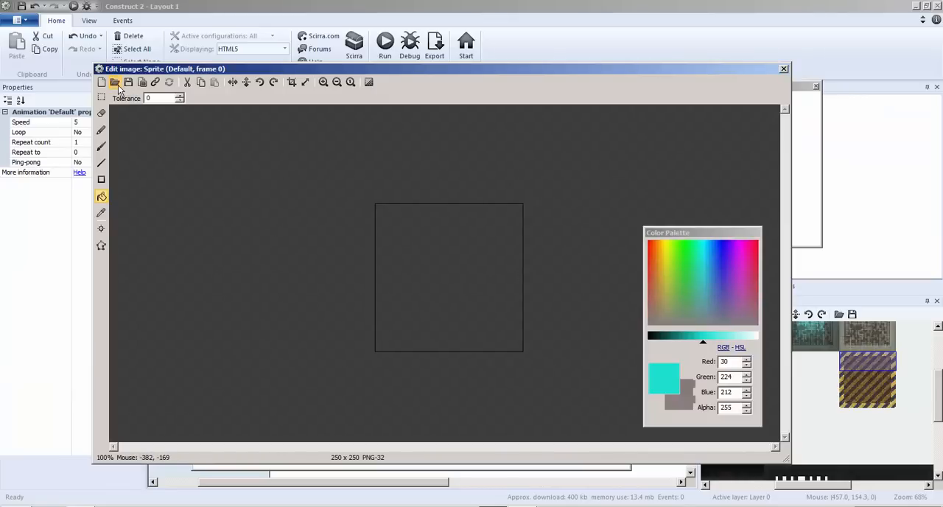
Load 1.png from the Soldier1 Walking folder as the sprite's image and crop away its empty margins.
left_click(115, 83)
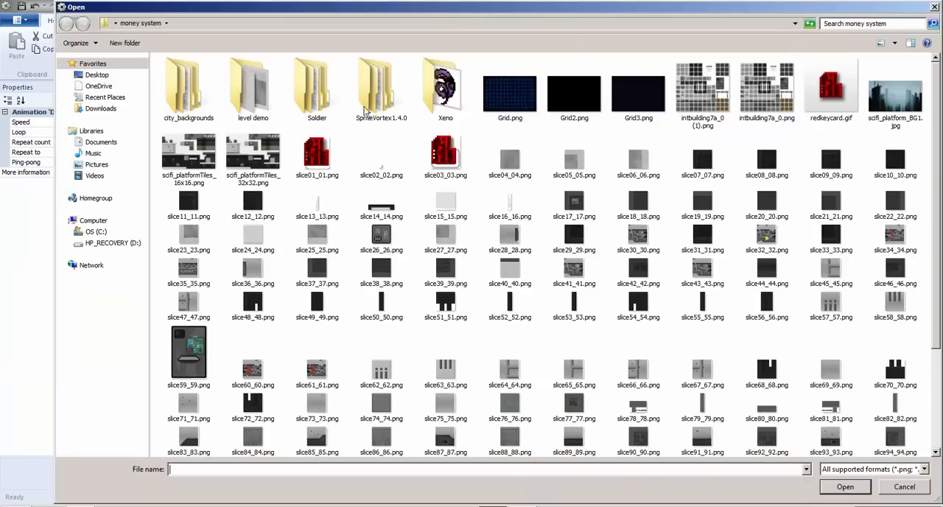
double_click(313, 94)
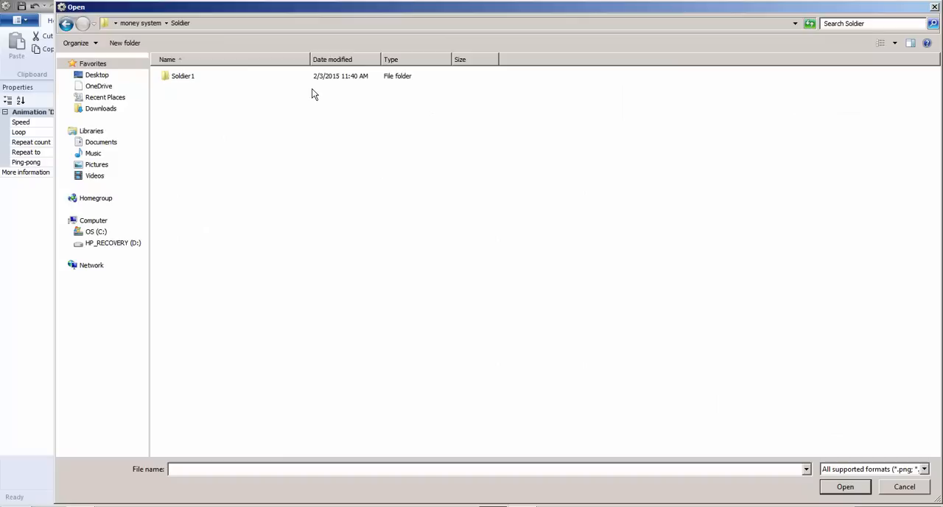
double_click(182, 79)
left_click(190, 81)
double_click(190, 81)
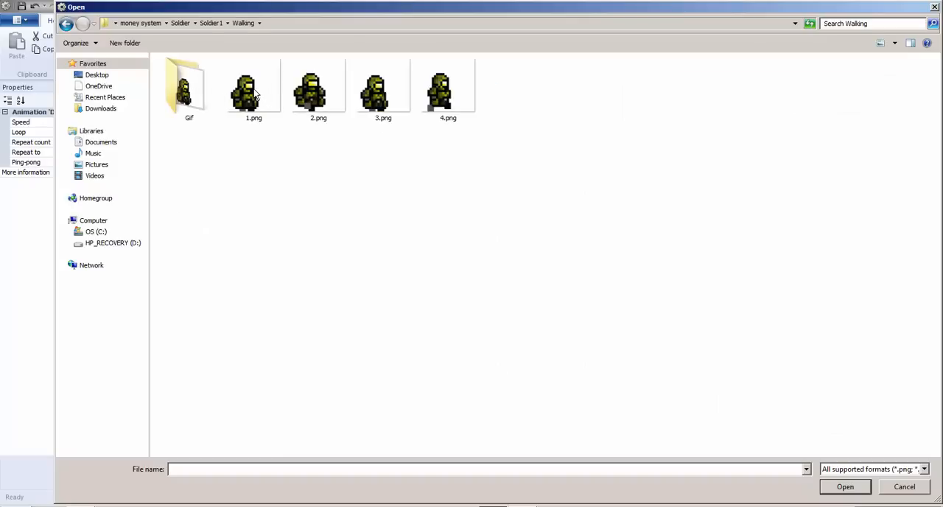
double_click(254, 92)
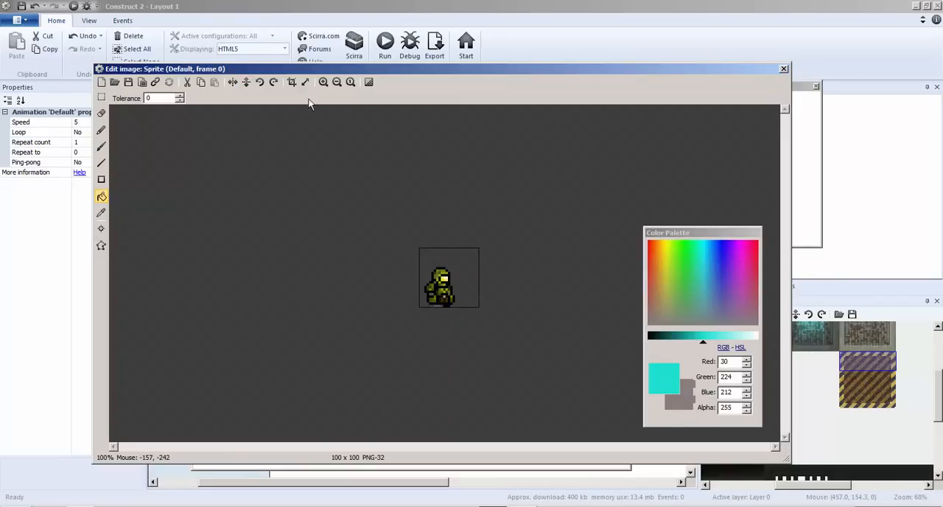
left_click(292, 82)
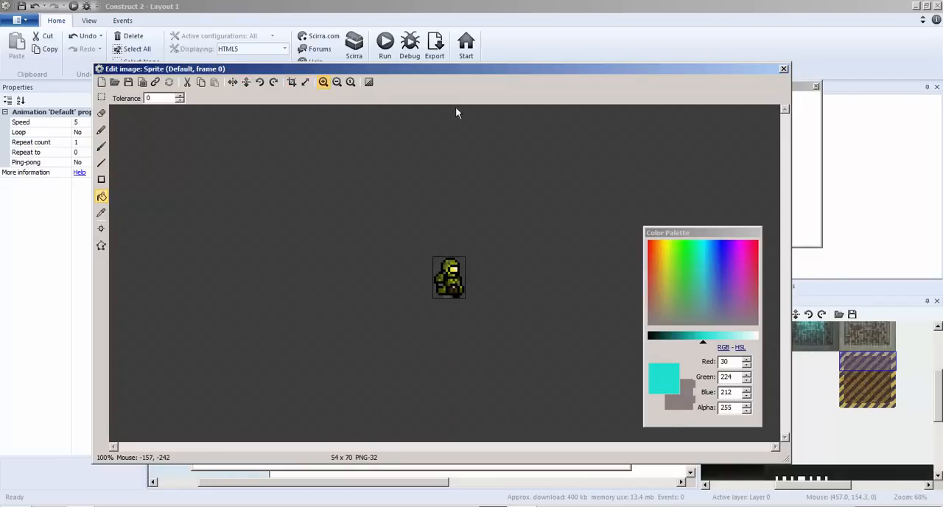
left_click(783, 70)
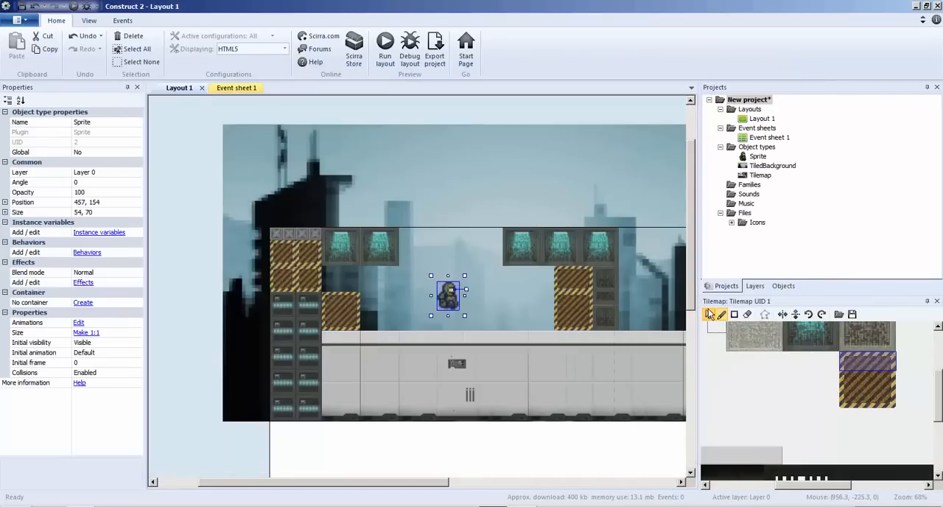
Switch the tilemap from tile painting back to selection mode and preview the layout with the soldier in it.
left_click(709, 315)
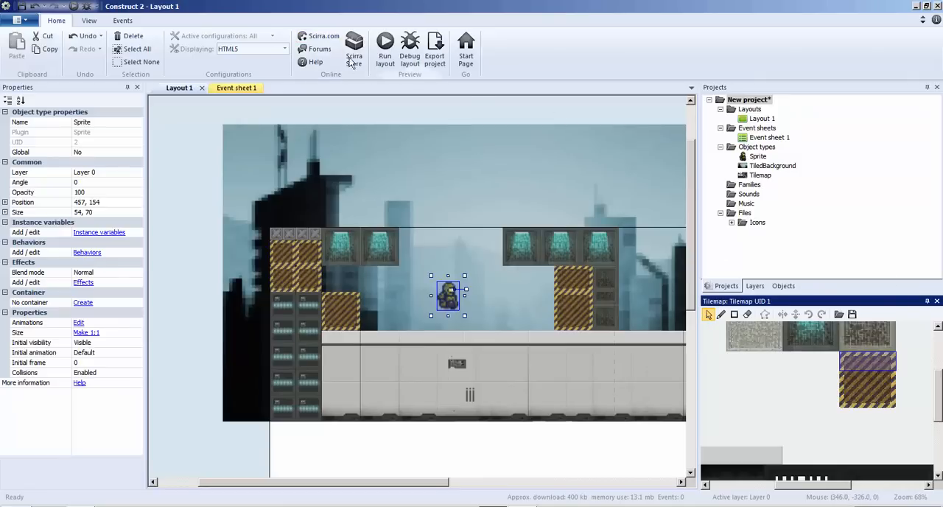
left_click(392, 55)
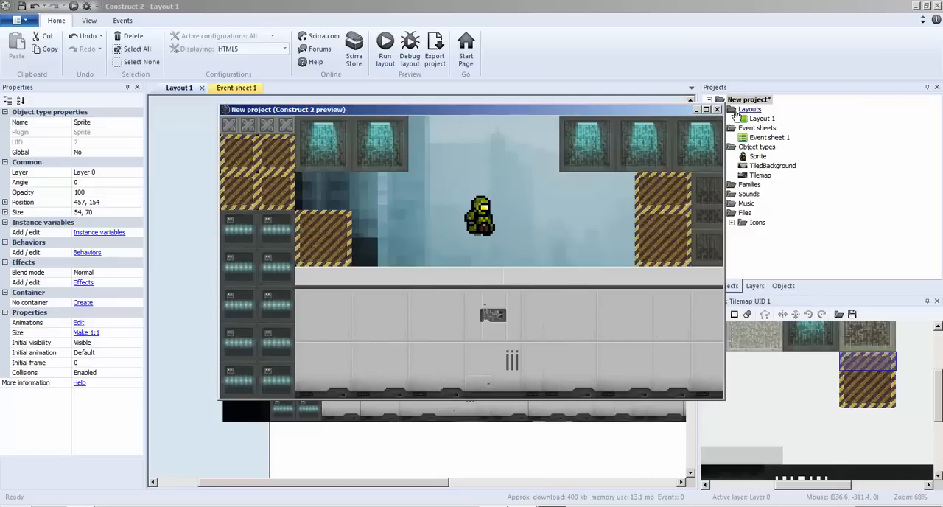
left_click(717, 110)
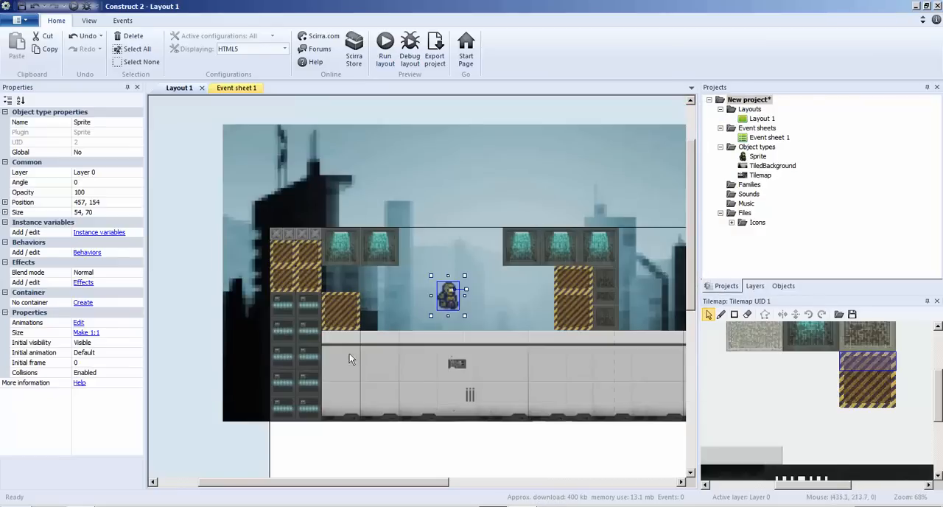
Add the Platform behavior to the soldier sprite and test it in a layout preview.
left_click(87, 252)
left_click(389, 193)
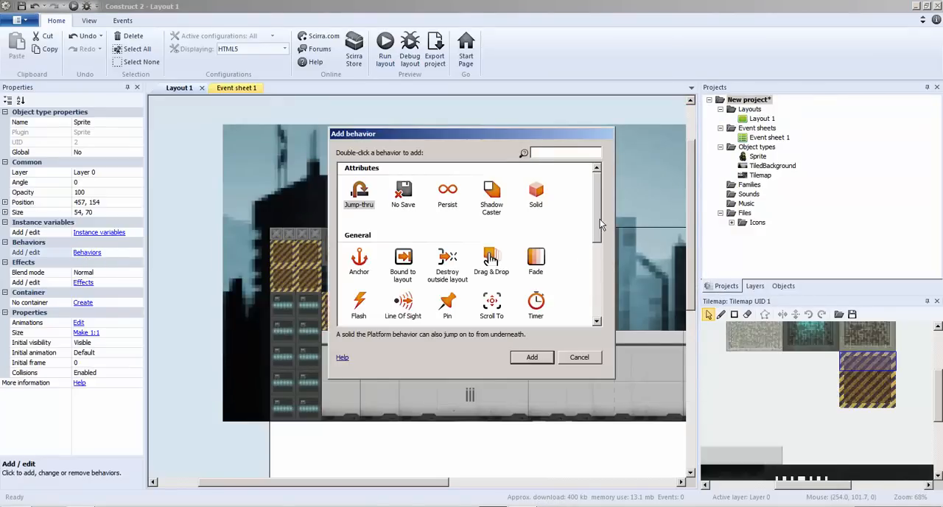
left_click_drag(599, 221, 589, 283)
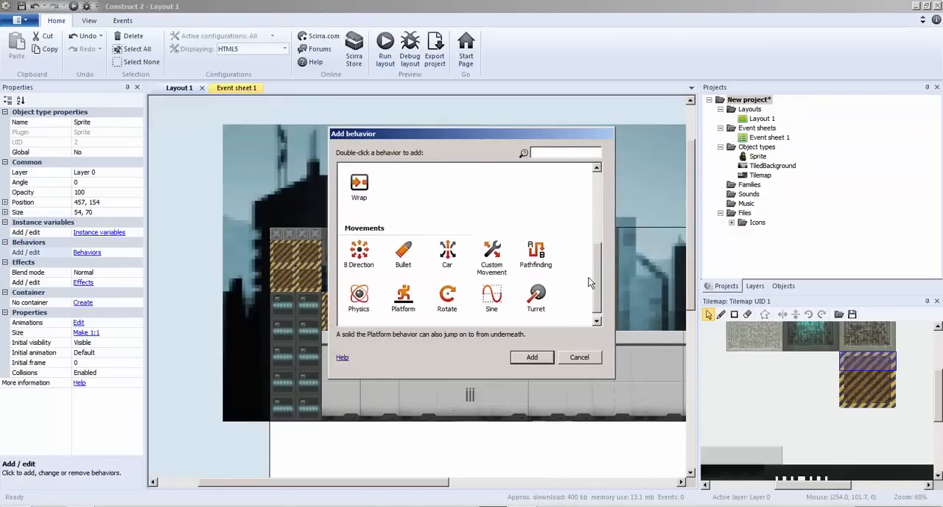
double_click(403, 295)
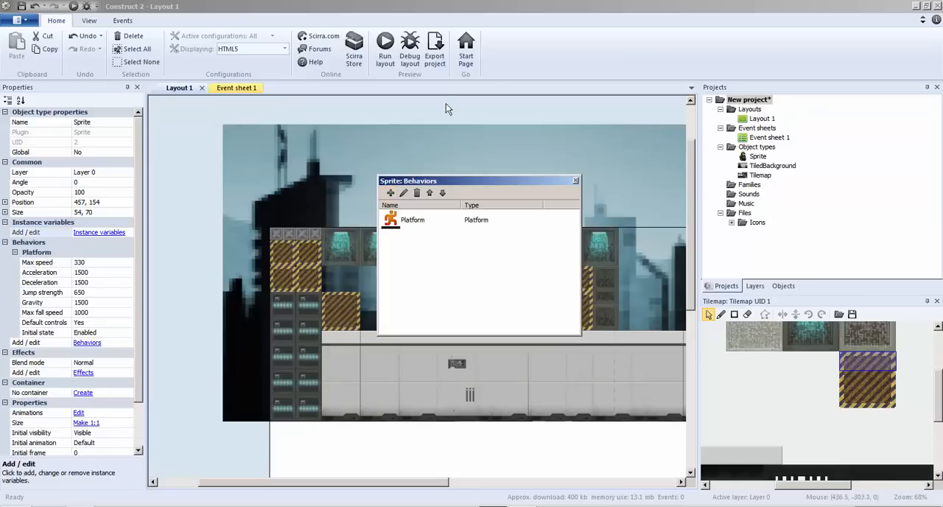
left_click(576, 180)
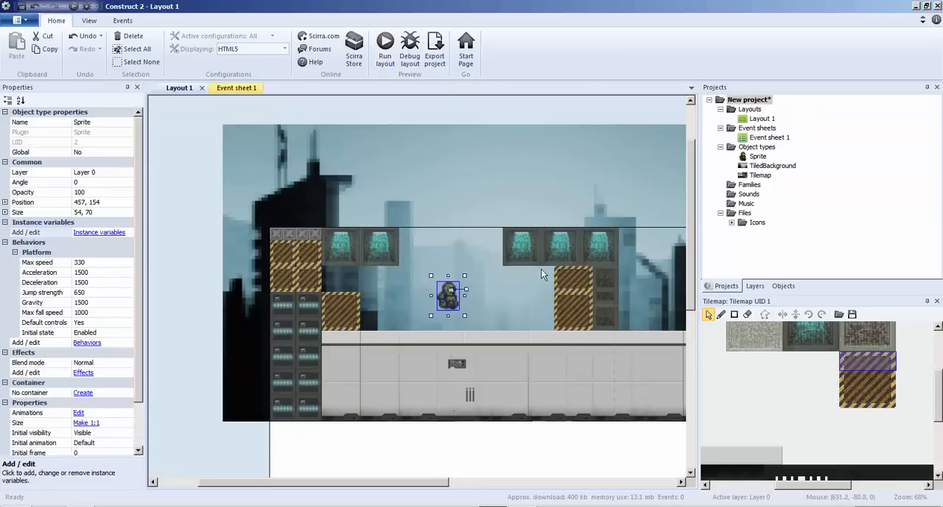
key("F5")
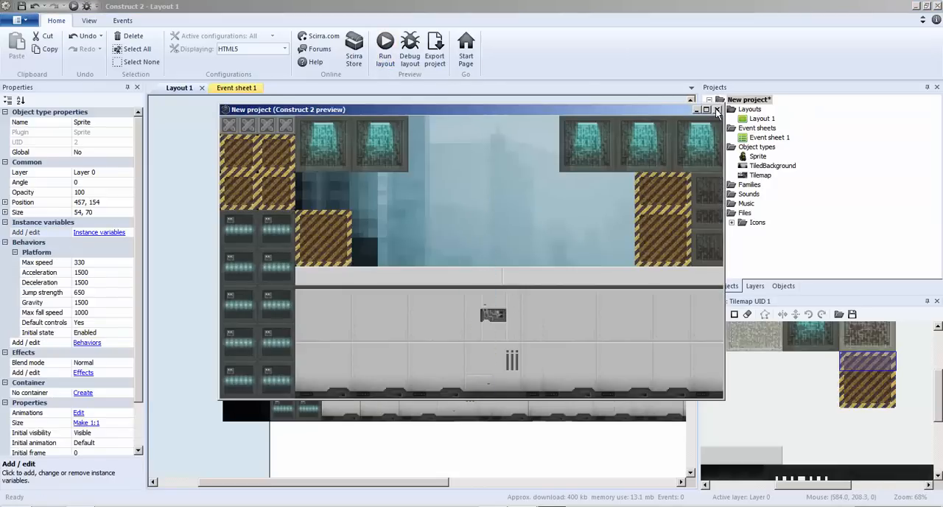
left_click(716, 109)
Insert a second Sprite object over the grey wall, next to the server stack.
right_click(342, 343)
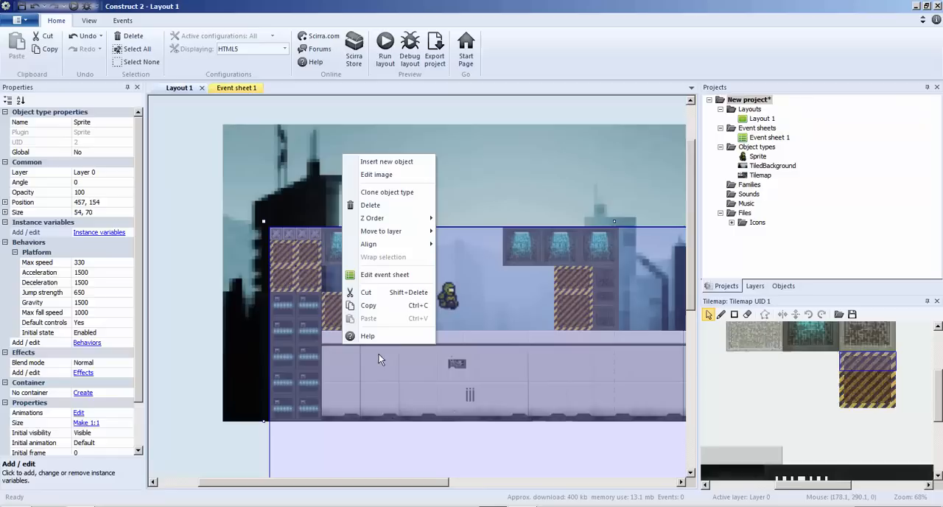
left_click(390, 161)
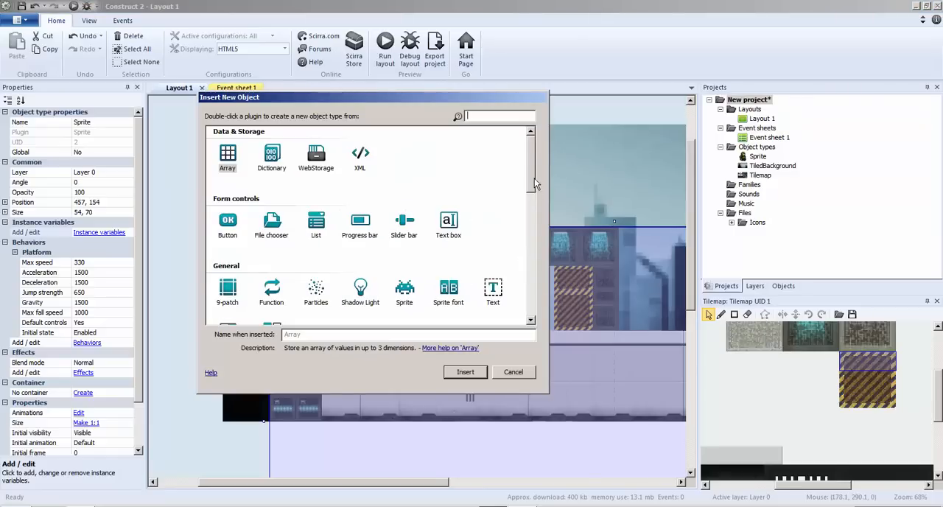
left_click_drag(534, 183, 535, 197)
double_click(403, 209)
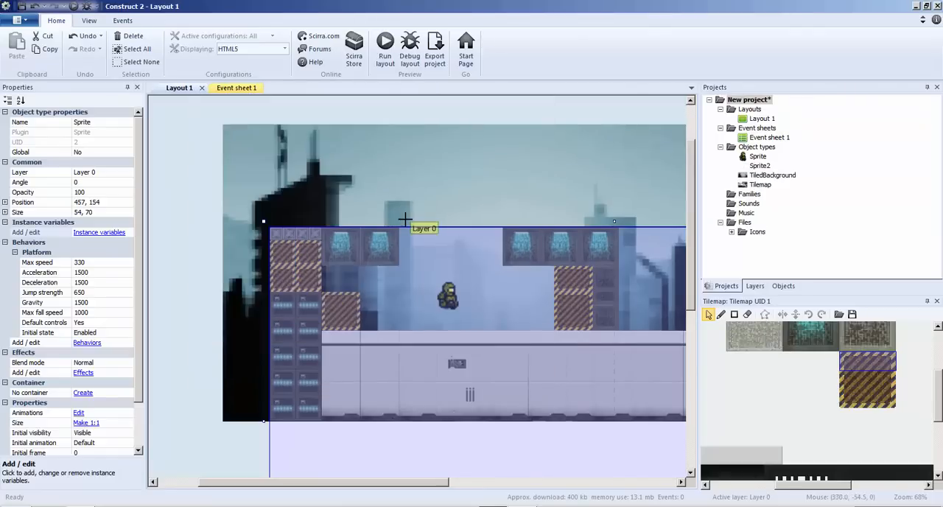
left_click(333, 374)
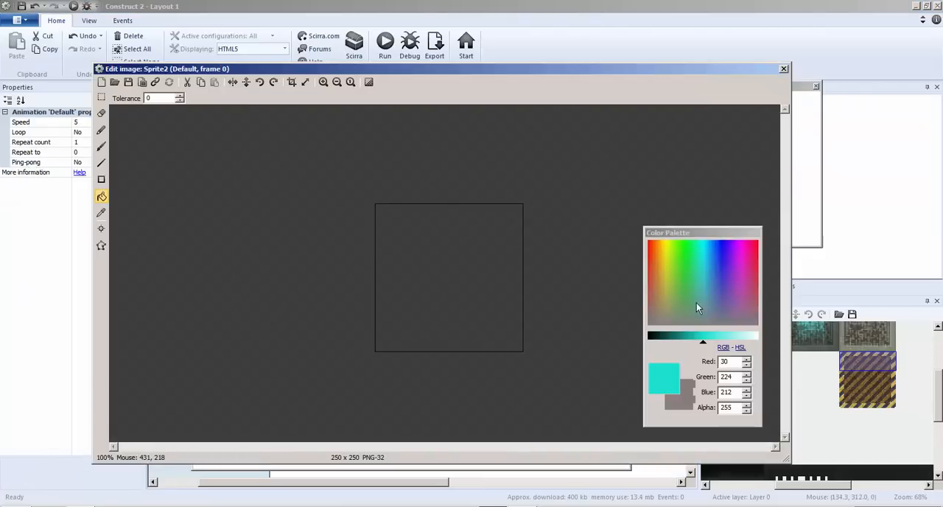
Fill the new sprite's 250 x 250 image with solid yellow (red 246, green 249, blue 5).
left_click(516, 285)
left_click_drag(659, 262, 666, 243)
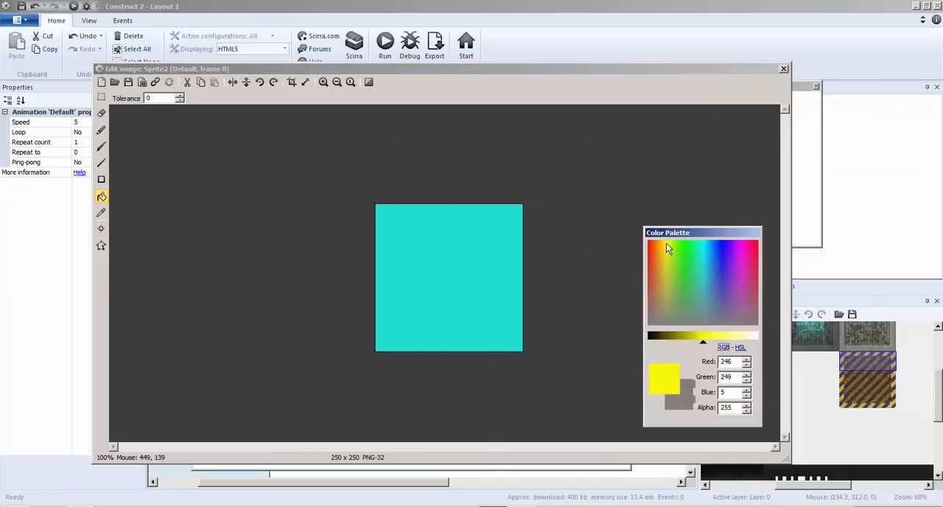
left_click(404, 293)
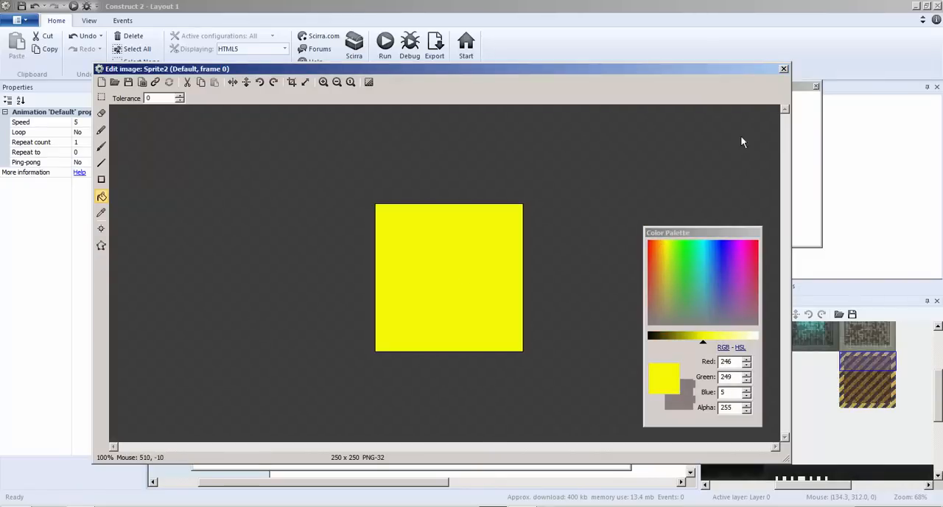
left_click(783, 69)
Move the yellow square to about 194, 385 at the wall's top edge and set its opacity to 50.
left_click_drag(295, 343, 320, 373)
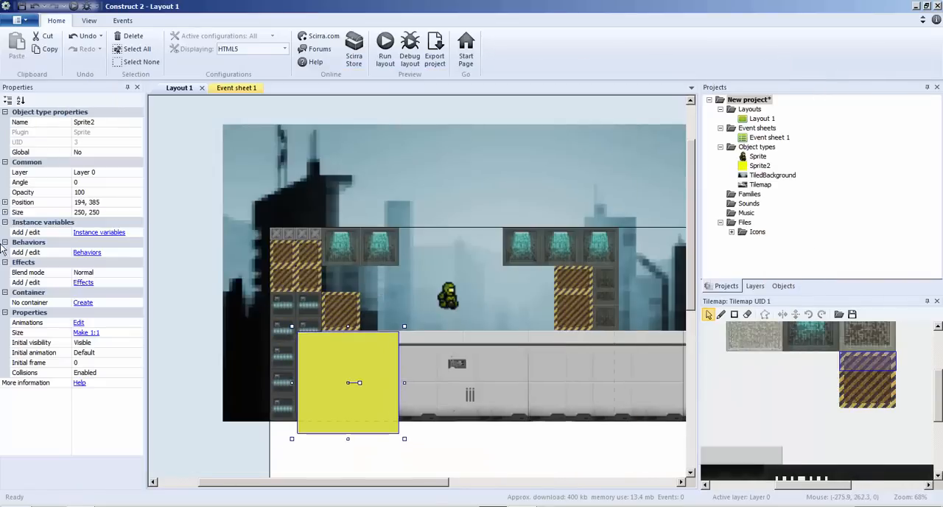
left_click(89, 192)
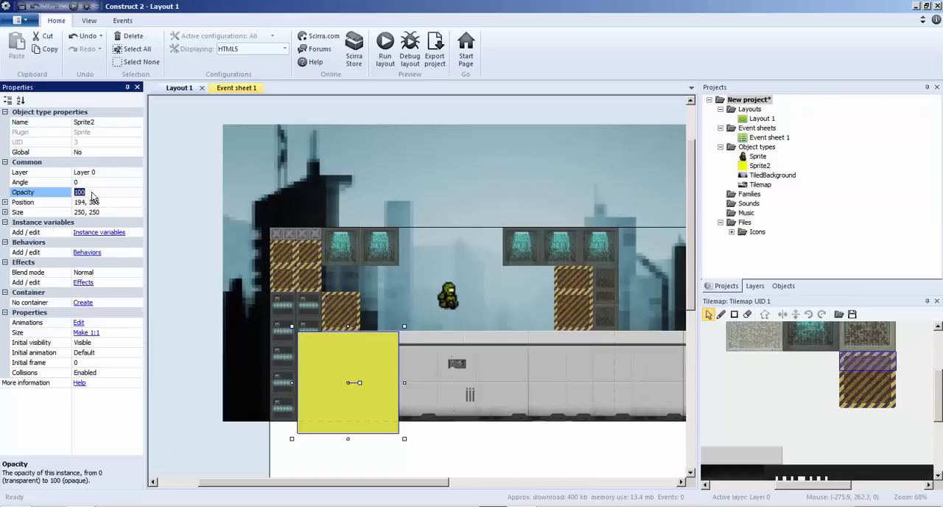
left_click(374, 260)
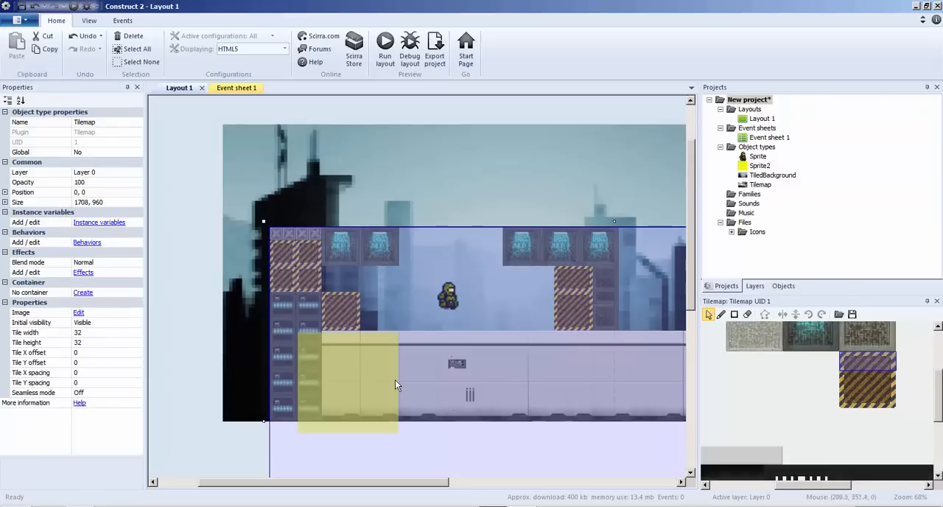
left_click(334, 367)
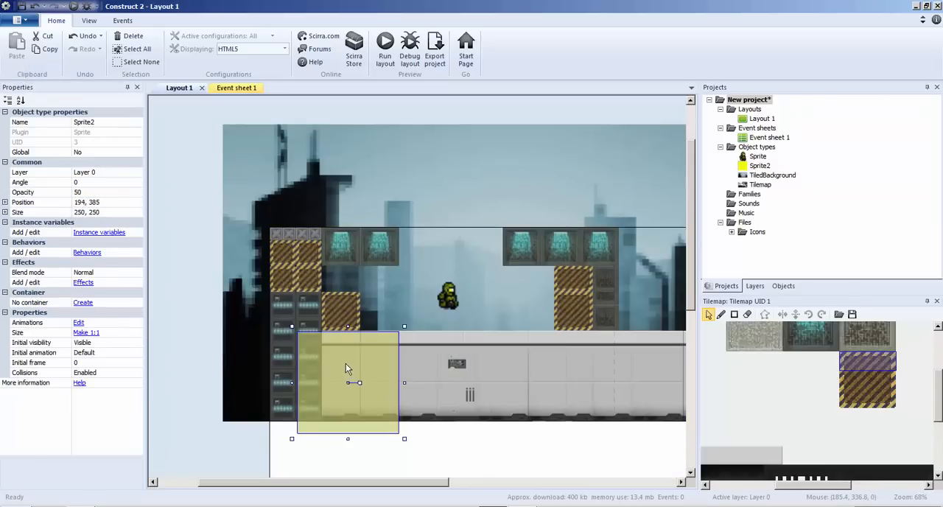
Align the yellow sprite with the level's left edge and stretch it along the whole floor to about 1486 x 250.
left_click_drag(343, 364, 309, 361)
scroll(309, 362, "down", 3, "ctrl")
left_click_drag(339, 324, 615, 341)
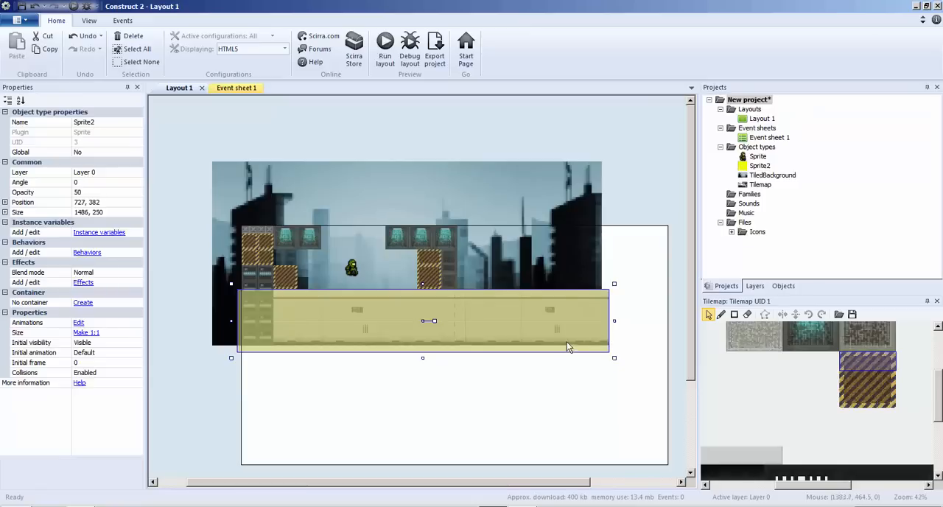
Duplicate the yellow floor sprite and place the copy above the floor at about 1450, 127, starting at the right-hand hazard blocks.
key("ctrl+c")
key("ctrl+v")
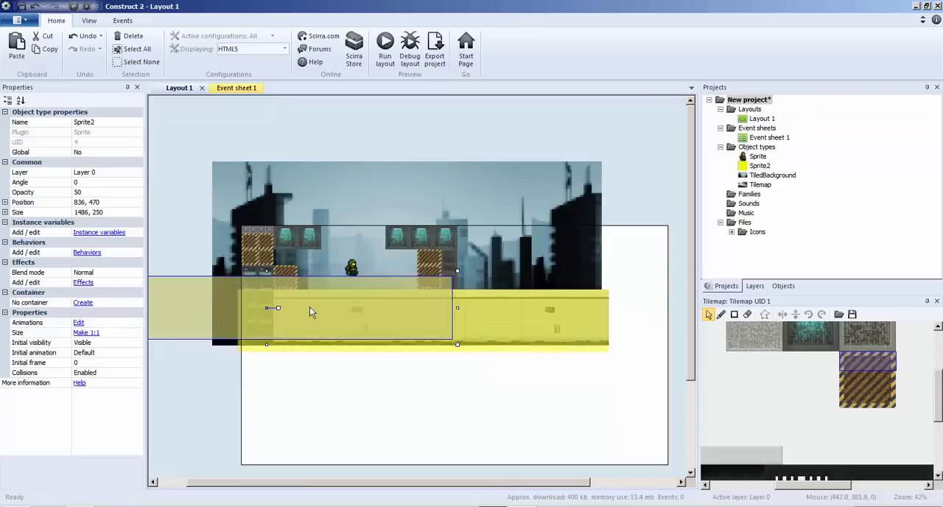
left_click_drag(201, 312, 623, 270)
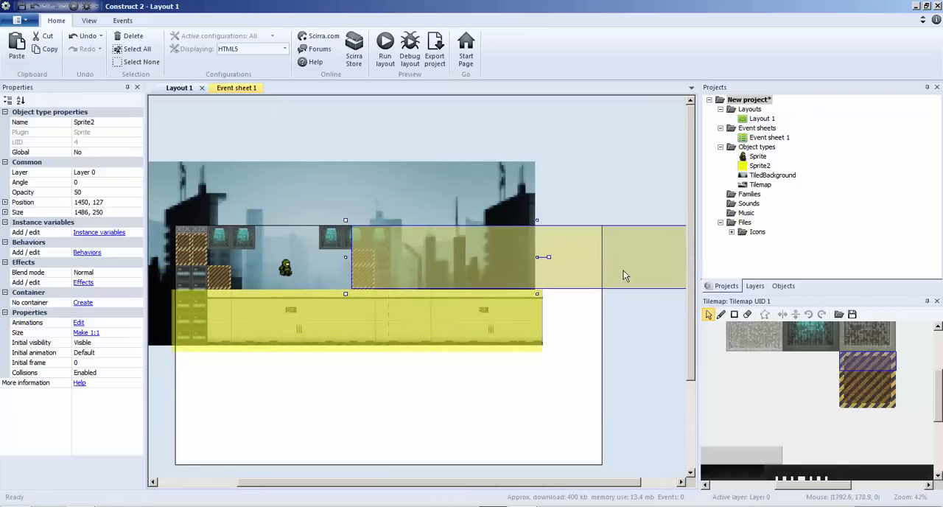
Shrink the copied yellow sprite to cover the right-hand hazard and wall column, about 157 x 257 at 785, 131.
scroll(601, 270, "down", 1, "ctrl")
scroll(601, 274, "down", 2, "ctrl")
left_click_drag(630, 231, 414, 228)
scroll(413, 227, "up", 5, "ctrl")
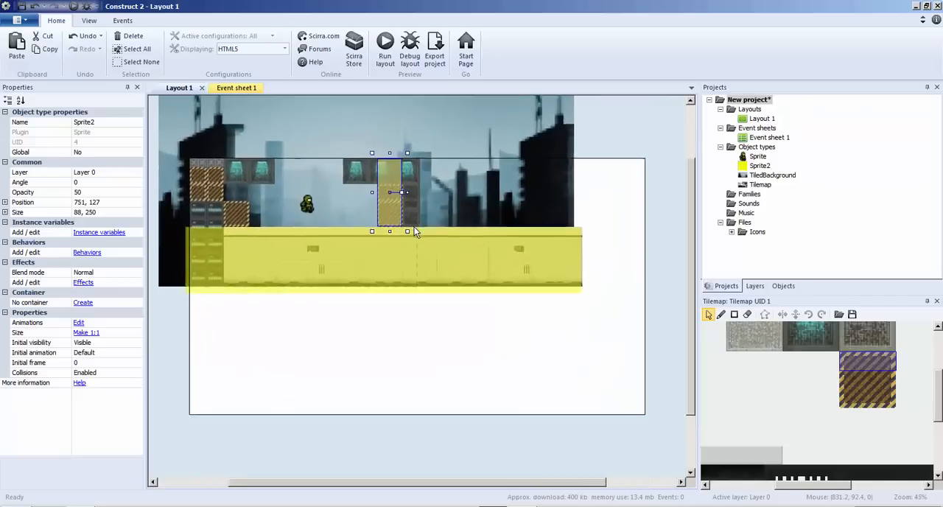
scroll(380, 303, "up", 3, "ctrl")
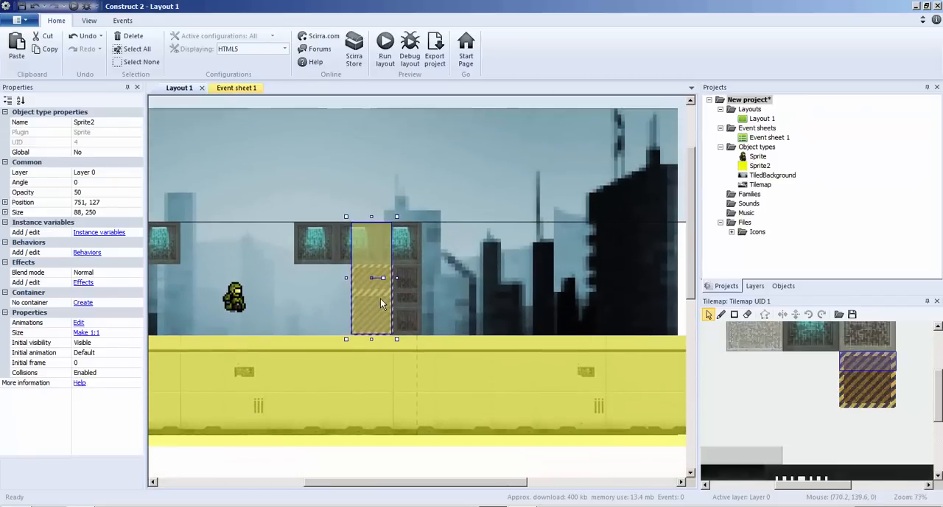
left_click_drag(376, 271, 429, 269)
left_click_drag(426, 394, 435, 403)
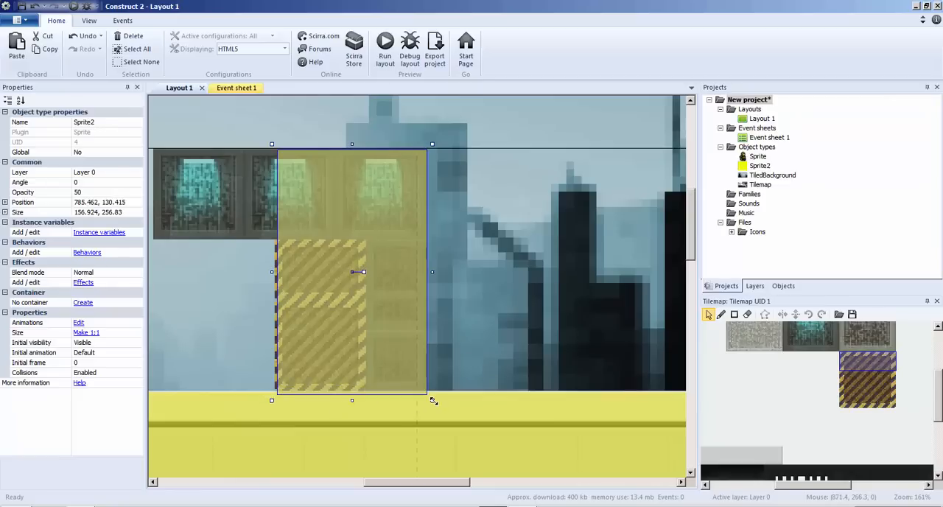
scroll(400, 381, "down", 4, "ctrl")
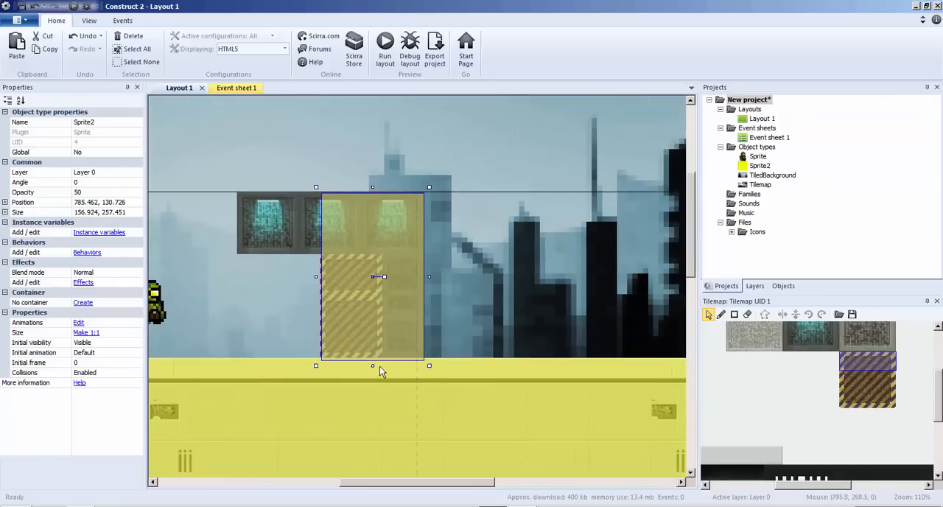
Paste another yellow sprite over the ceiling blocks adjoining the right-hand column, about 157 x 97 at 656, 48.
key("ctrl+v")
left_click(484, 280)
left_click_drag(484, 279, 336, 224)
scroll(287, 187, "down", 4, "ctrl")
scroll(287, 187, "down", 1, "ctrl")
scroll(348, 289, "up", 2, "ctrl")
scroll(348, 289, "up", 2, "ctrl")
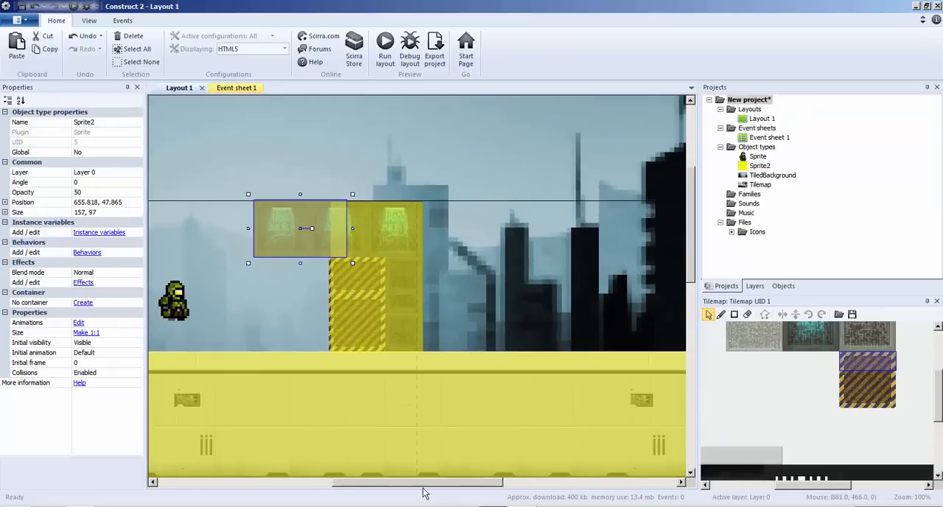
Paste a yellow sprite onto the left wall above the floor and stretch it to about 157 x 257 at 49, 132.
left_click_drag(424, 483, 340, 469)
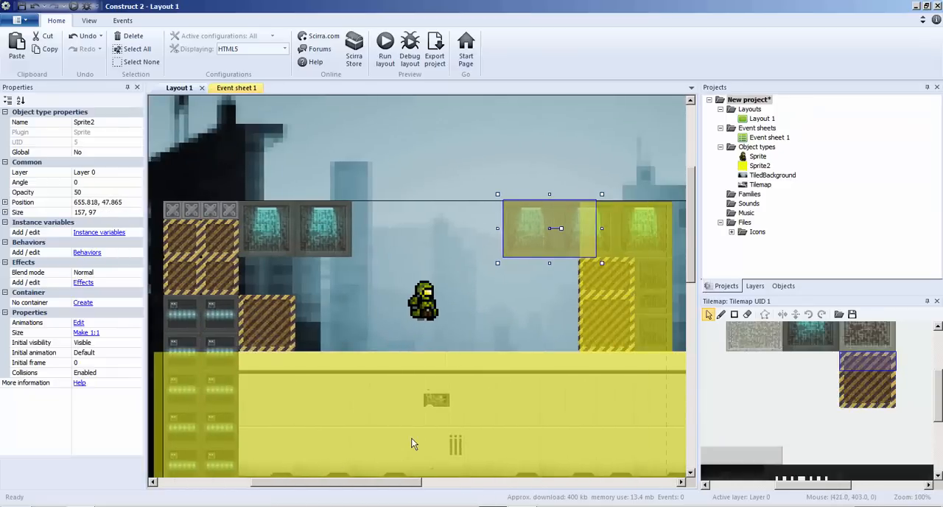
key("ctrl+v")
left_click(203, 264)
left_click_drag(207, 255, 210, 330)
scroll(210, 330, "down", 2, "ctrl")
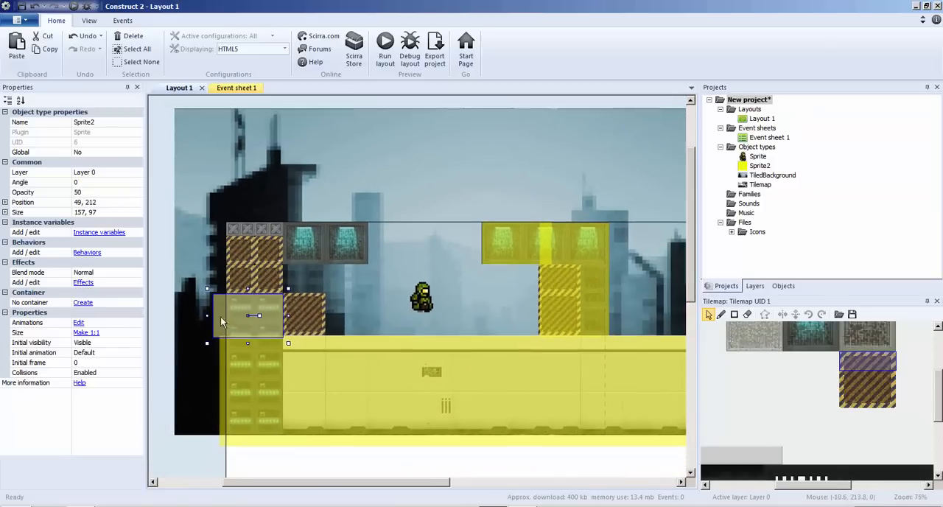
left_click_drag(248, 288, 259, 217)
Duplicate the left wall sprite and fit the copy over the two adjoining ceiling blocks, about 200 x 97 at 221.5, 47.
key("ctrl+c")
key("ctrl+v")
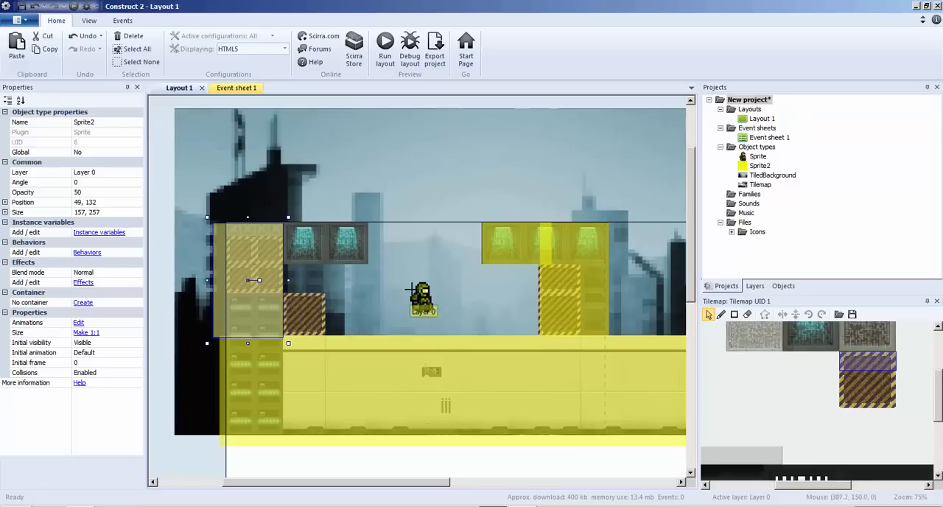
left_click(395, 260)
left_click_drag(417, 207, 374, 215)
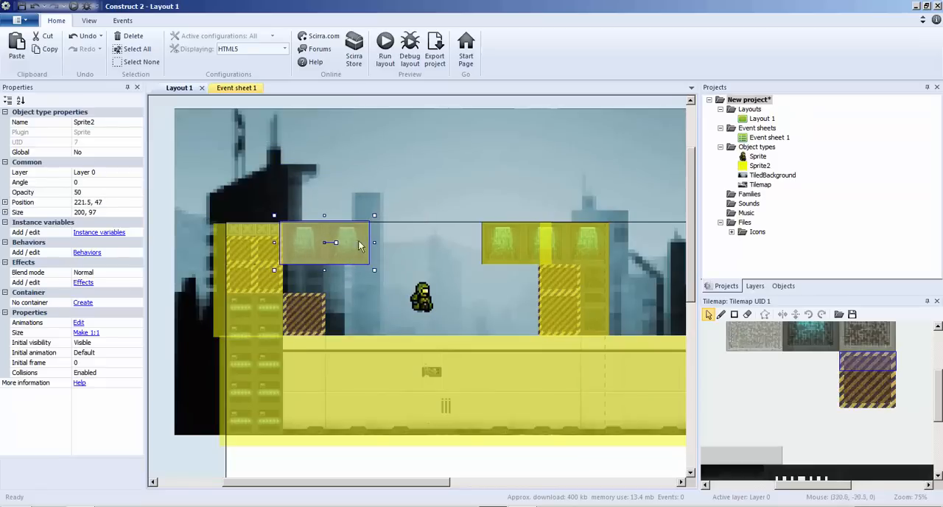
Duplicate the left ceiling sprite and fit the copy over the hazard block beside the left wall, overlapping the wall sprite.
key("ctrl+c")
key("ctrl+v")
left_click(369, 195)
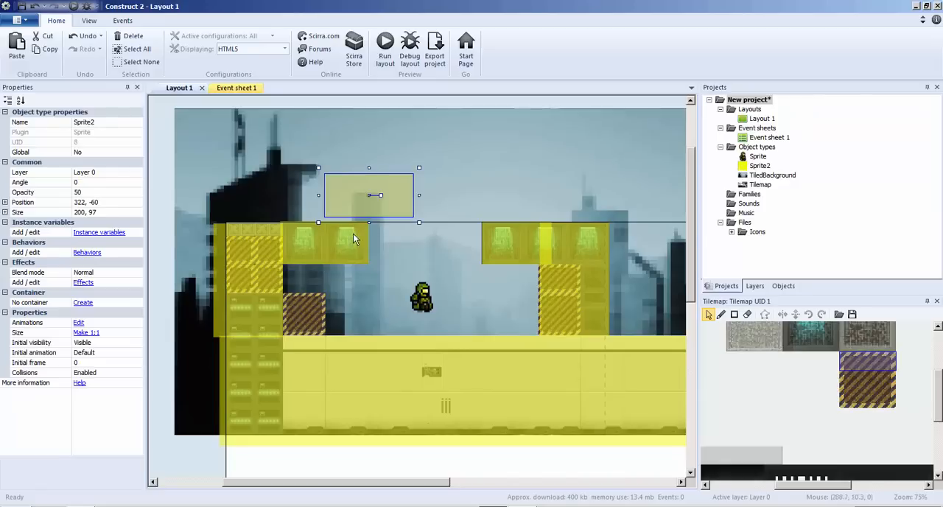
left_click_drag(344, 196, 206, 315)
left_click(357, 189)
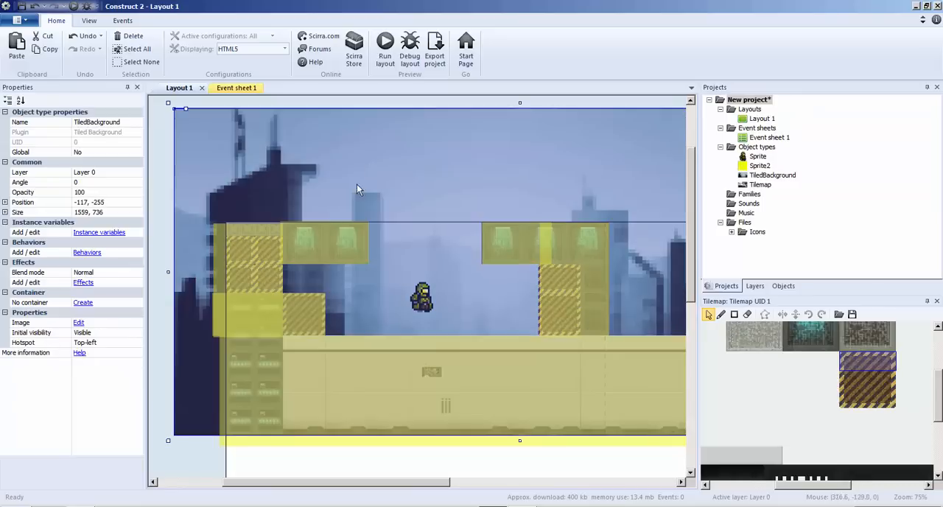
Add the Solid behavior to the Sprite2 object type so it applies to all yellow collision sprites.
scroll(466, 369, "down", 4, "ctrl")
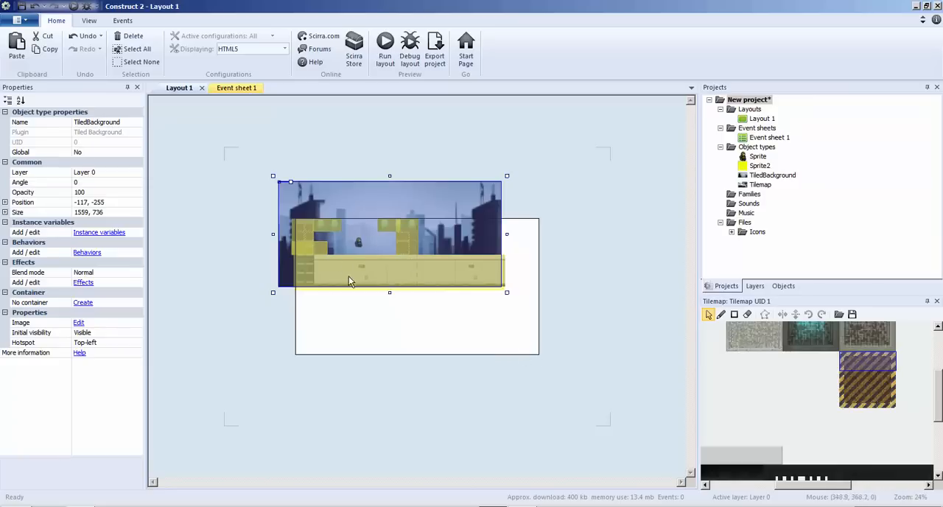
left_click(395, 276)
left_click(403, 240)
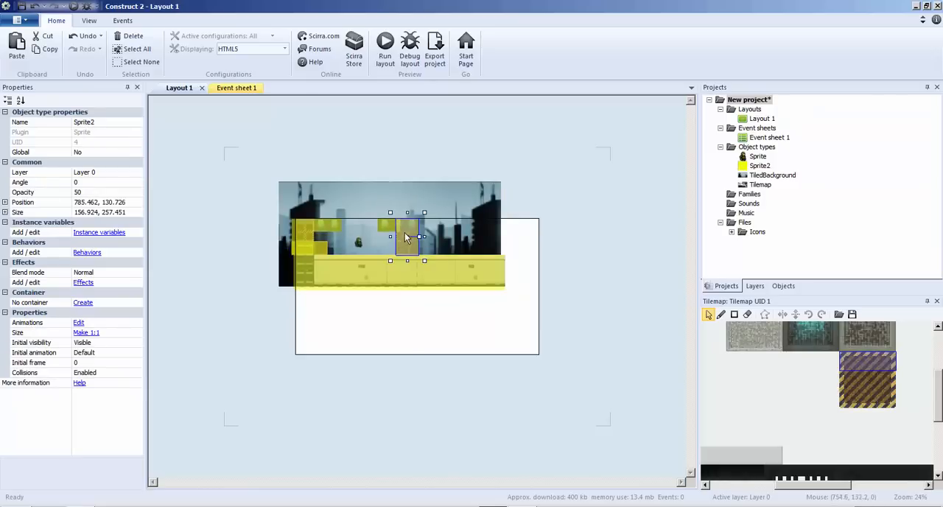
left_click(759, 166)
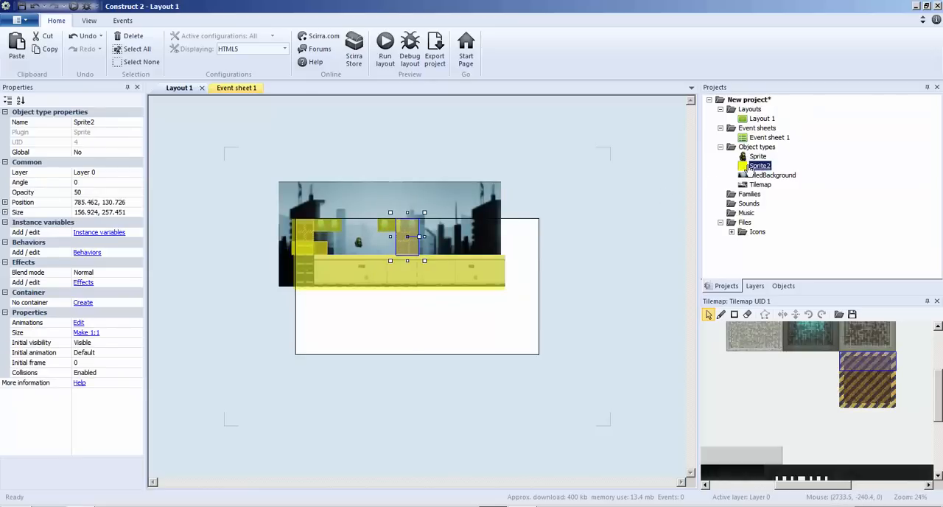
left_click(87, 242)
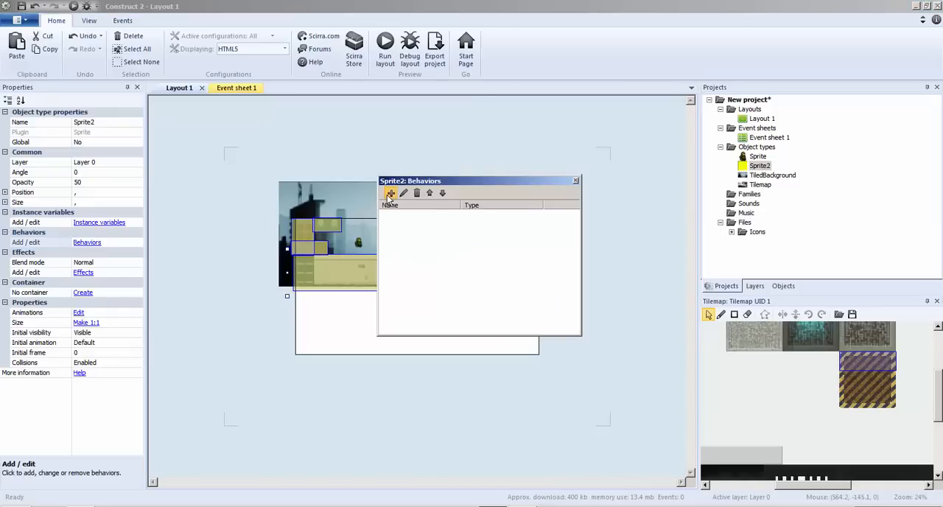
left_click(390, 193)
double_click(548, 205)
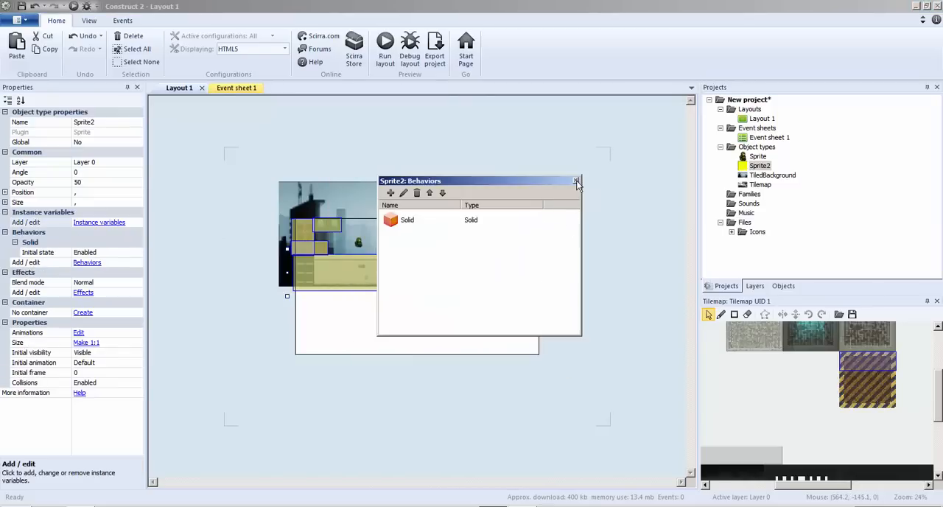
left_click(576, 181)
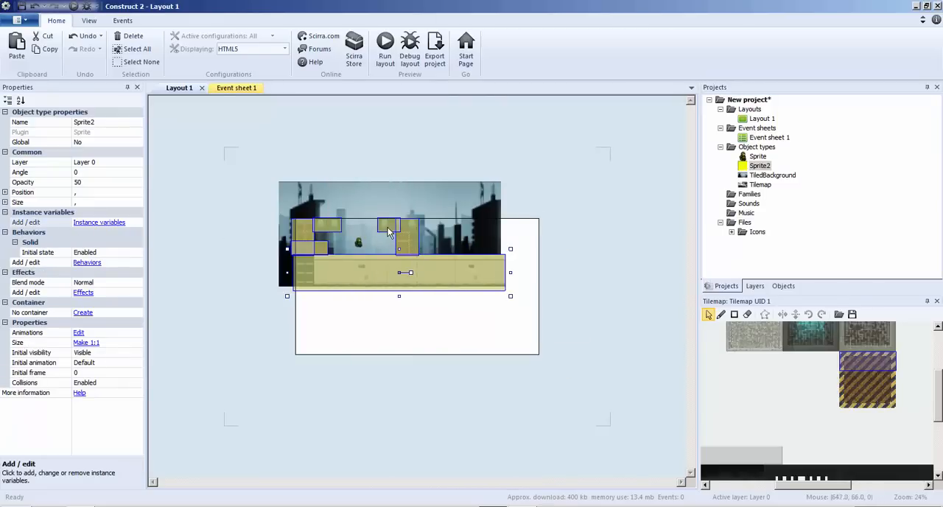
Run the layout and test the soldier walking and jumping against the floor, walls and hazard block, closing the preview at the end.
scroll(337, 263, "up", 5, "ctrl")
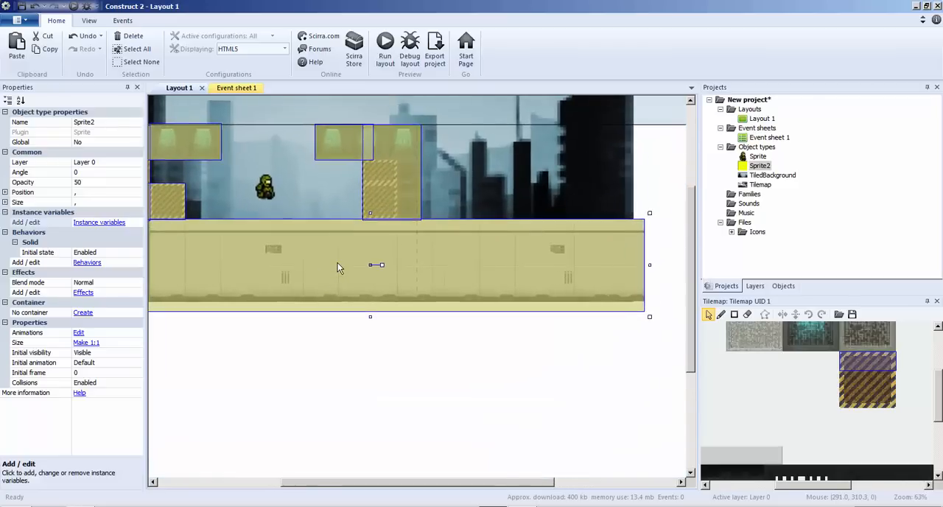
left_click(387, 61)
key("F5")
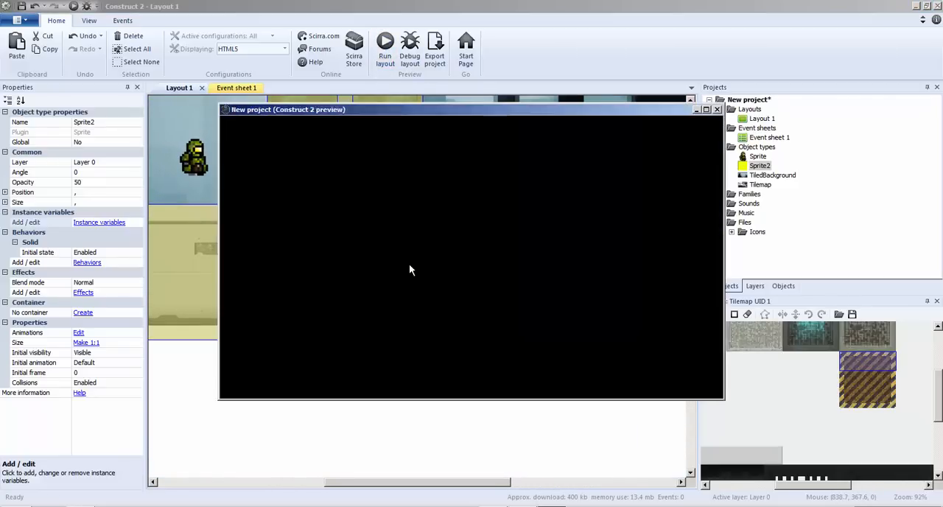
key("Right")
key("Left")
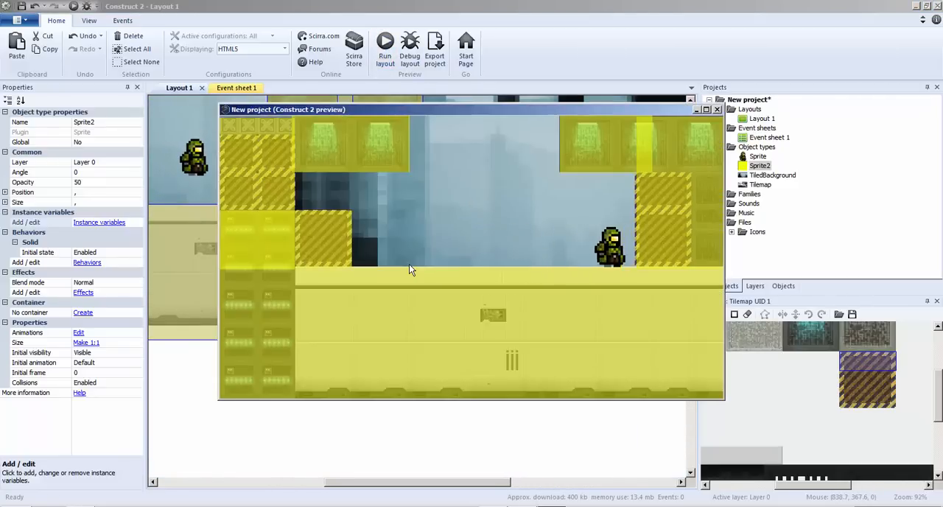
key("Up")
key("Up")
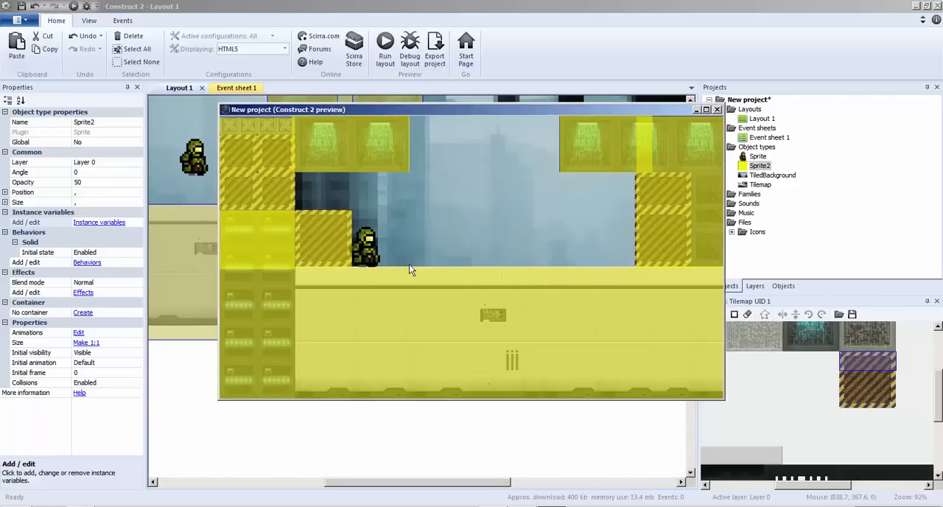
key("Up")
key("Right")
key("Up")
key("Left")
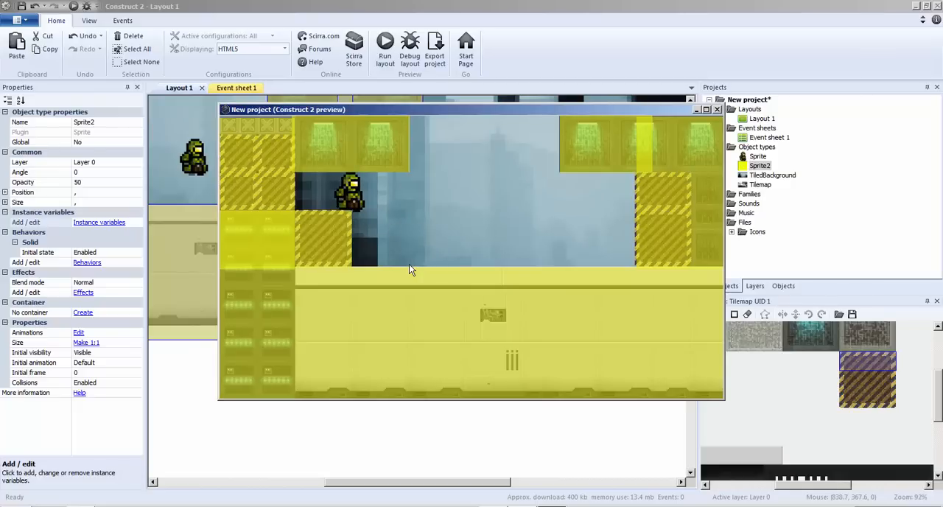
key("Right")
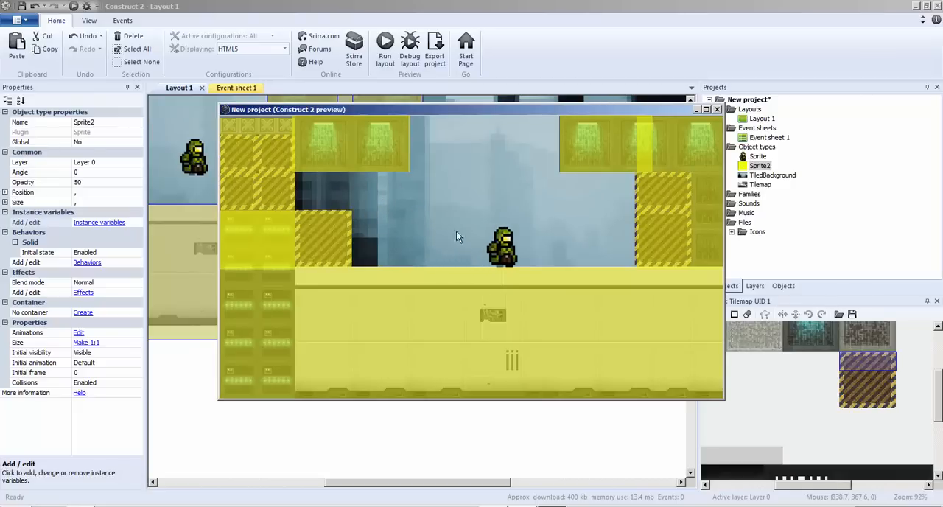
left_click(717, 109)
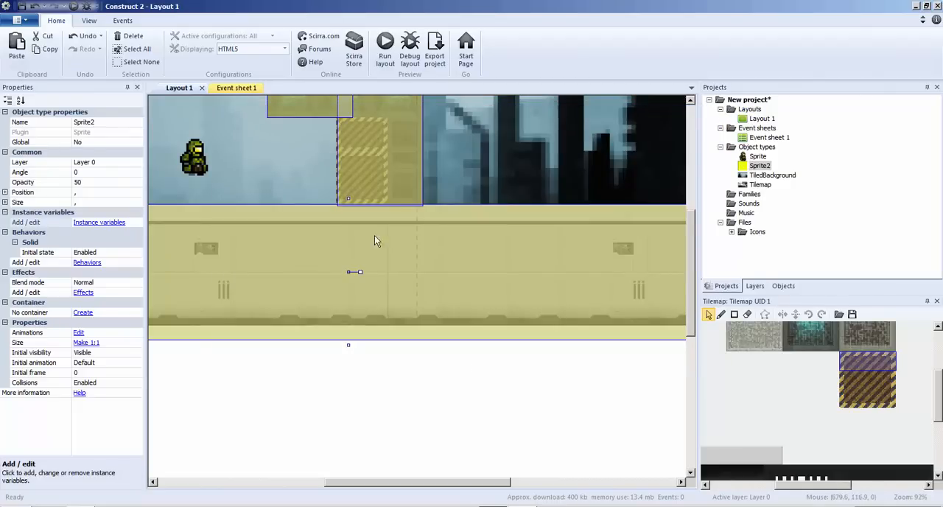
Lower the top of the hazard block beside the left wall by redrawing its tiles with the tilemap pencil.
left_click_drag(446, 483, 324, 482)
scroll(334, 420, "up", 4)
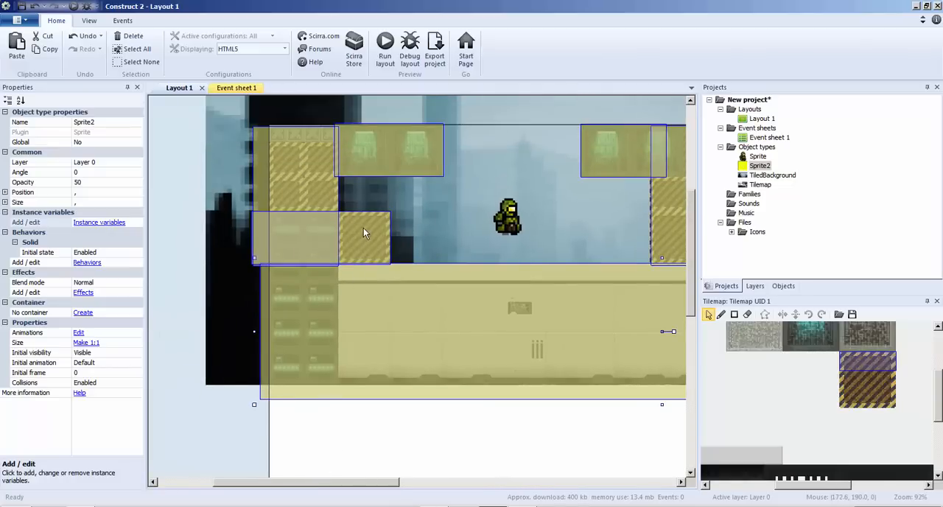
left_click(721, 315)
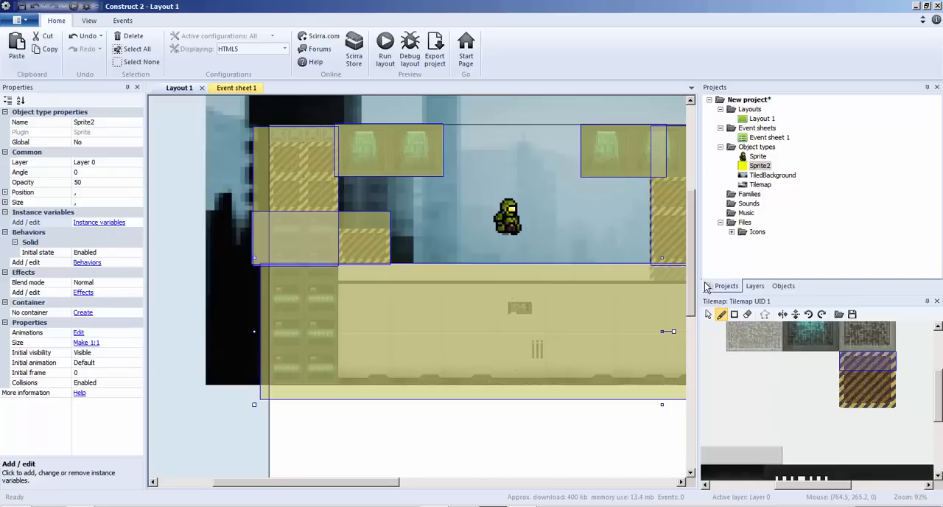
left_click(707, 314)
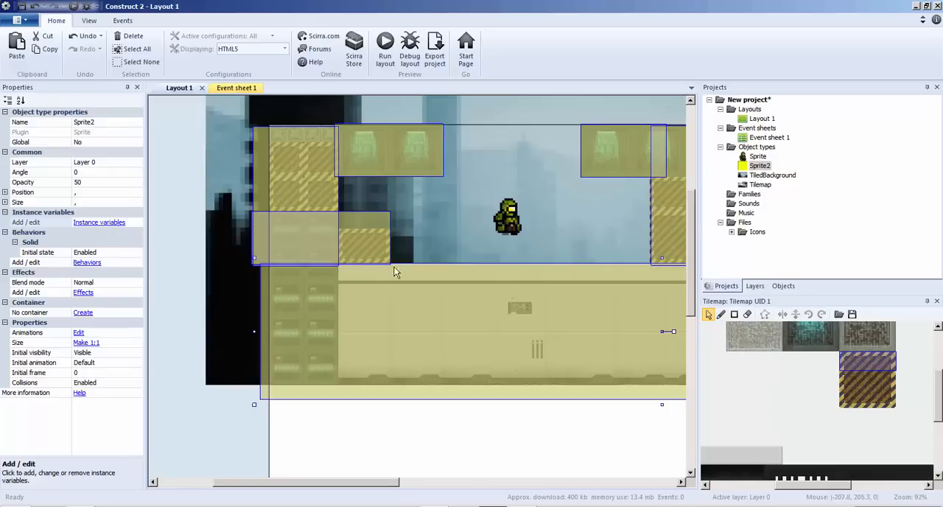
Lower the top edge of the yellow sprite over the left hazard block to match the tiles, making it 256 x 68.
left_click(760, 166)
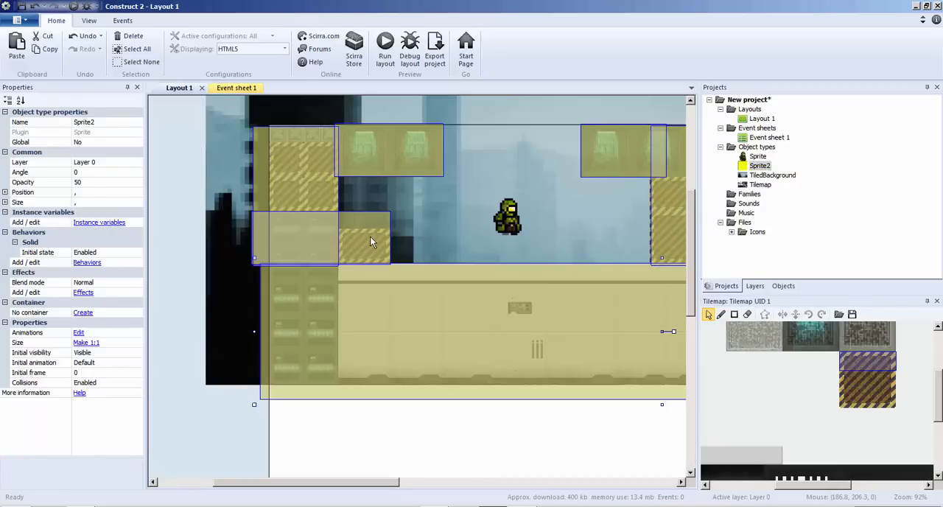
double_click(370, 236)
left_click(783, 69)
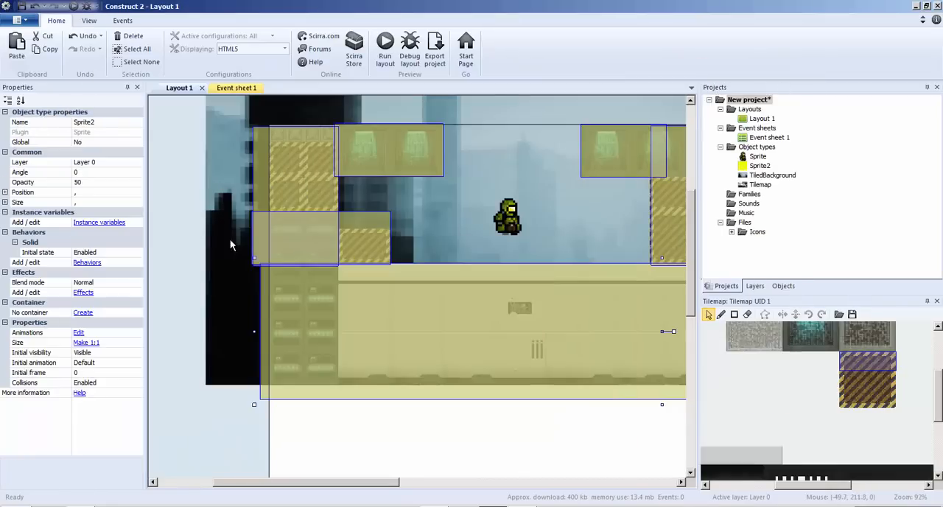
left_click(193, 209)
left_click(320, 226)
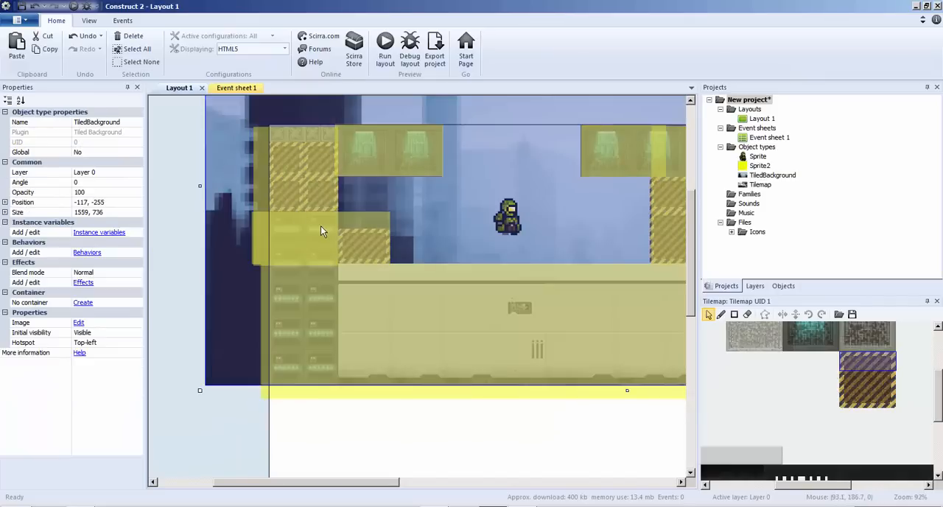
left_click(321, 225)
mouse_move(320, 204)
left_mouse_down()
mouse_move(320, 231)
mouse_move(321, 218)
left_mouse_up()
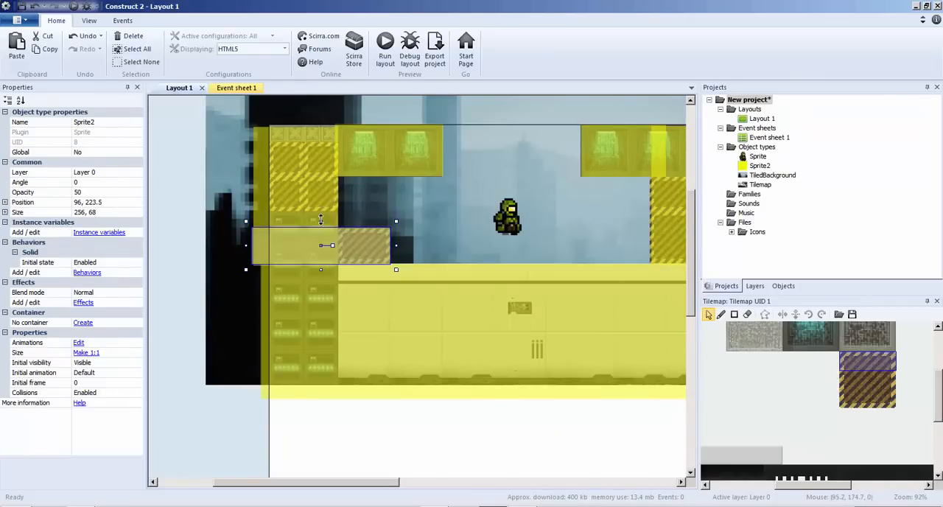
Run the layout again and test the soldier moving and jumping around the lowered hazard block.
left_click(385, 53)
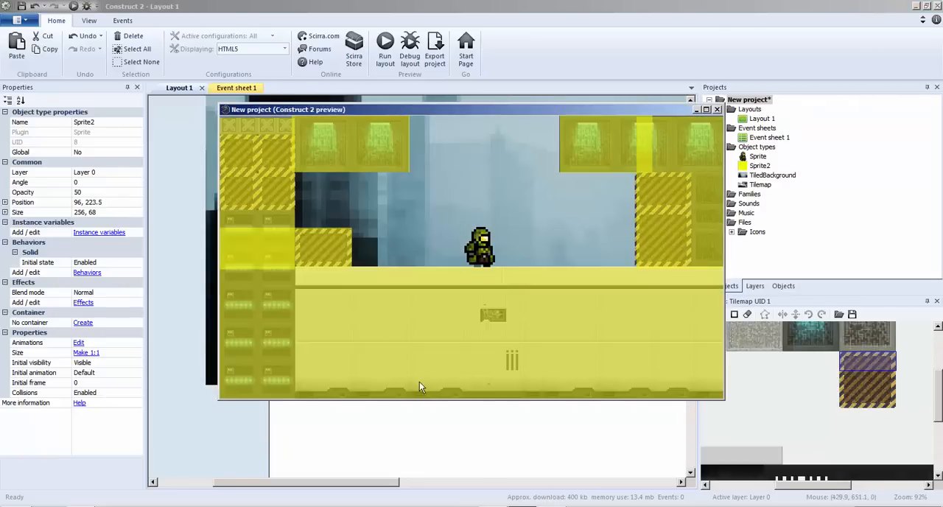
left_click_drag(399, 110, 387, 111)
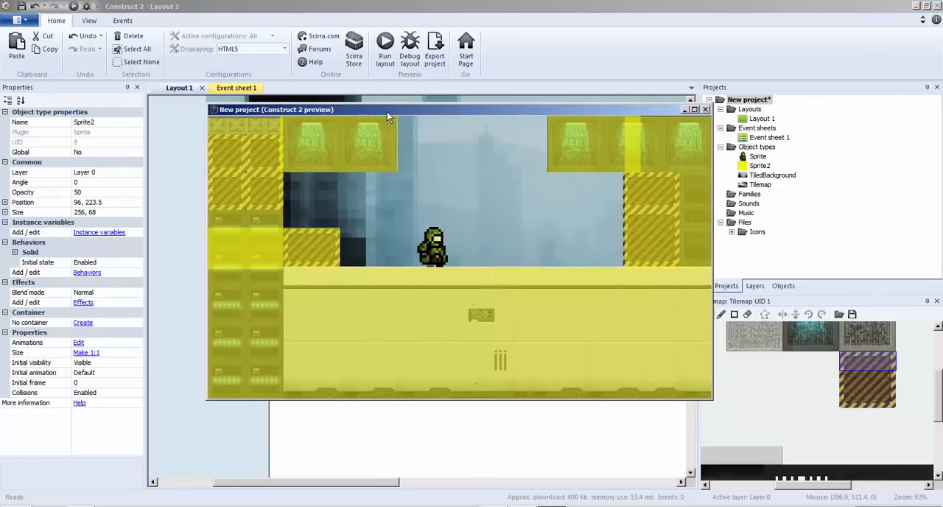
key("Left")
key("Up")
key("Right")
key("Up")
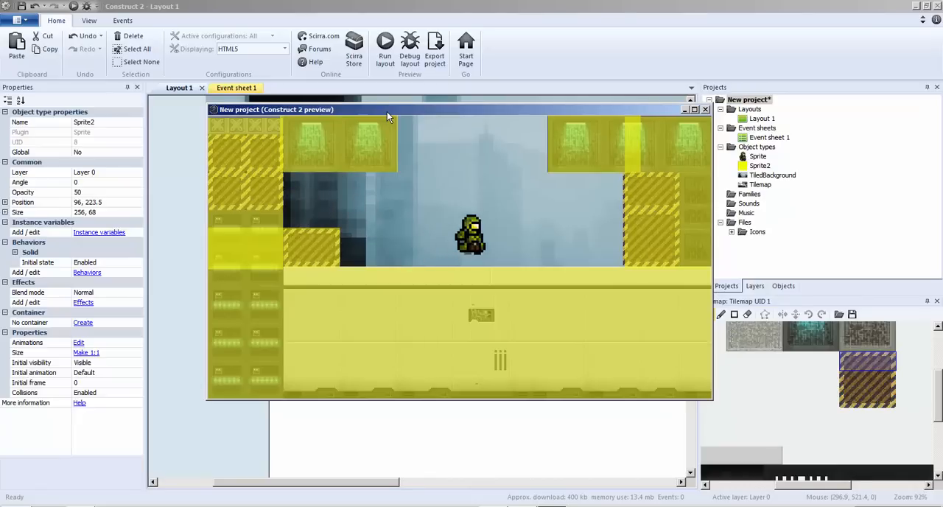
key("Up")
key("Left")
key("Up")
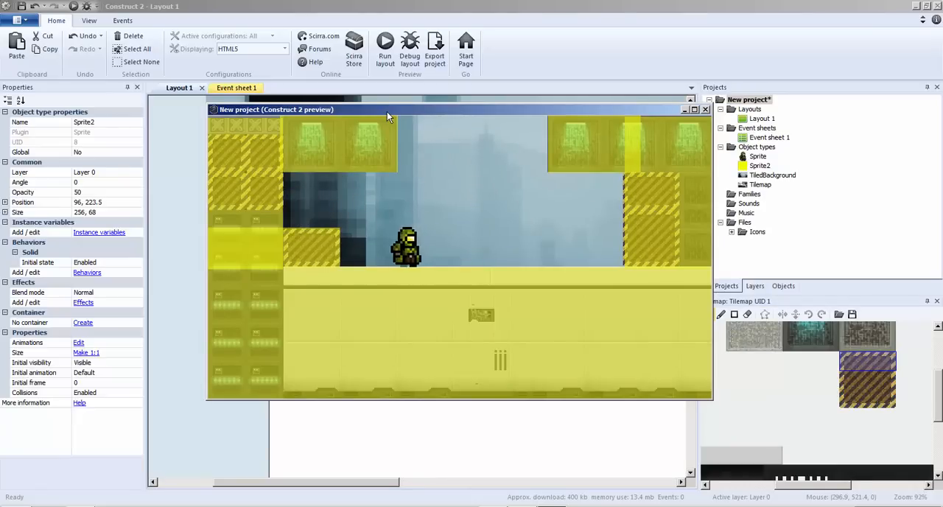
Finish the preview test by walking the soldier left, close it, and launch the layout in debug mode with its window maximized.
key("Left")
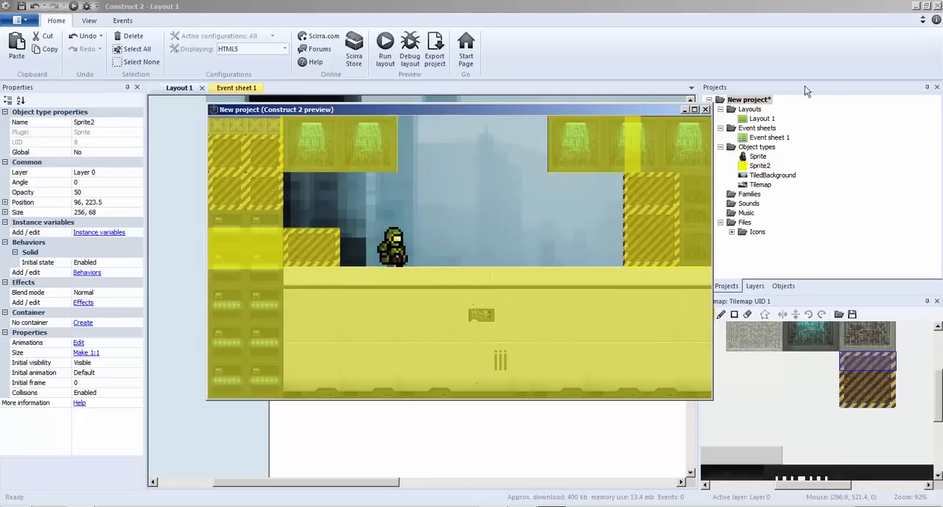
left_click(705, 110)
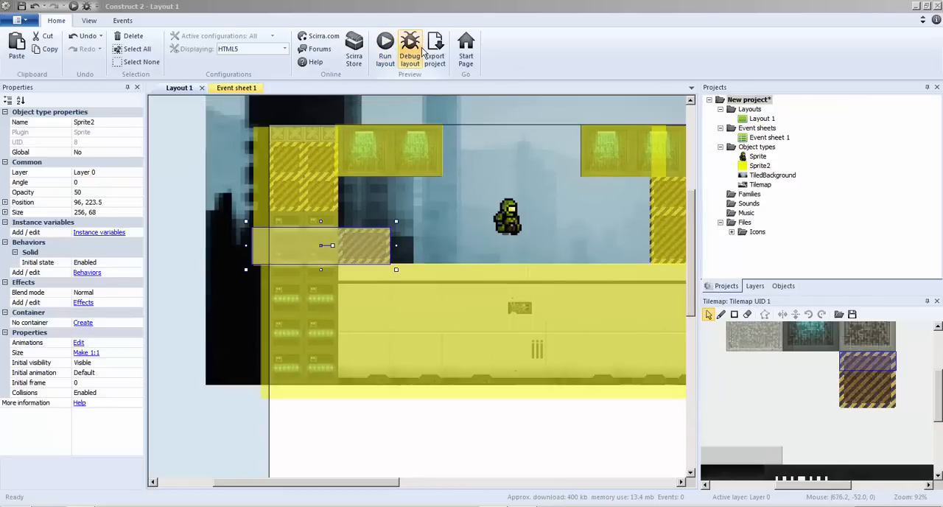
left_click(410, 52)
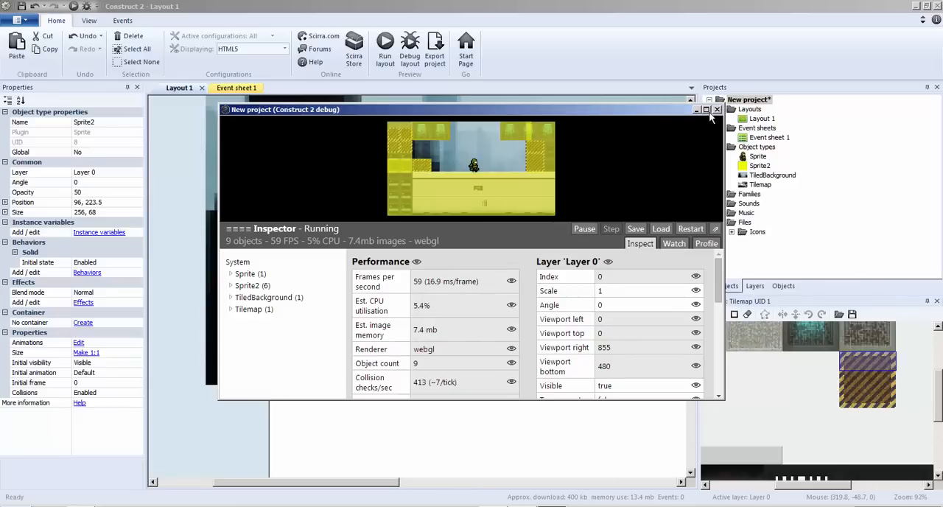
left_click(706, 109)
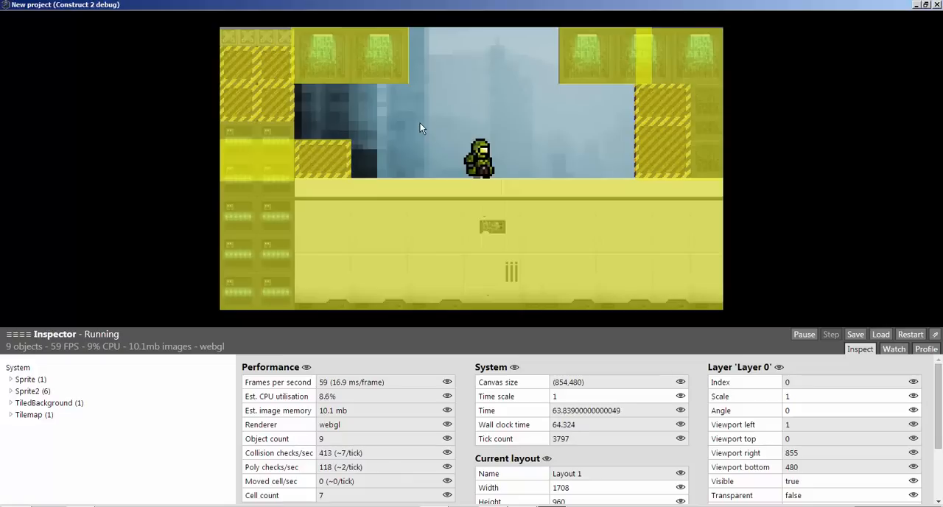
Test the soldier walking and jumping around the left hazard block and across the floor in debug mode, closing the debug window at the end.
key("Left")
key("Up")
key("Right")
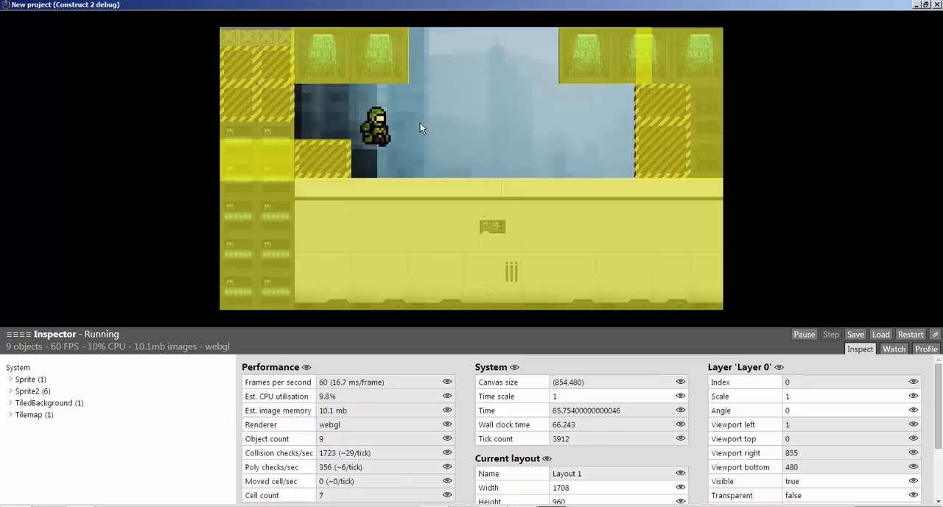
key("Up")
key("Right")
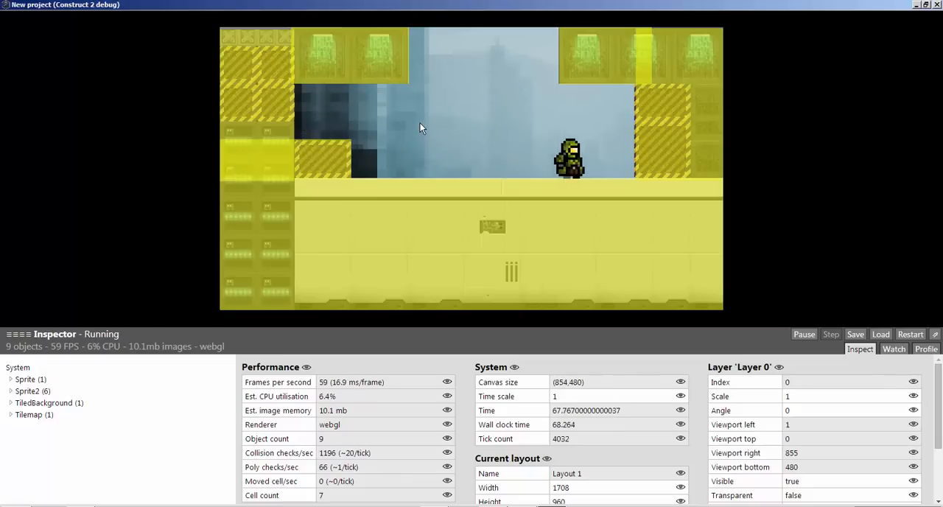
key("Up")
key("Left")
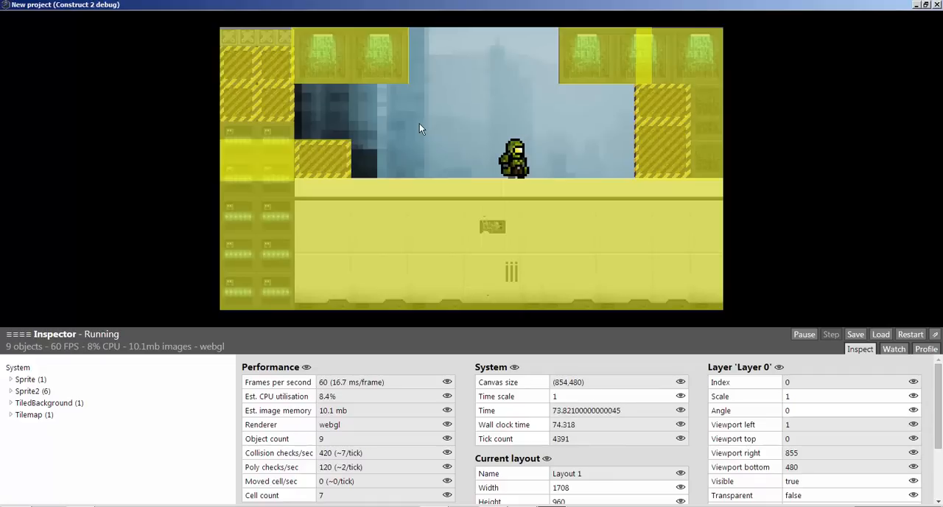
key("Left")
key("Up")
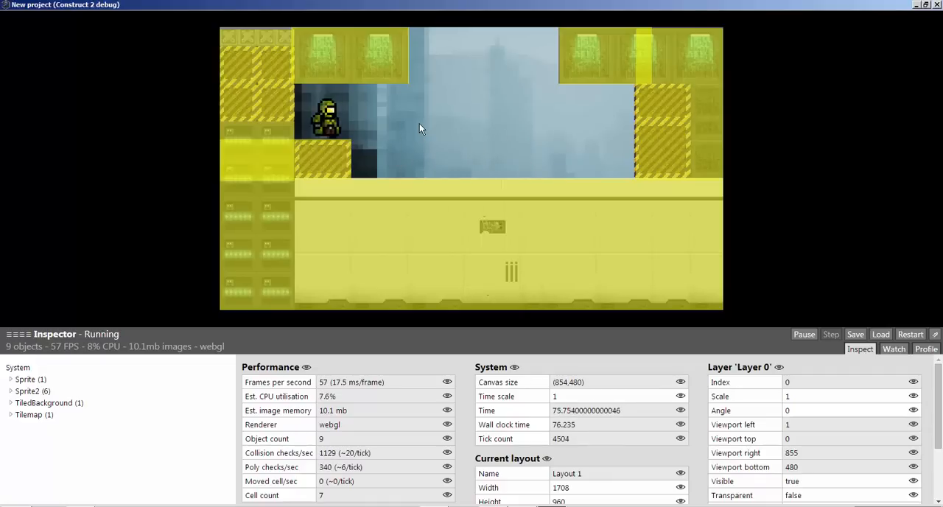
key("Right")
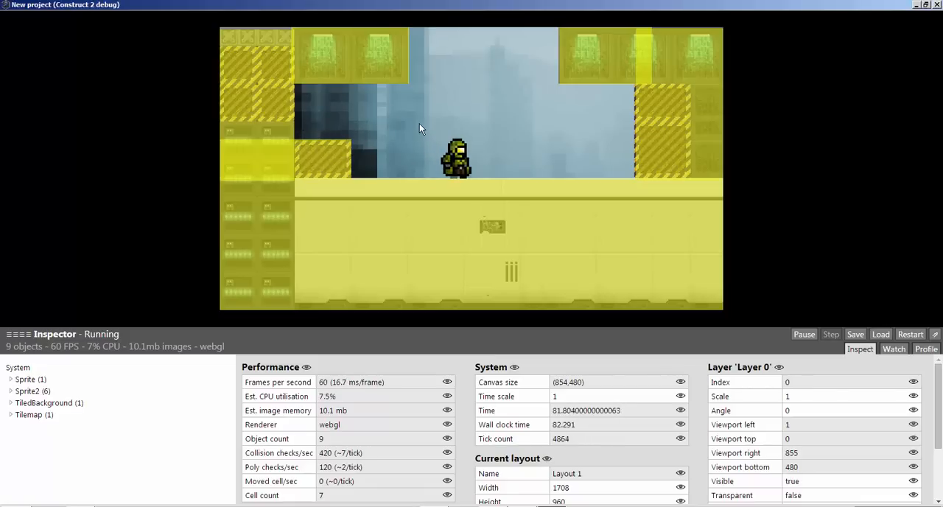
key("Up")
key("Right")
key("Left")
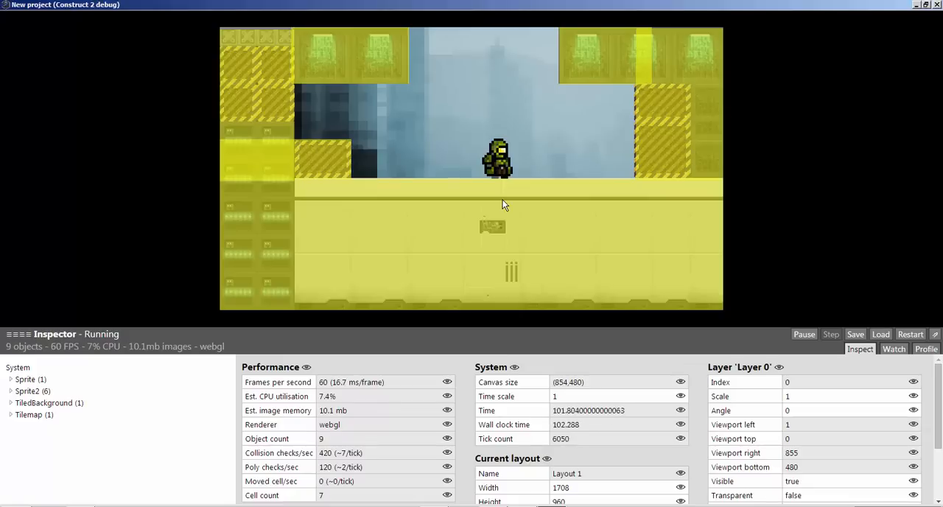
left_click(936, 8)
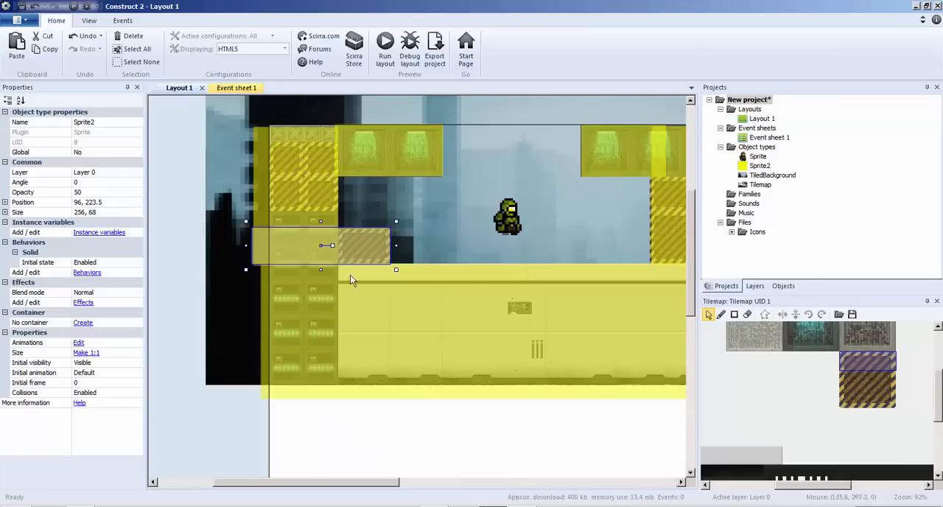
scroll(315, 281, "down", 4, "ctrl")
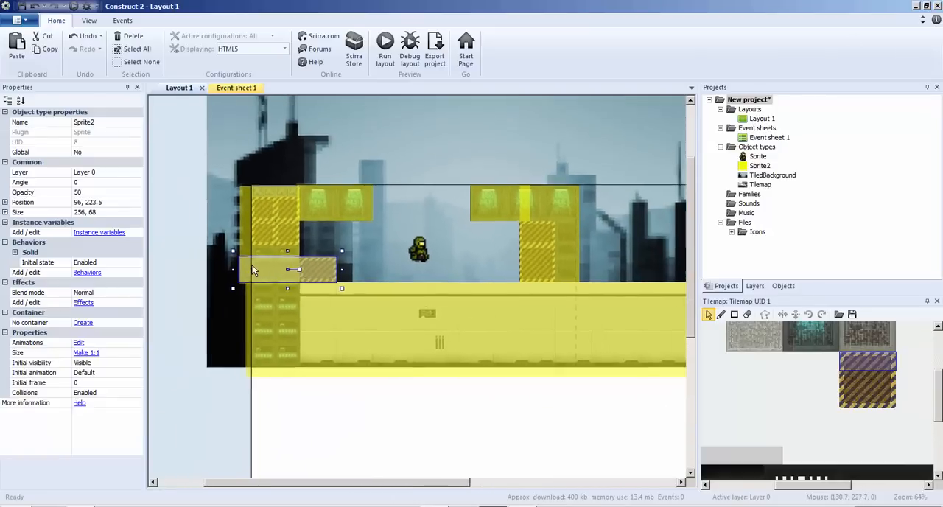